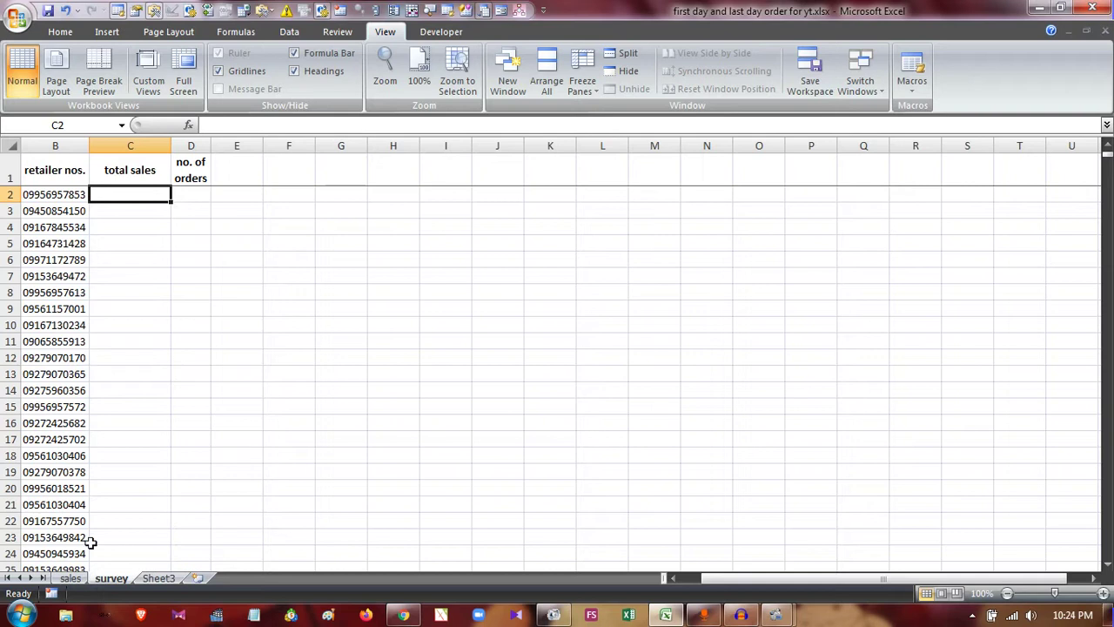
Inspect the sales sheet's retailer nos column, then return to the survey sheet
click(73, 579)
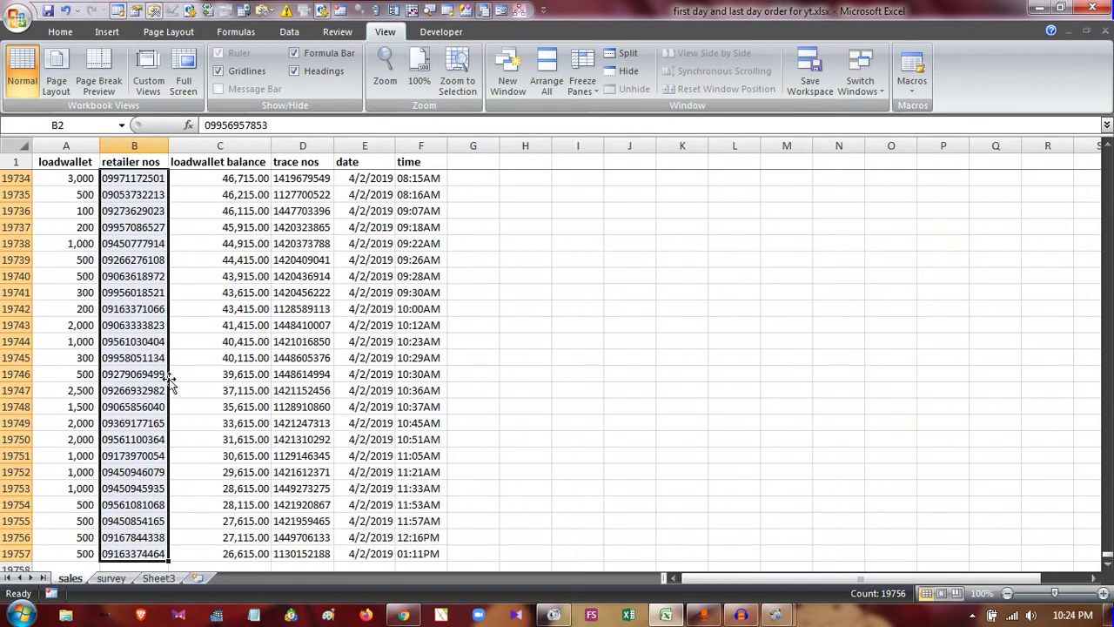
scroll(217, 324, up, 9)
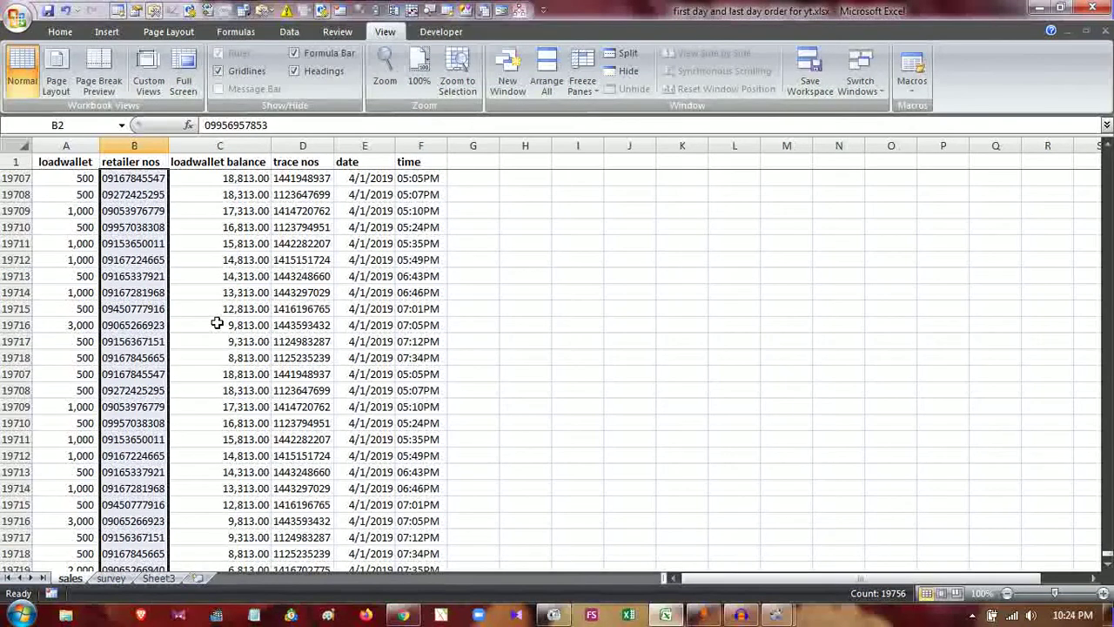
scroll(217, 323, up, 10)
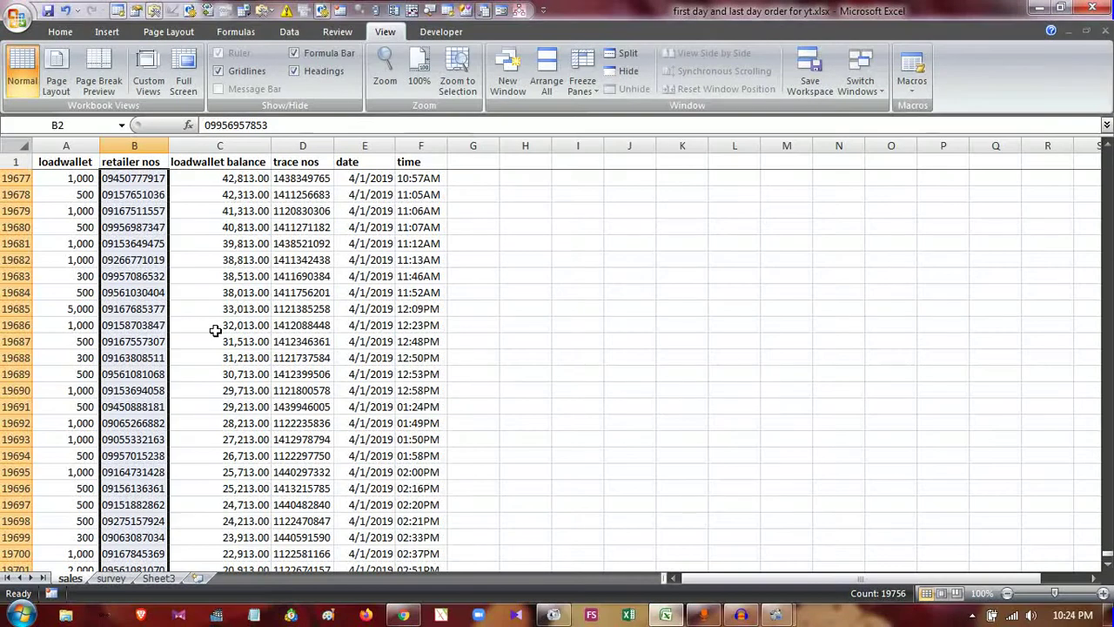
scroll(215, 330, down, 1)
click(134, 162)
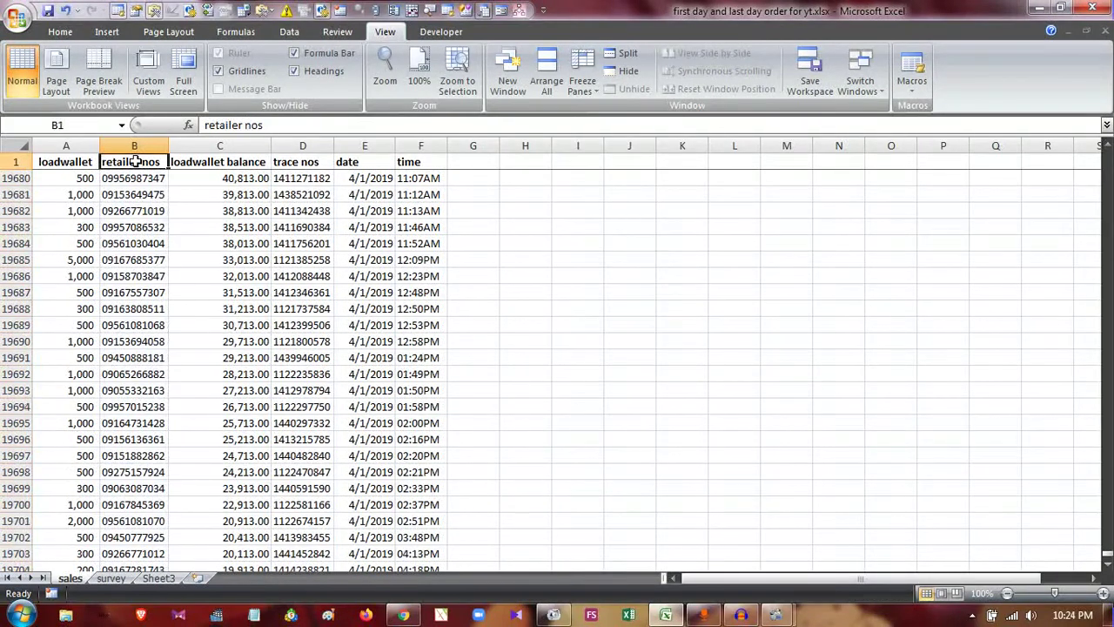
key(Down)
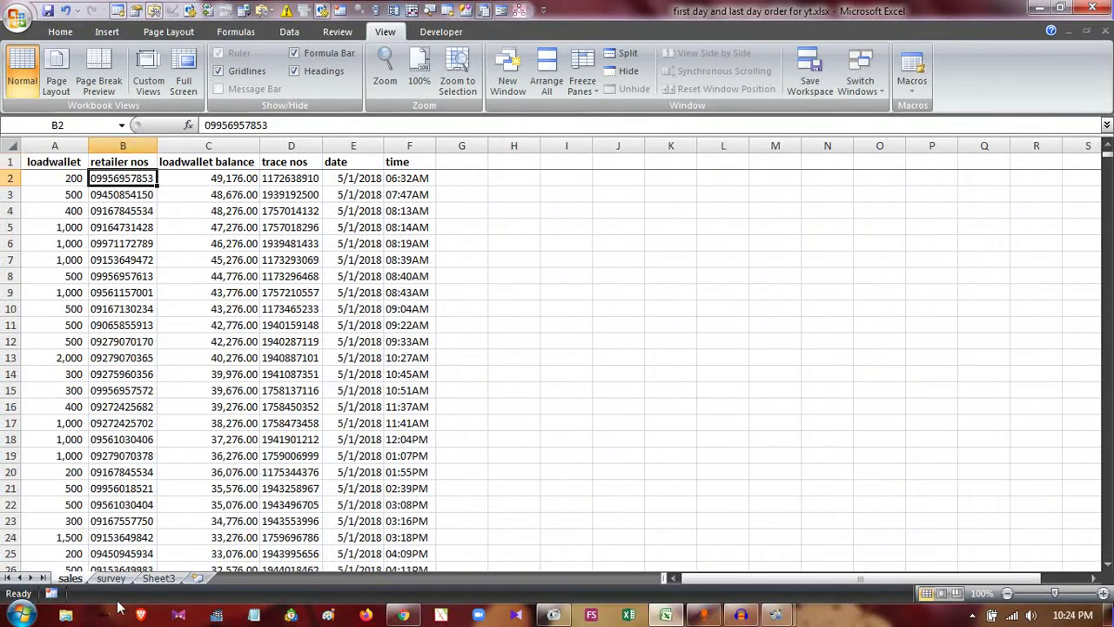
click(112, 577)
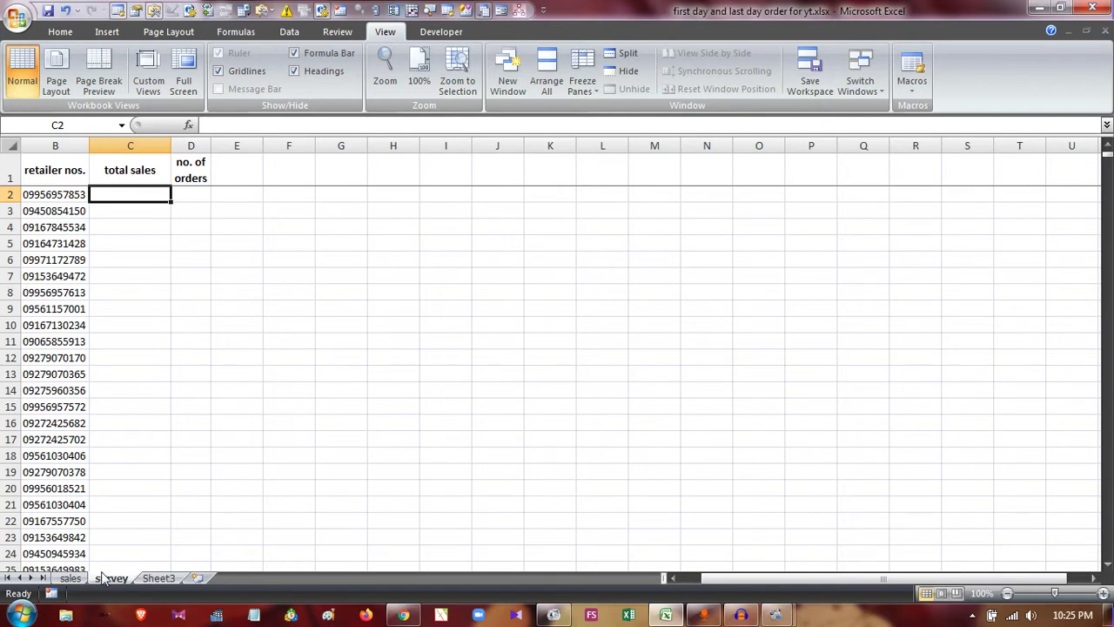
Check how far the retailer numbers run on the sales sheet (row 19757) and on the survey sheet
click(199, 194)
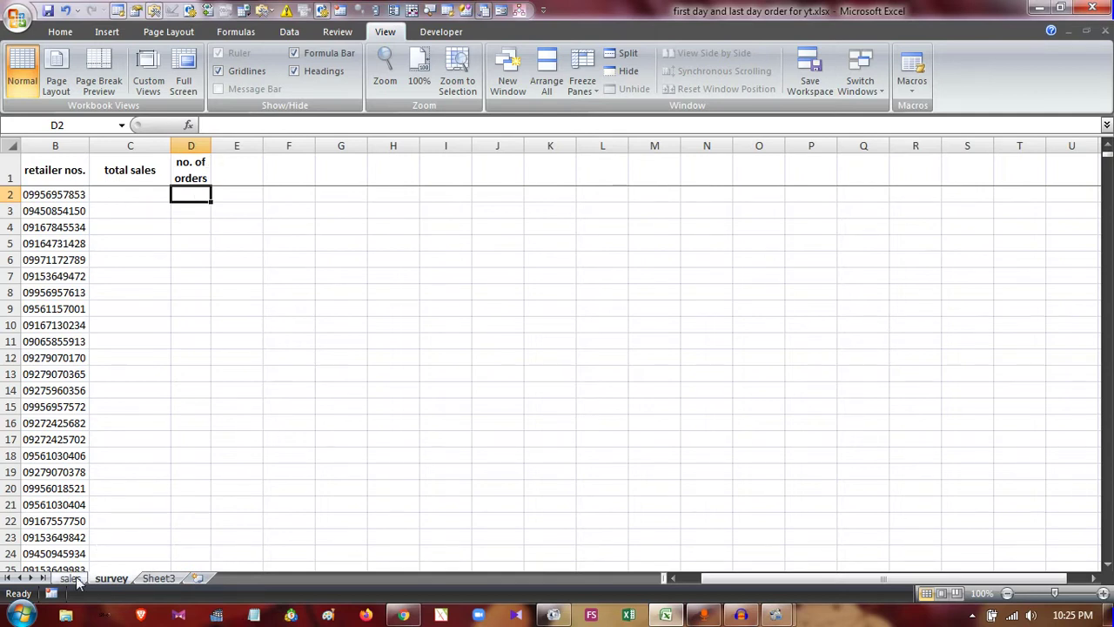
click(70, 578)
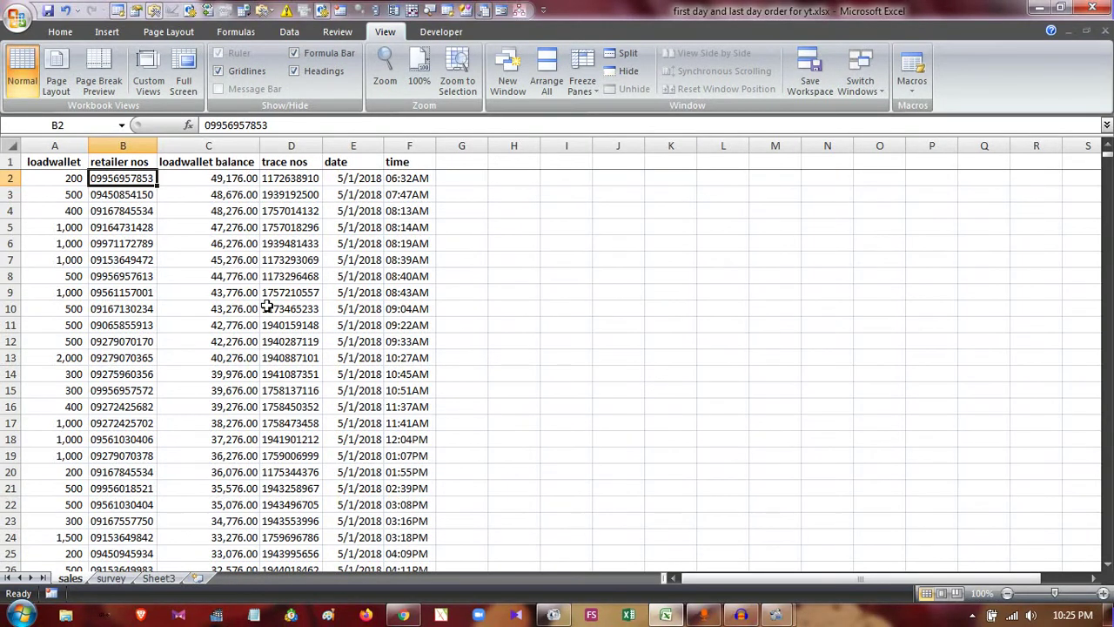
key(ctrl+shift+Down)
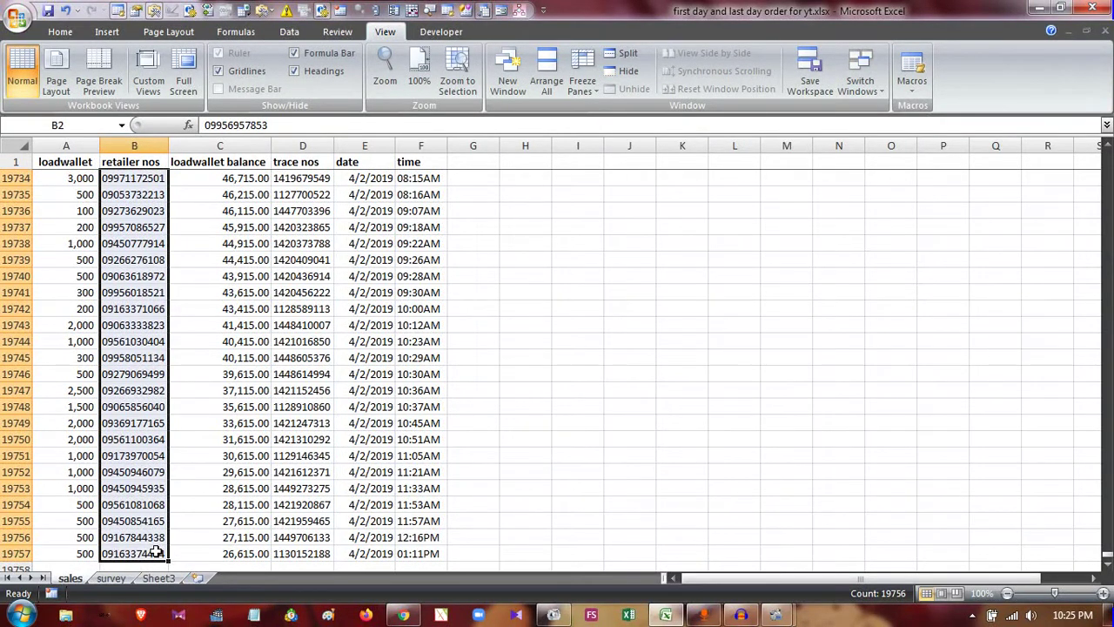
click(111, 578)
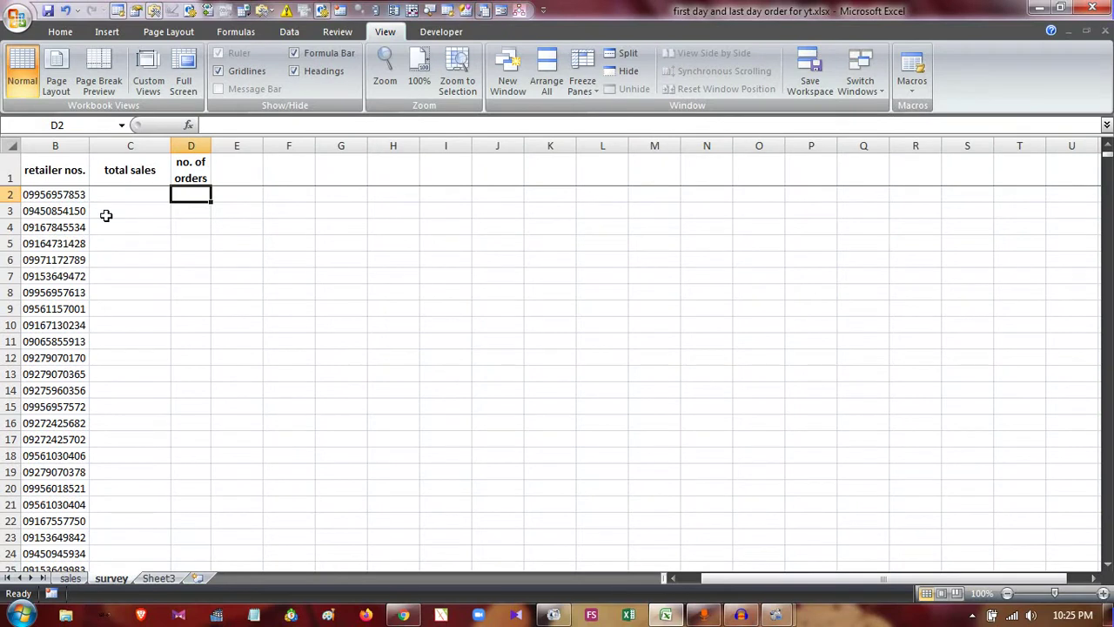
click(74, 578)
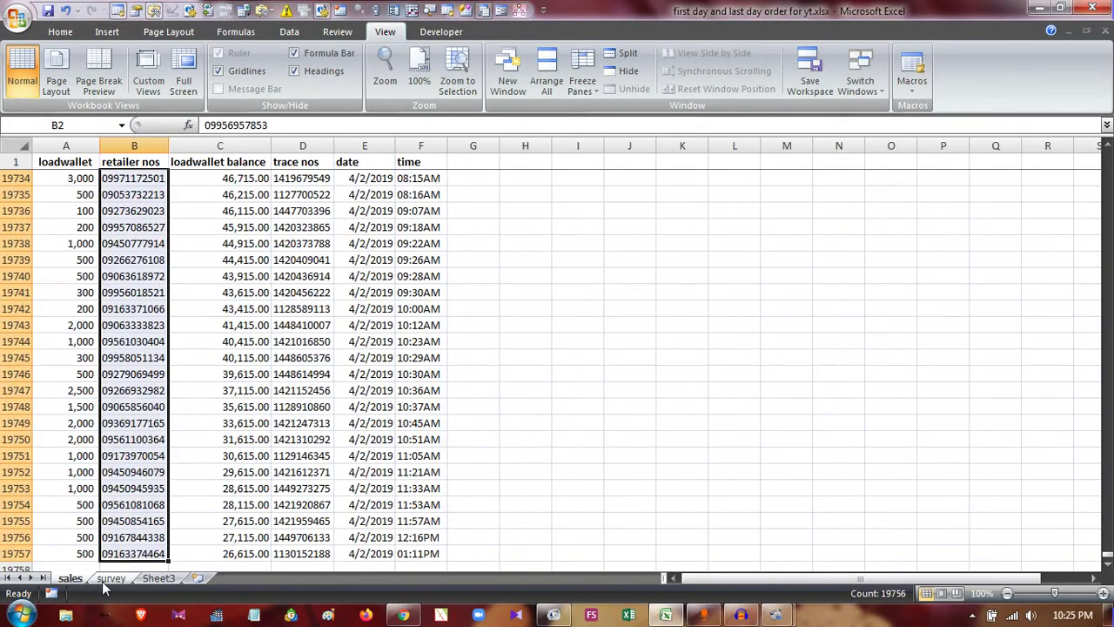
click(104, 581)
click(58, 193)
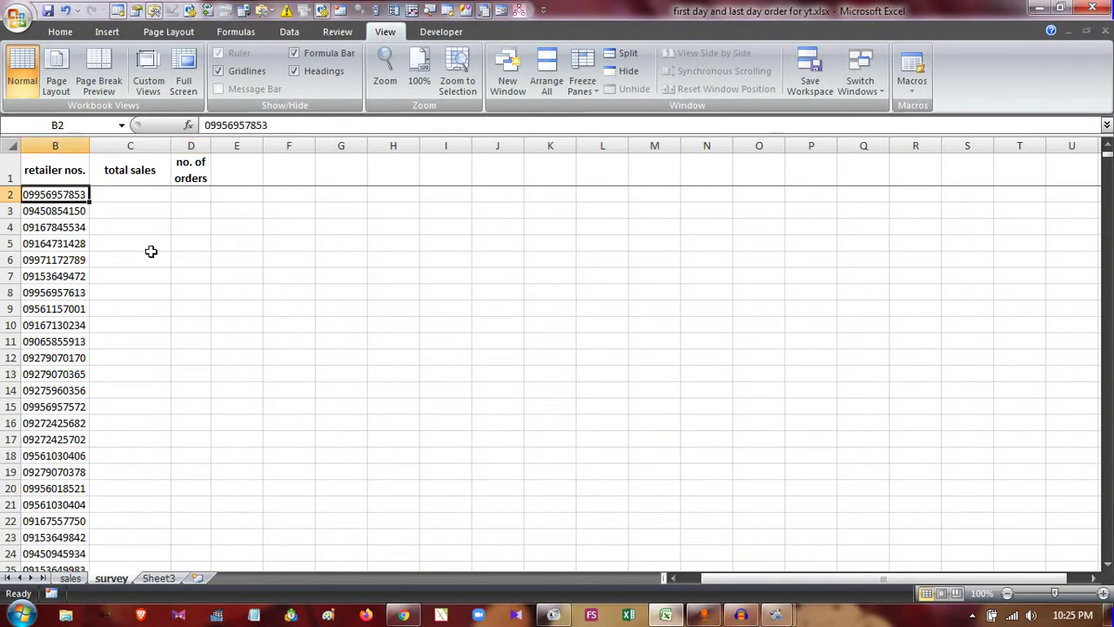
key(ctrl+shift+Down)
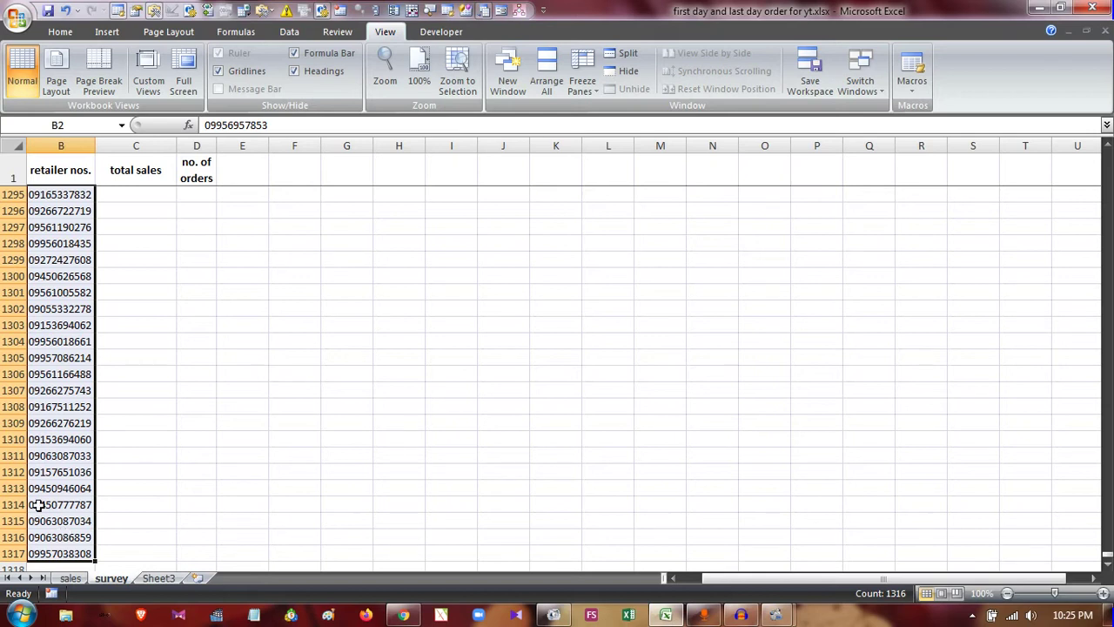
click(122, 172)
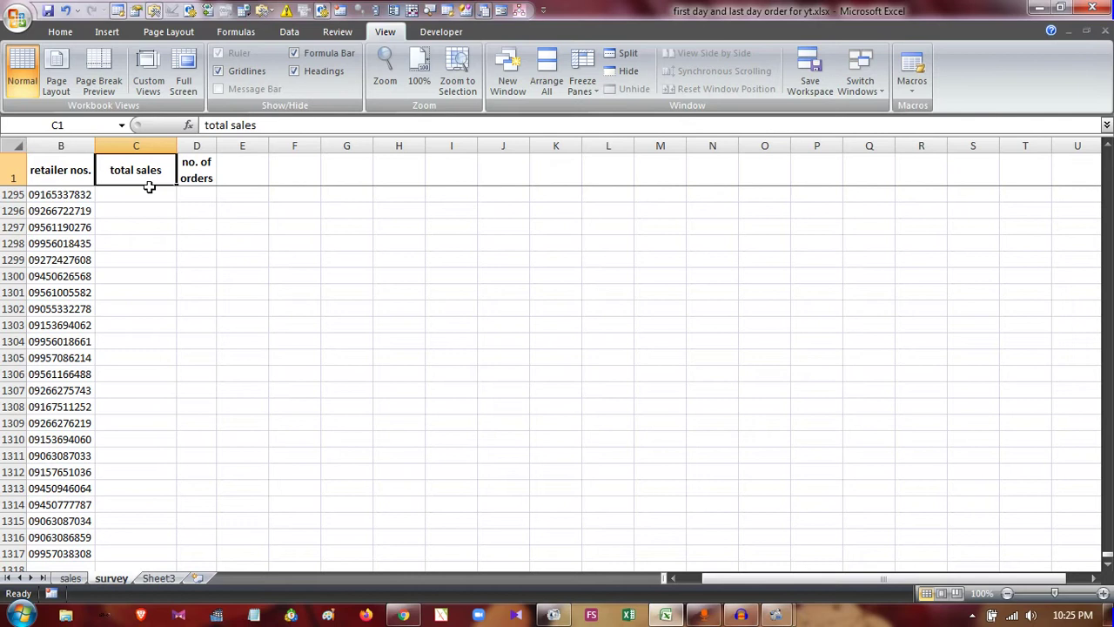
key(Down)
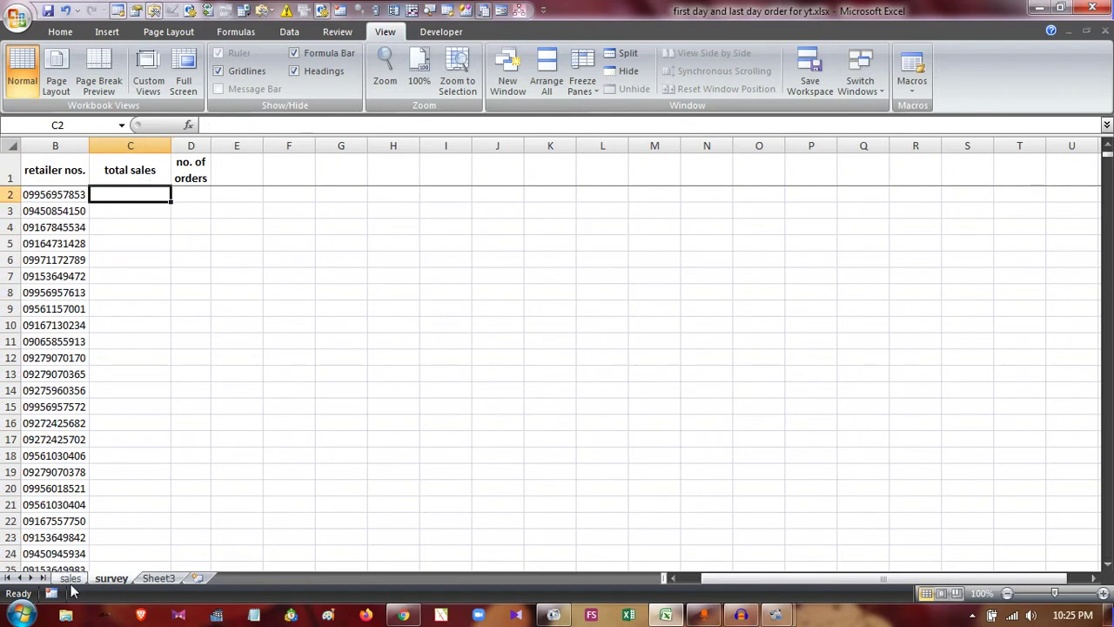
click(70, 579)
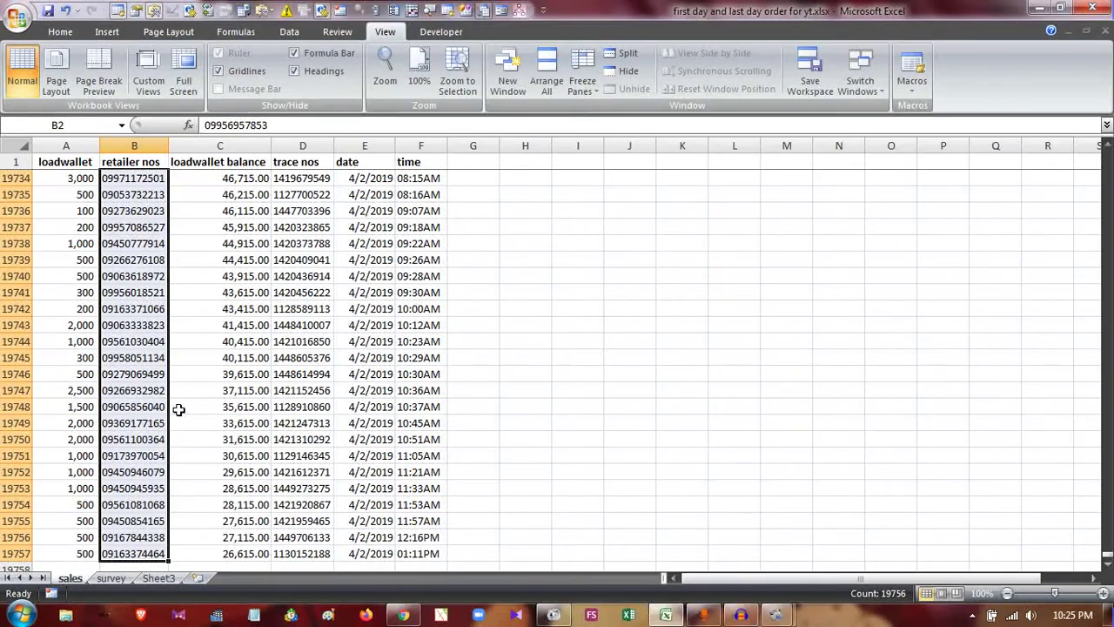
click(110, 580)
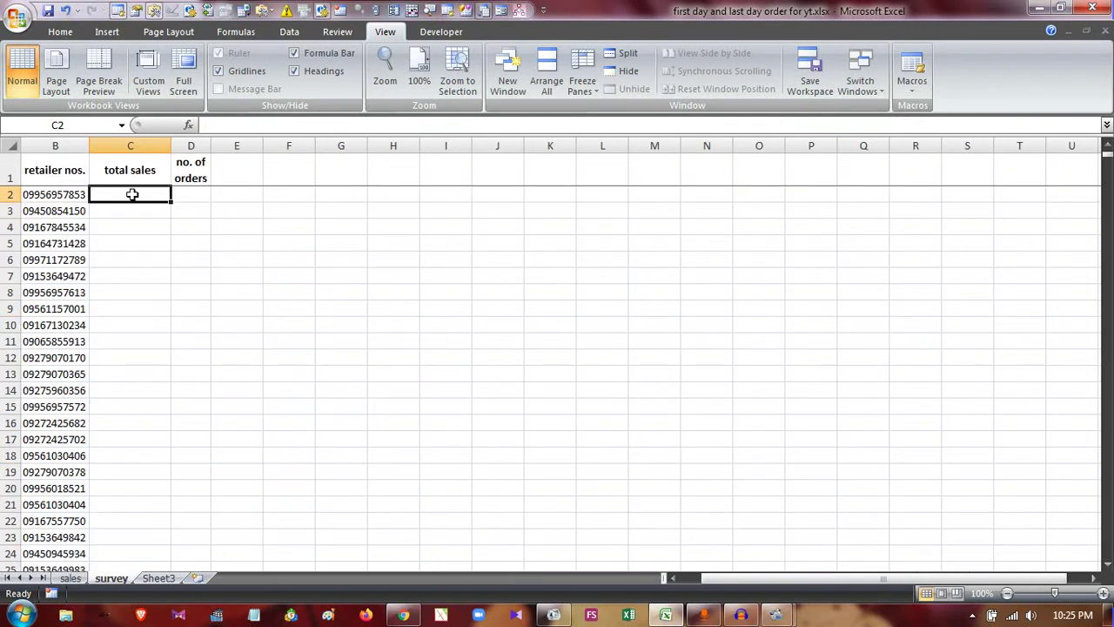
Begin C2 with =SUMIF( using the absolute range sales!$B$2:$B$19757
text(=)
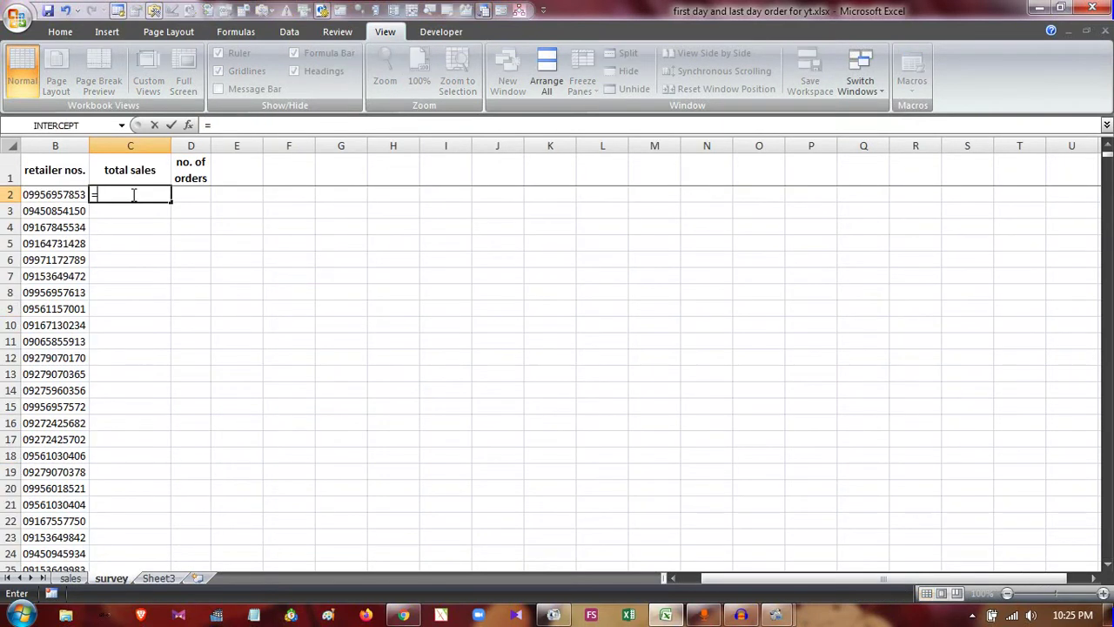
text(SUM)
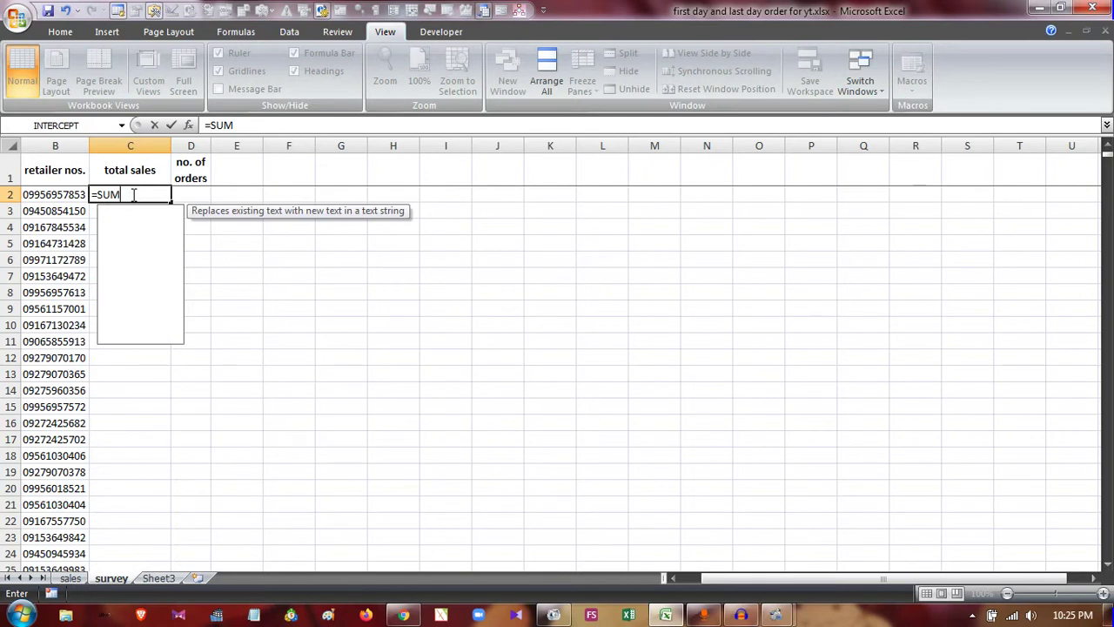
text(IF)
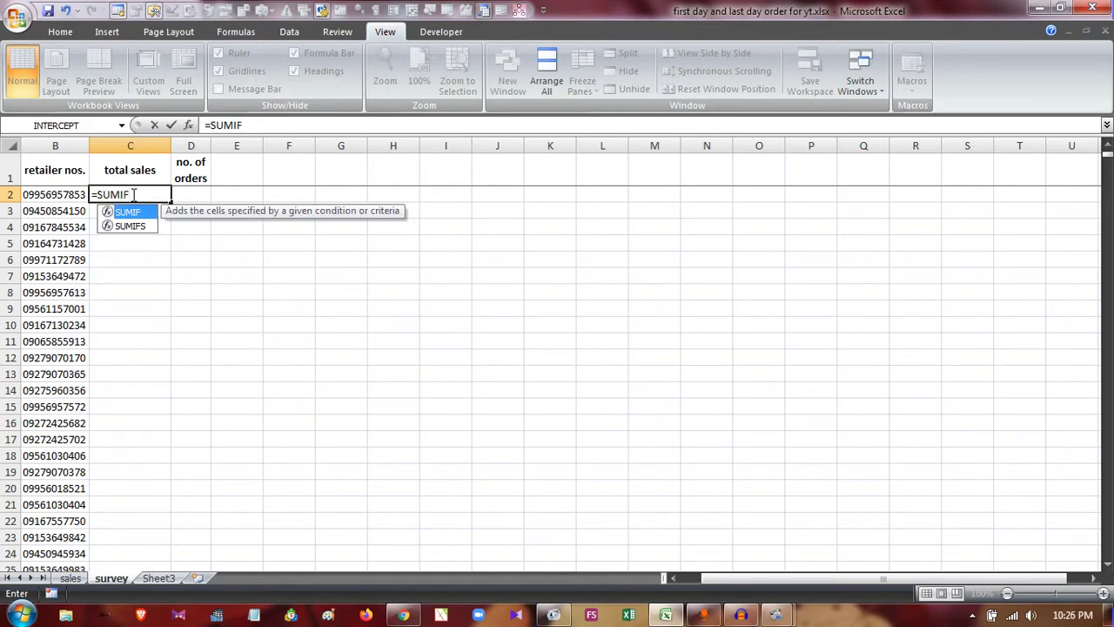
text(()
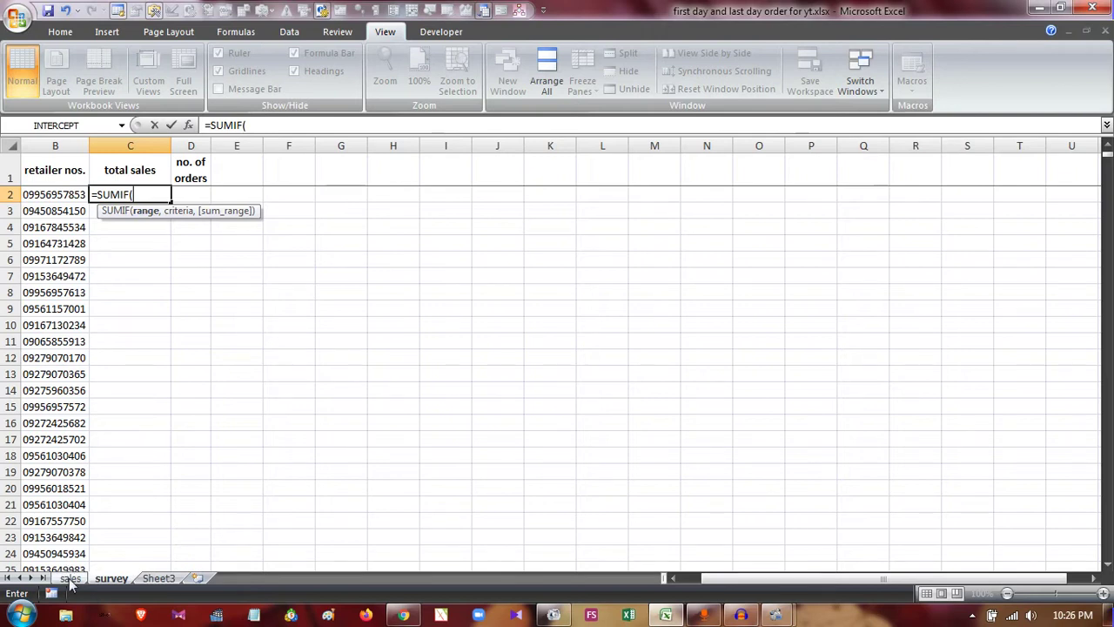
click(71, 578)
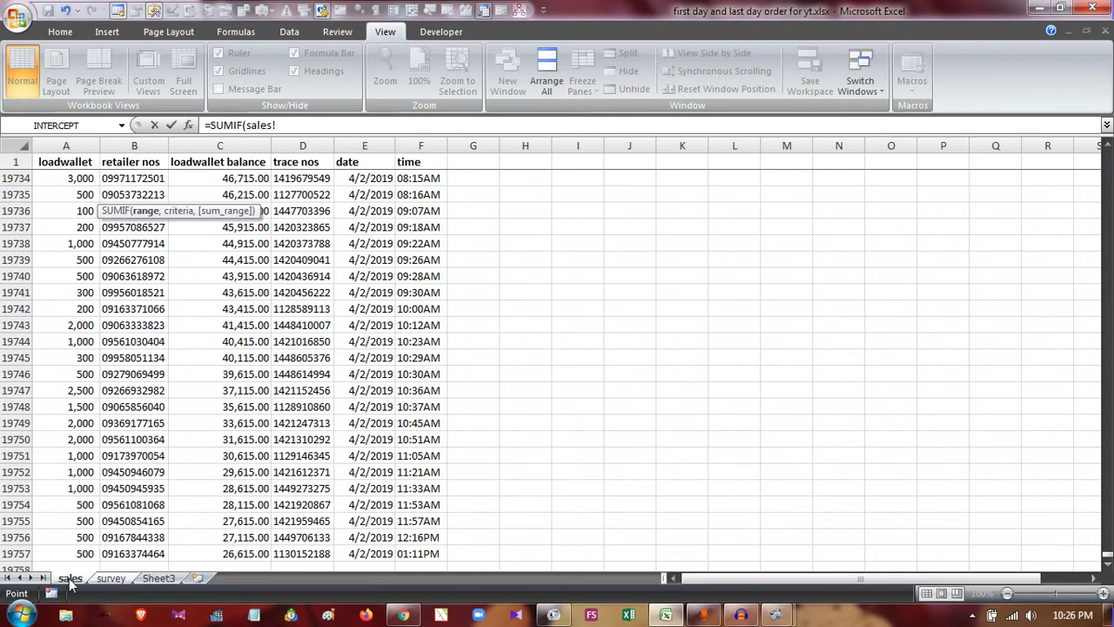
click(148, 161)
key(Down)
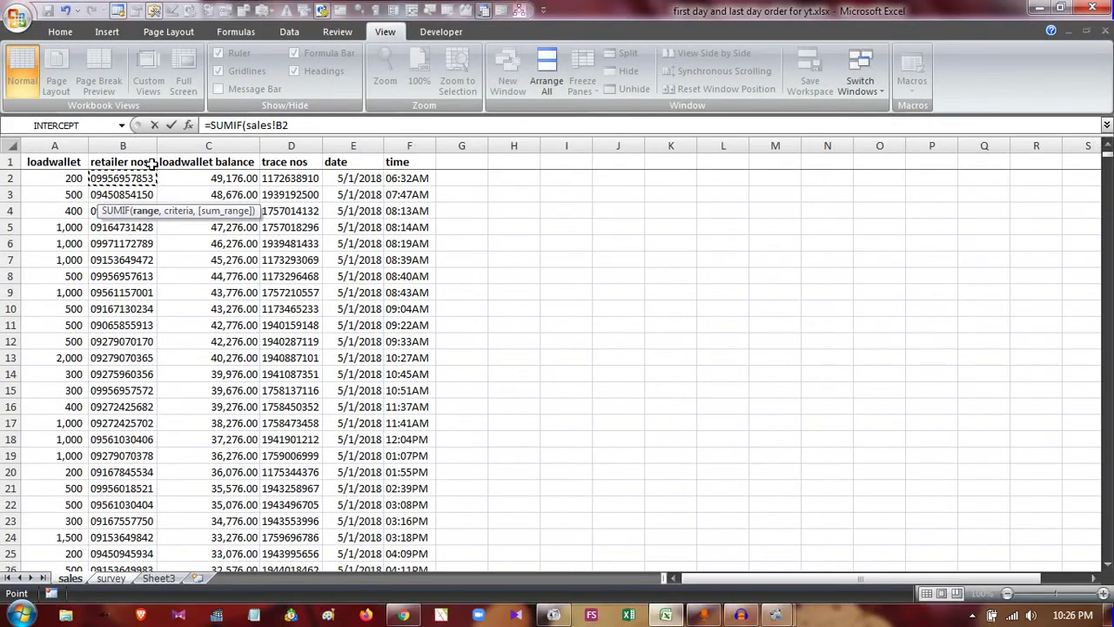
key(ctrl+shift+Down)
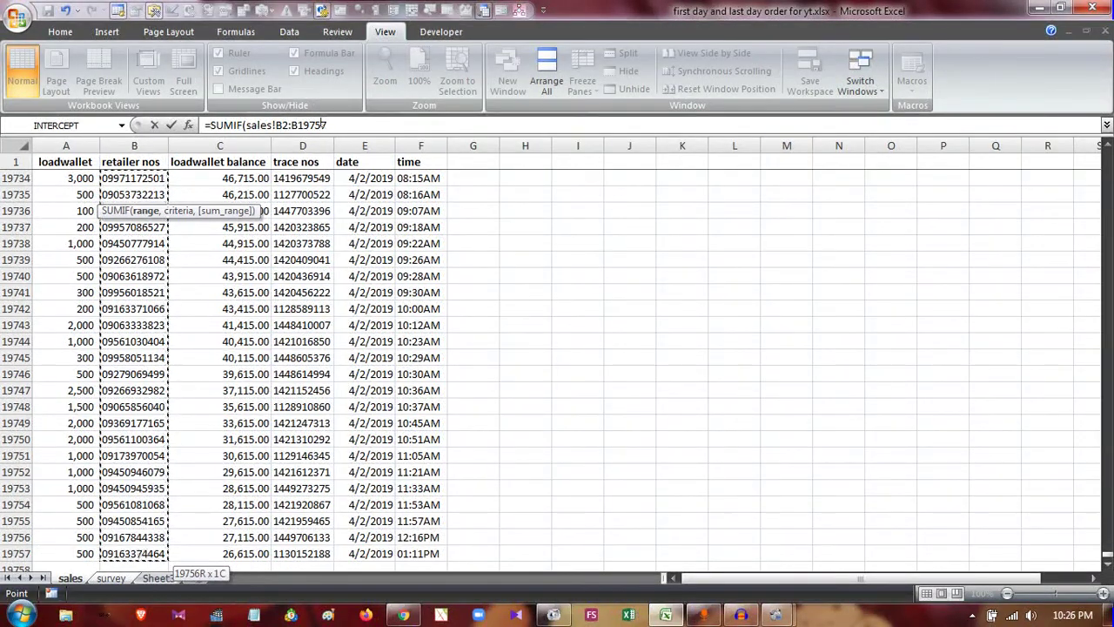
drag(276, 124, 310, 124)
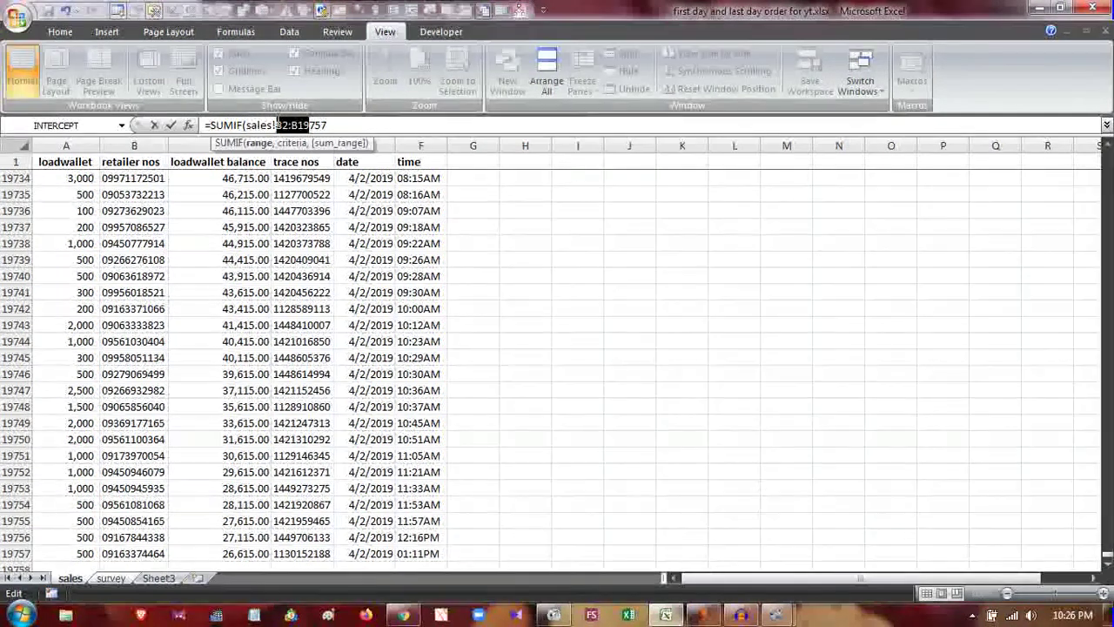
key(F4)
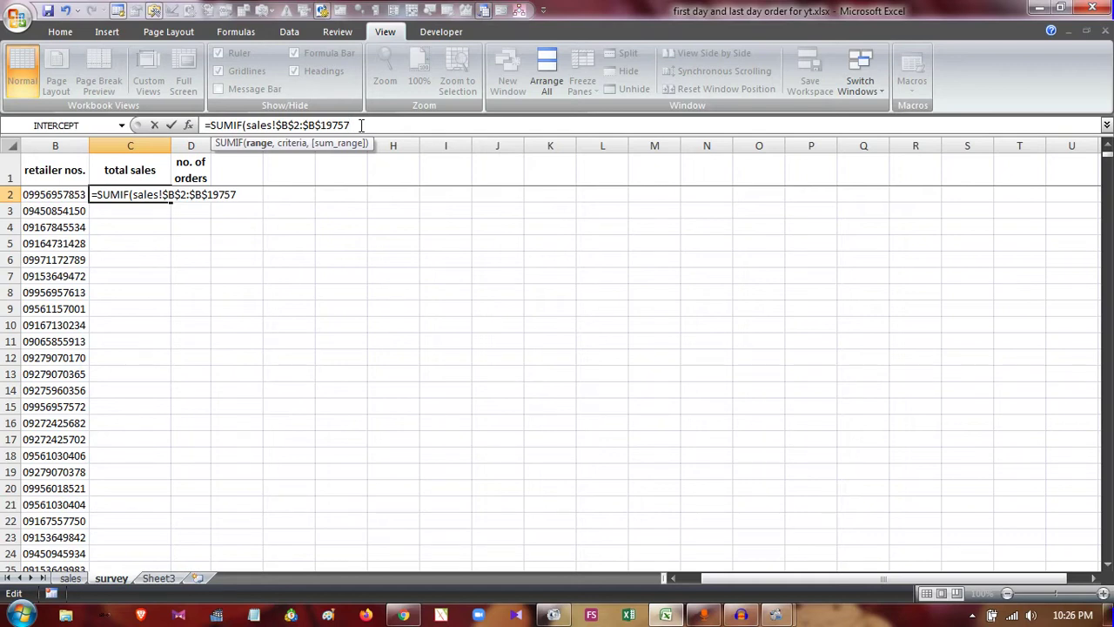
Add survey cell B2 as the SUMIF criterion
text(,)
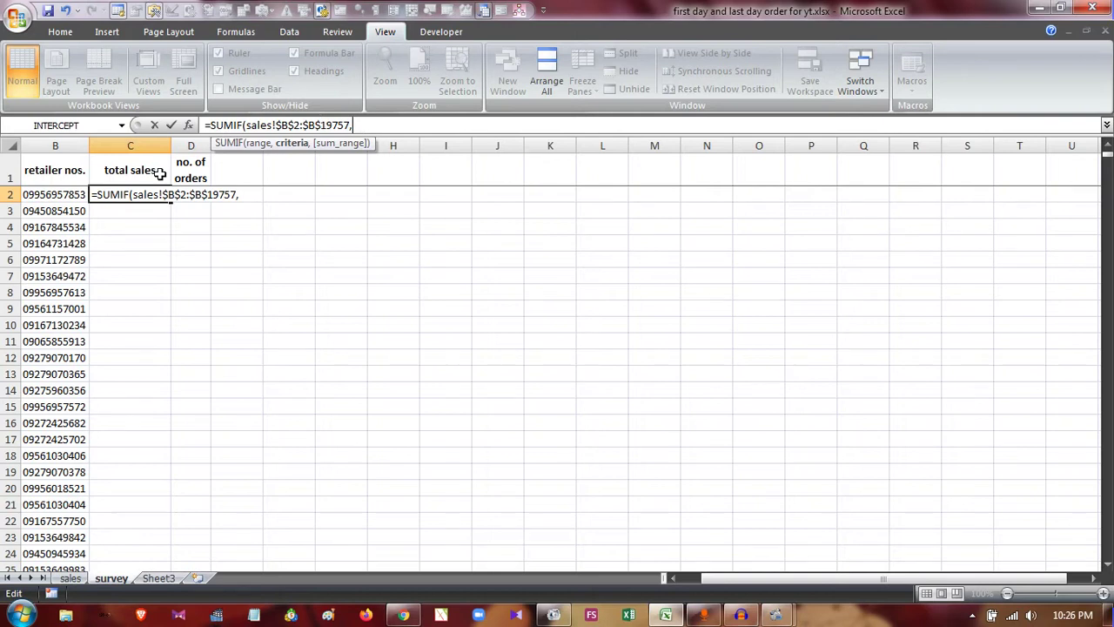
click(50, 197)
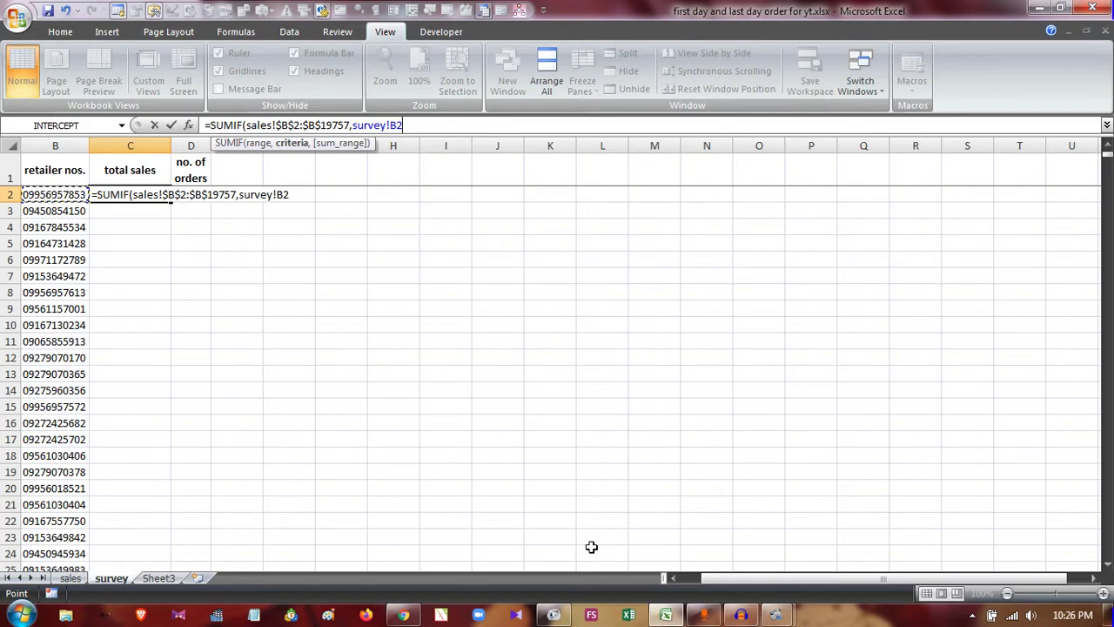
scroll(310, 300, left, 1)
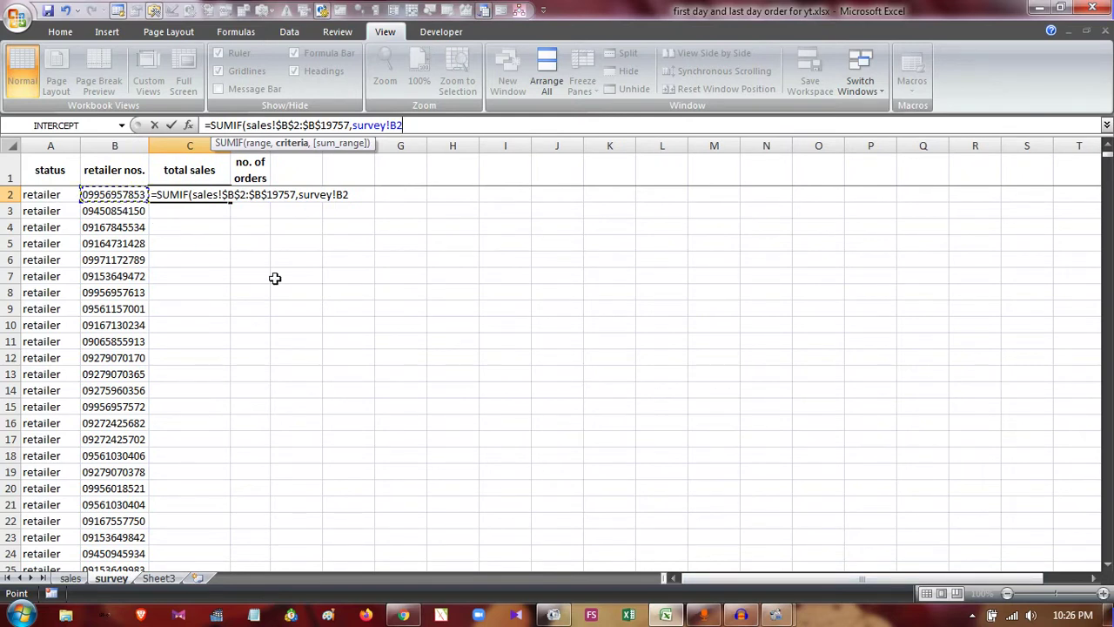
text(,)
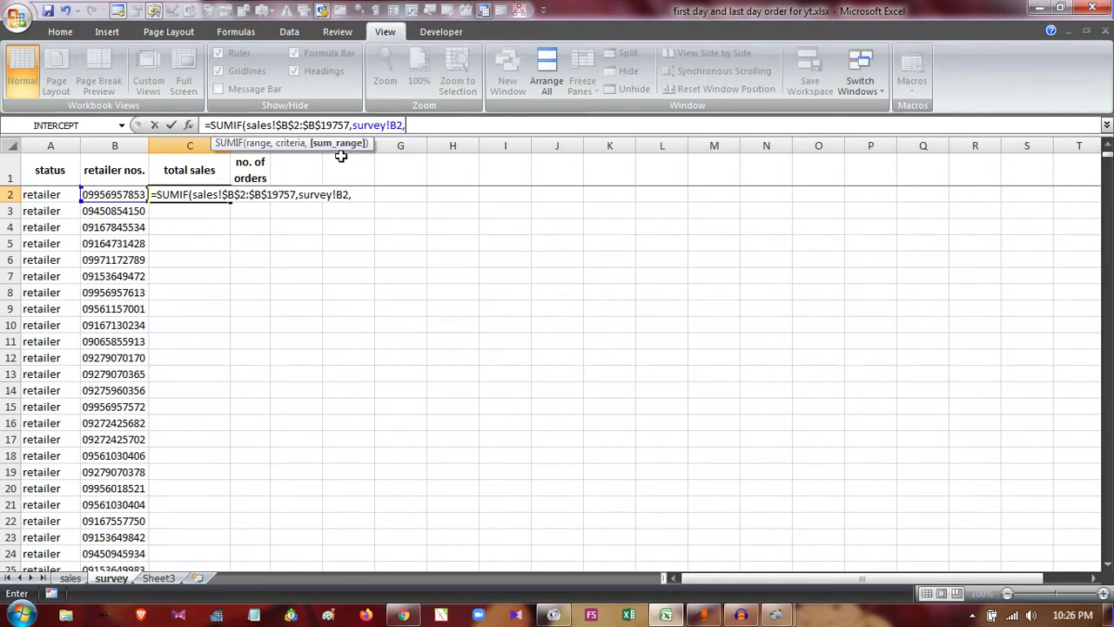
Add the locked sum range sales!$A$2:$A$19757, close and enter the formula, giving 38,900.00
click(70, 579)
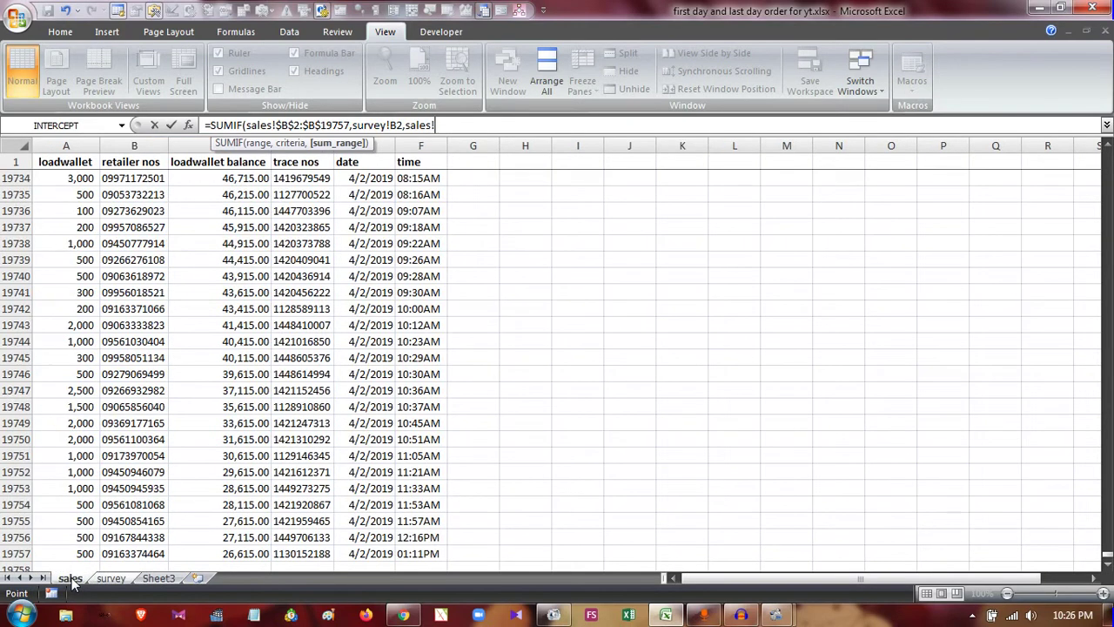
click(65, 162)
key(Down)
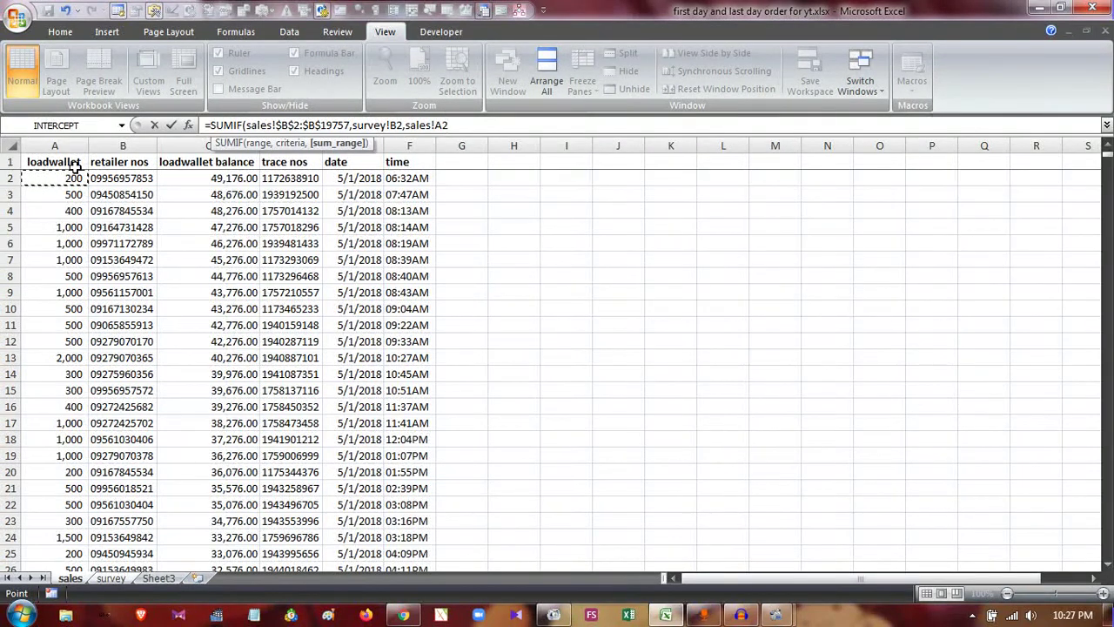
key(ctrl+shift+Down)
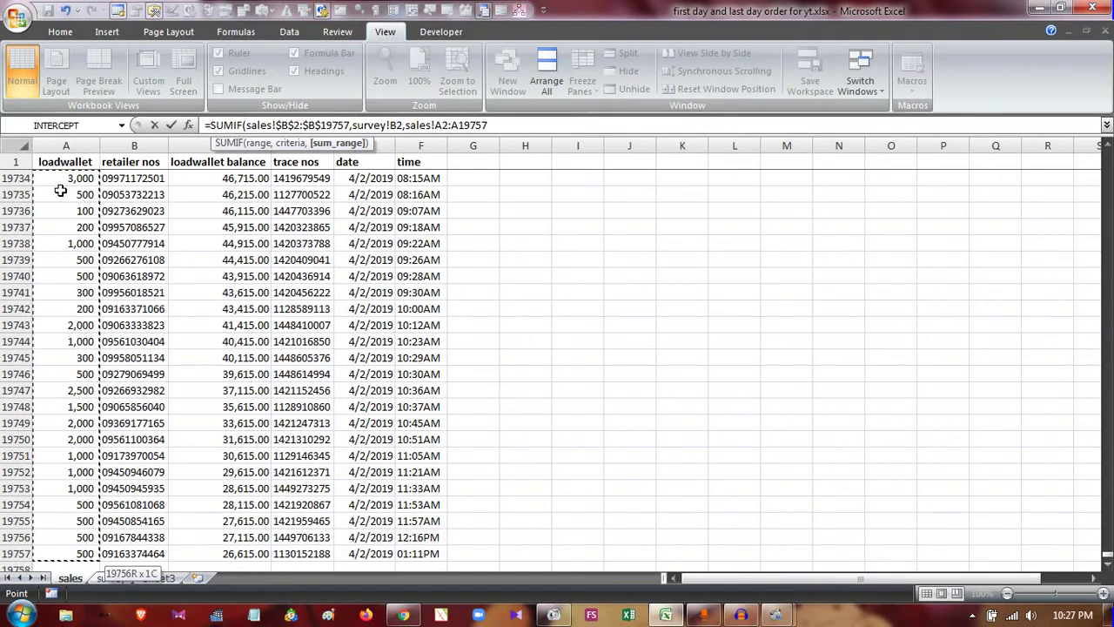
click(511, 125)
key(F4)
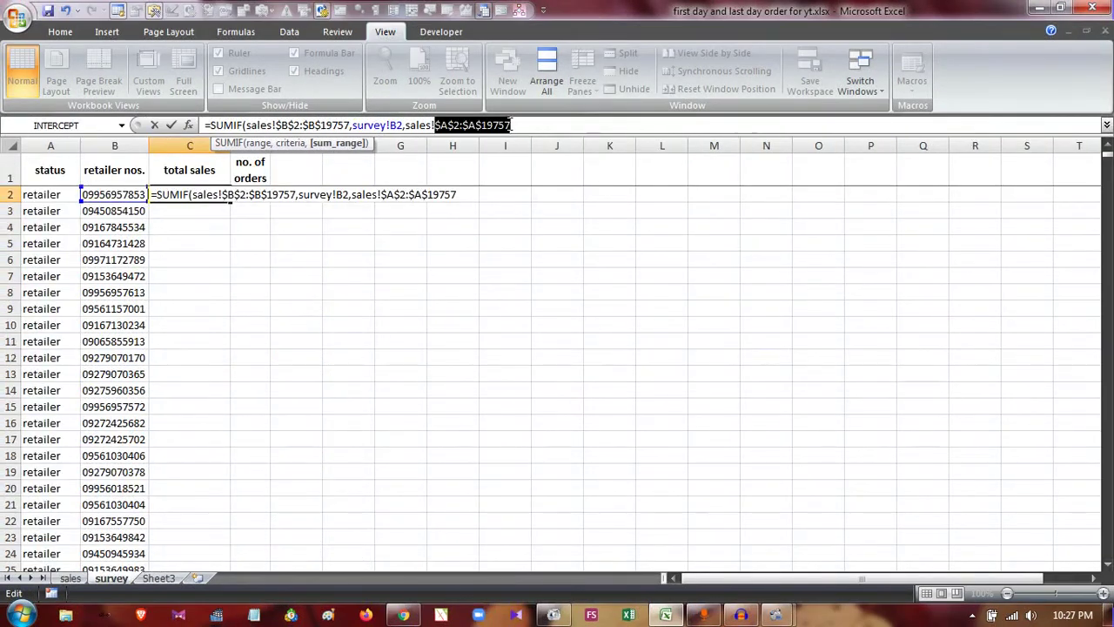
click(511, 125)
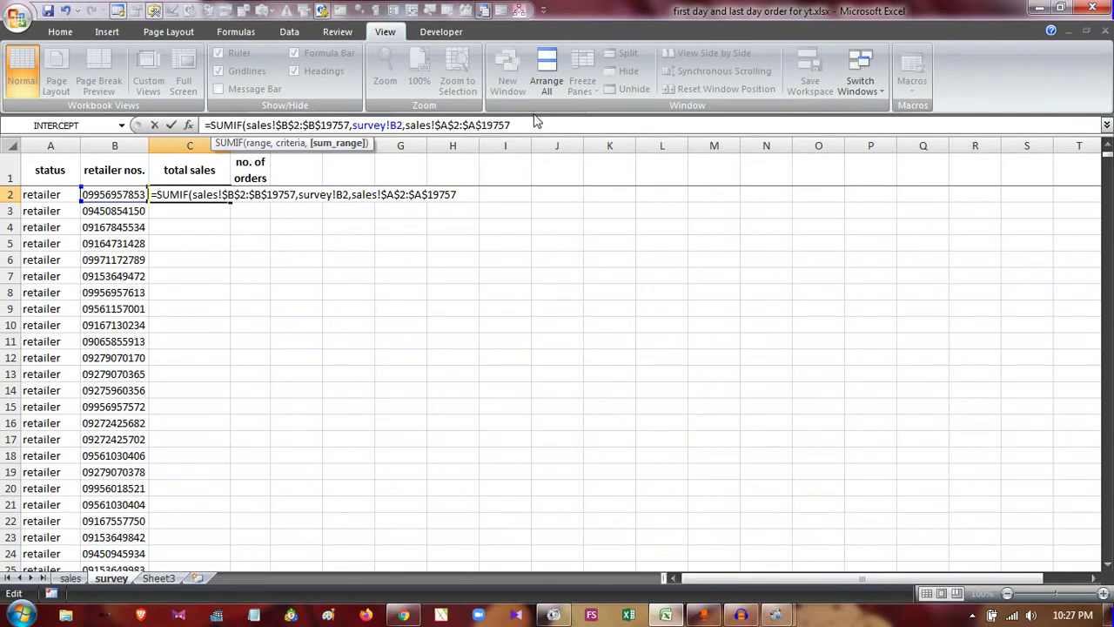
text())
key(Return)
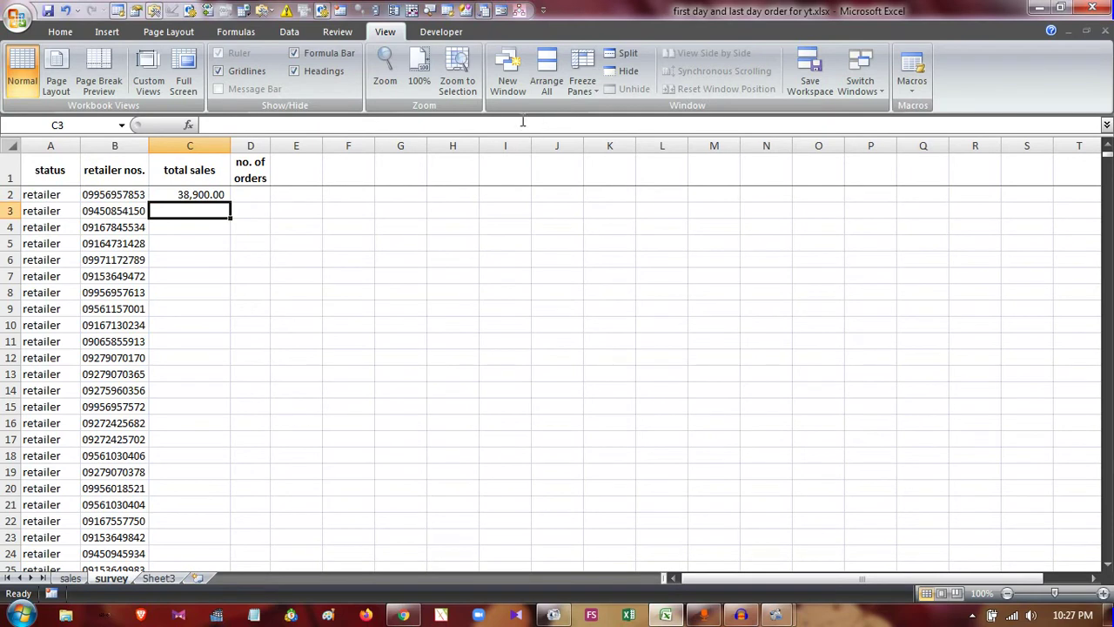
click(194, 195)
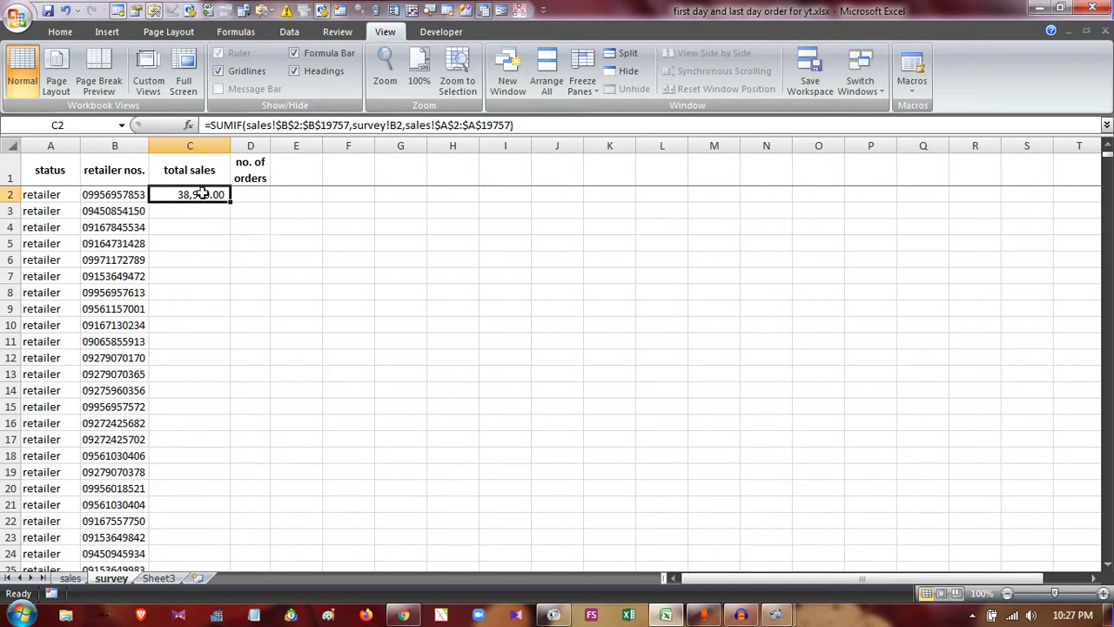
click(103, 196)
click(109, 227)
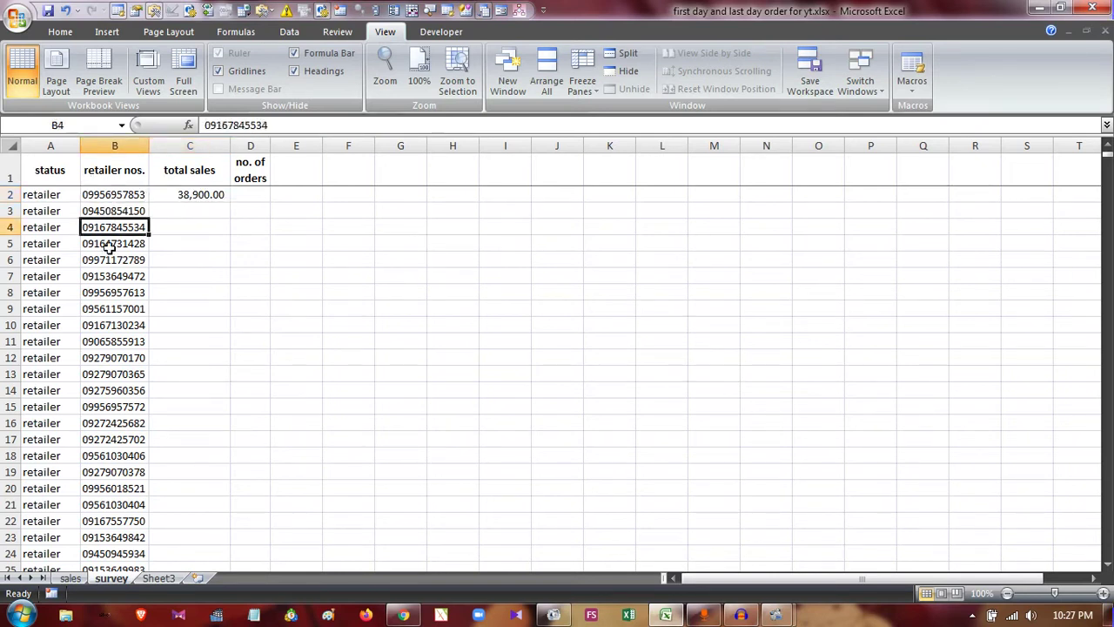
click(116, 277)
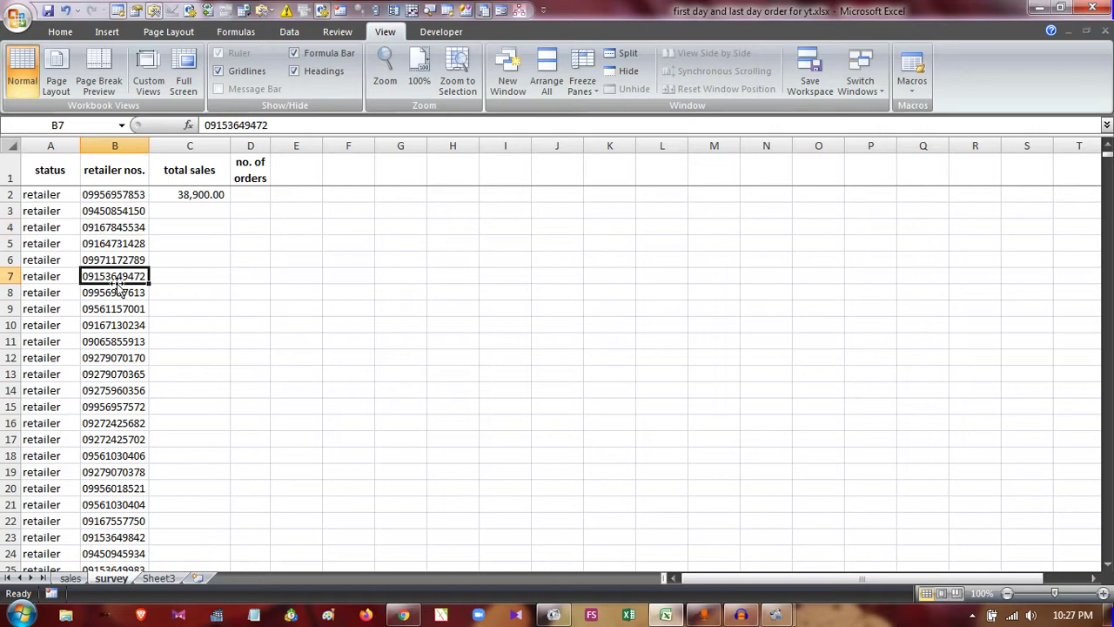
click(113, 311)
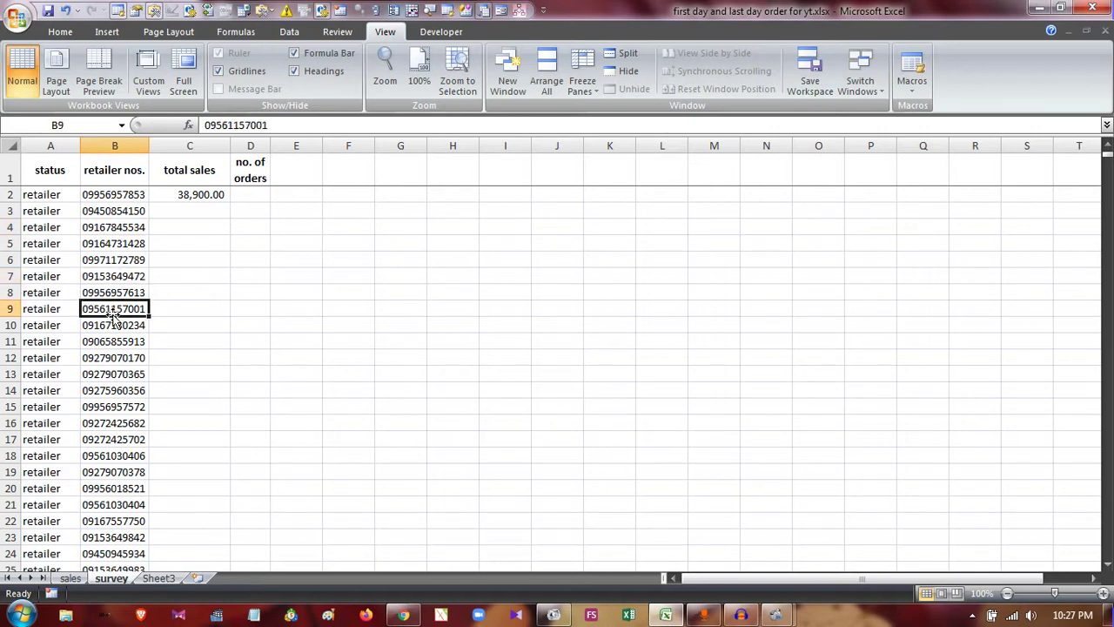
click(113, 327)
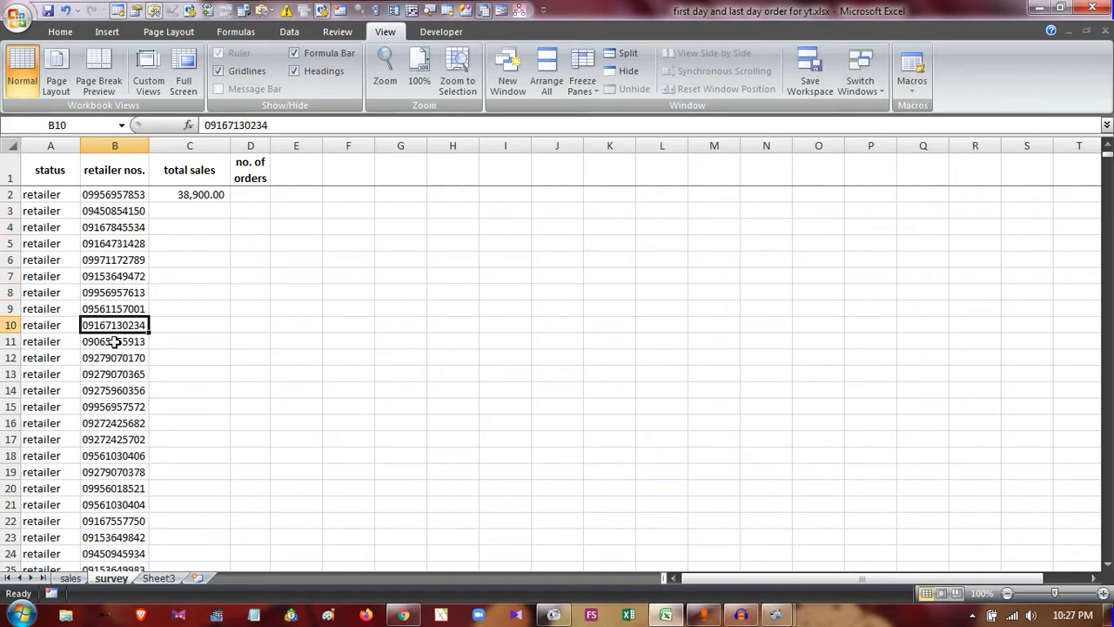
click(114, 342)
click(209, 194)
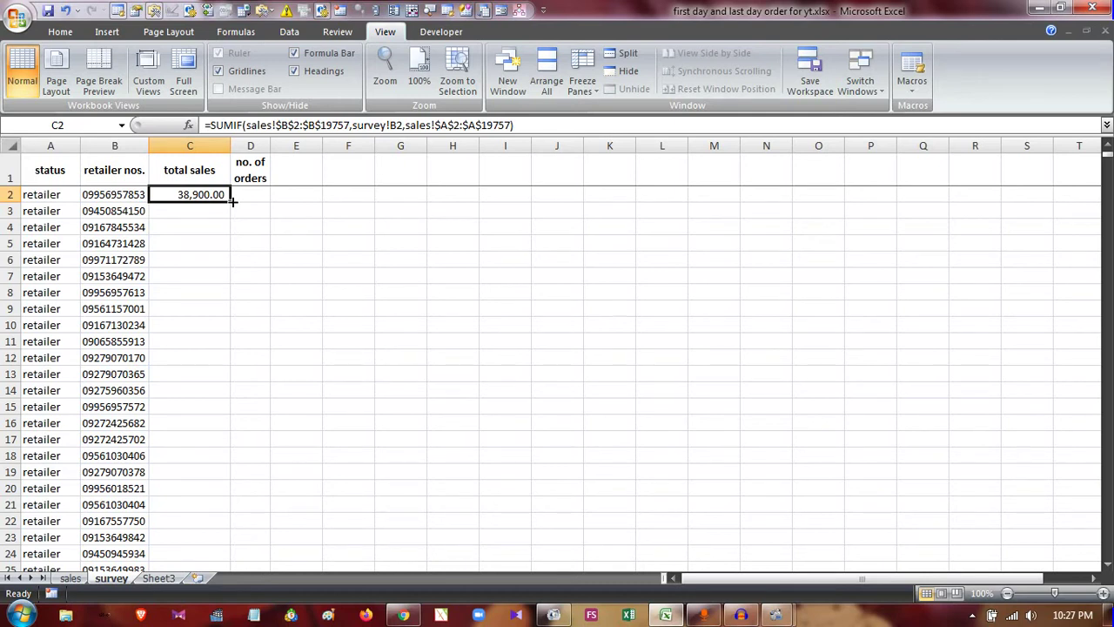
Copy C2's SUMIF down to row 1317 and check that every retailer row has a total
double_click(232, 201)
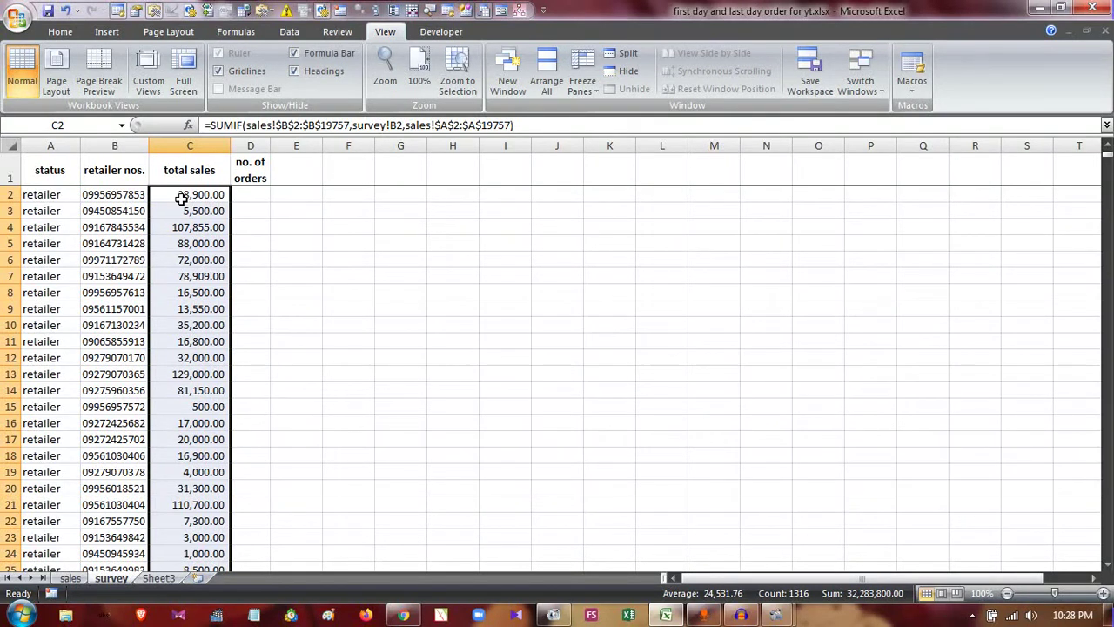
key(Down)
key(Down)
key(Down)
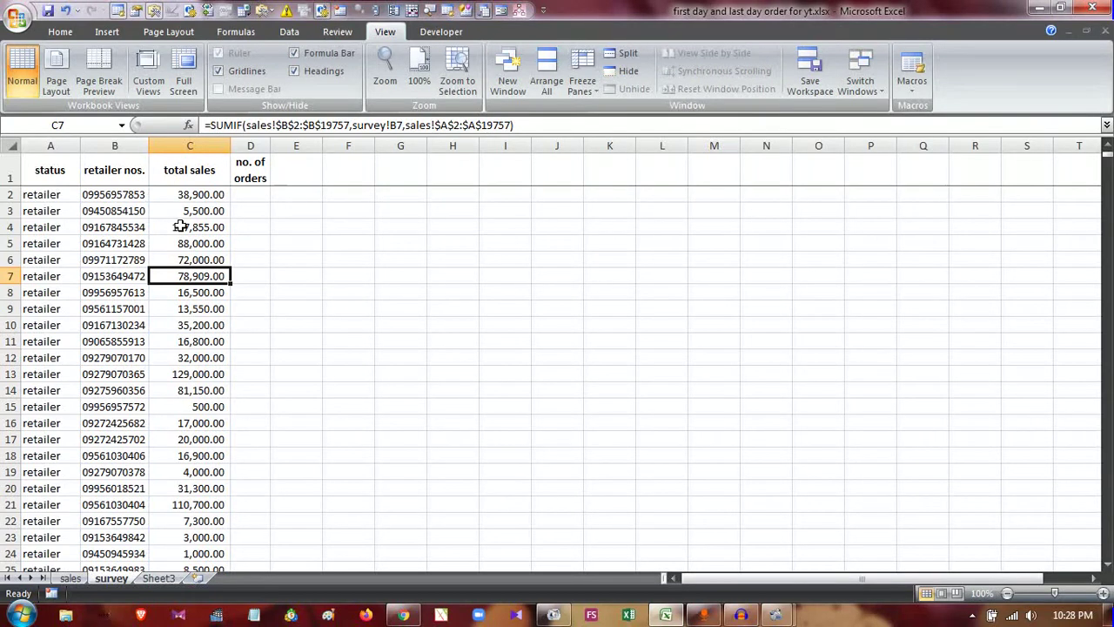
key(Up)
key(Up)
key(Up)
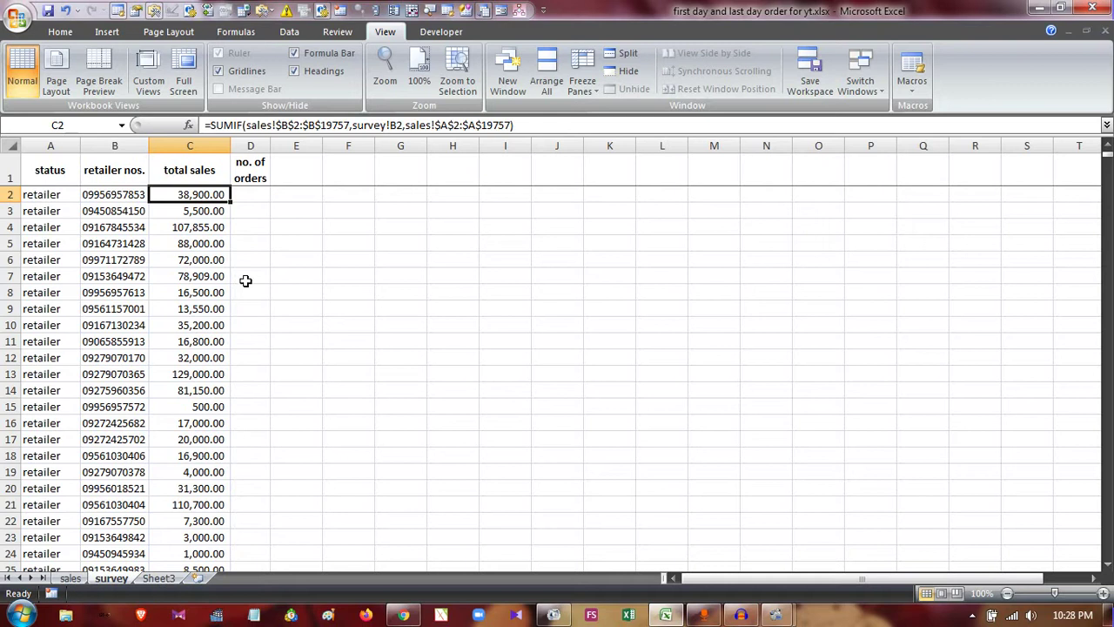
key(ctrl+shift+Down)
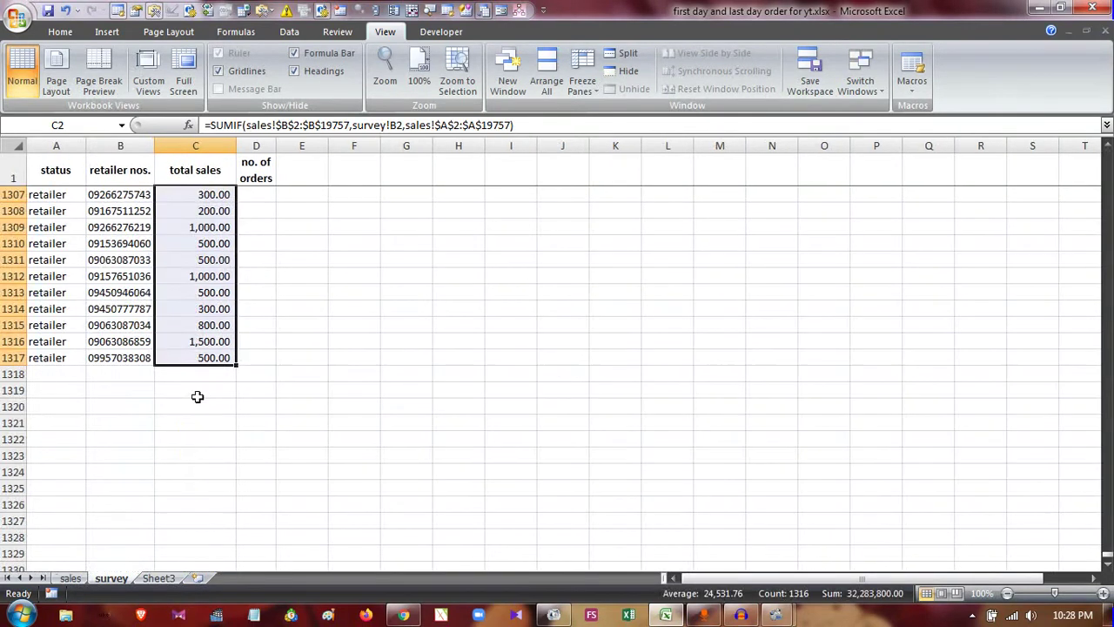
click(198, 397)
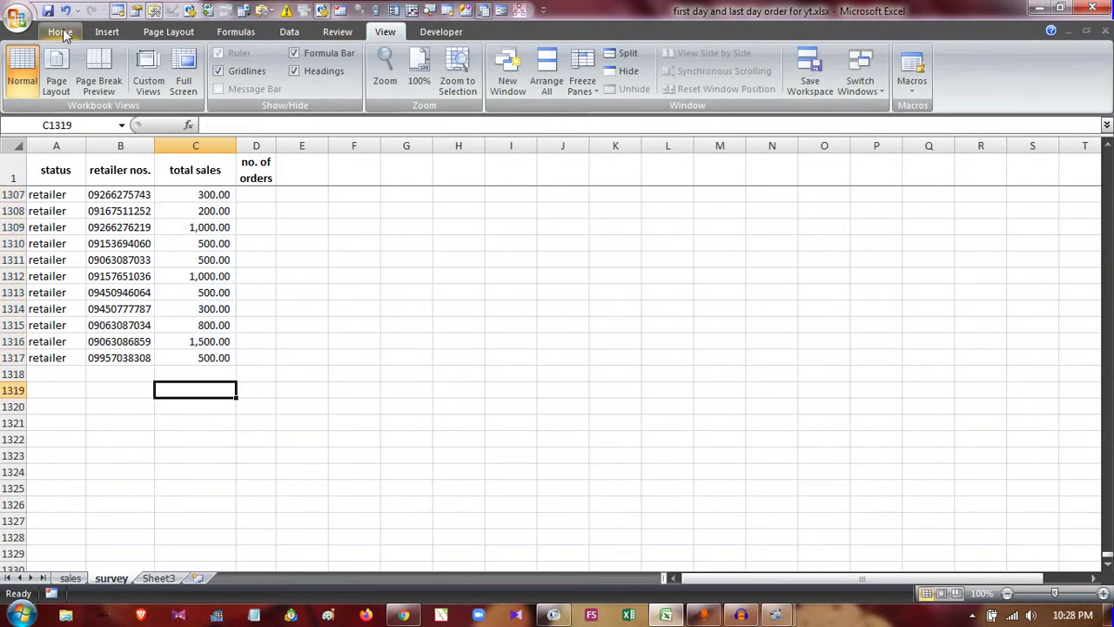
click(60, 32)
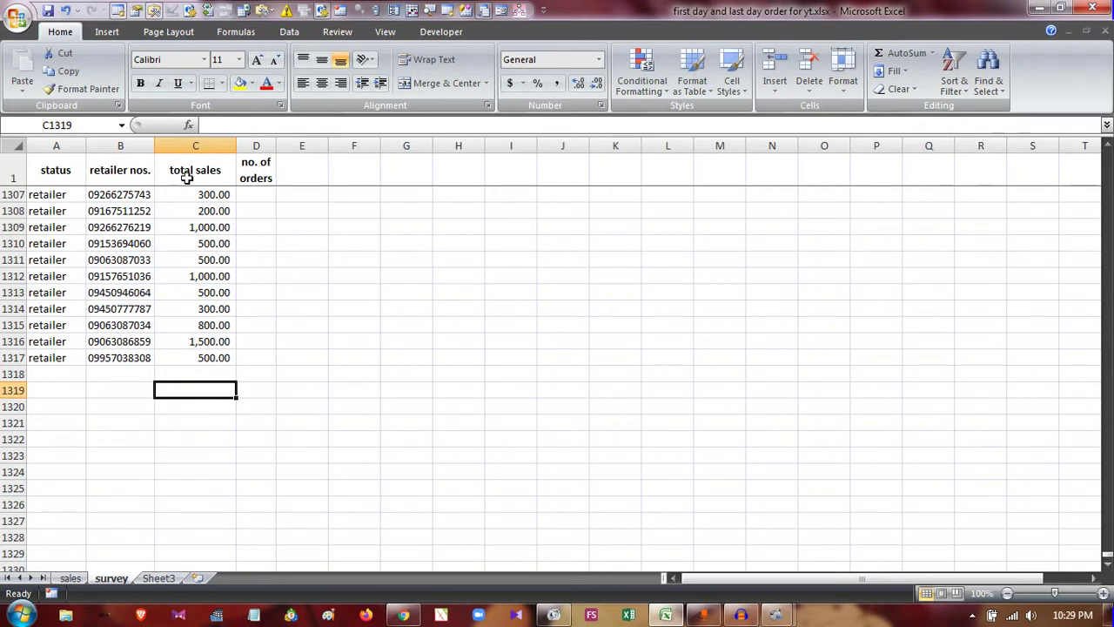
click(188, 178)
key(Down)
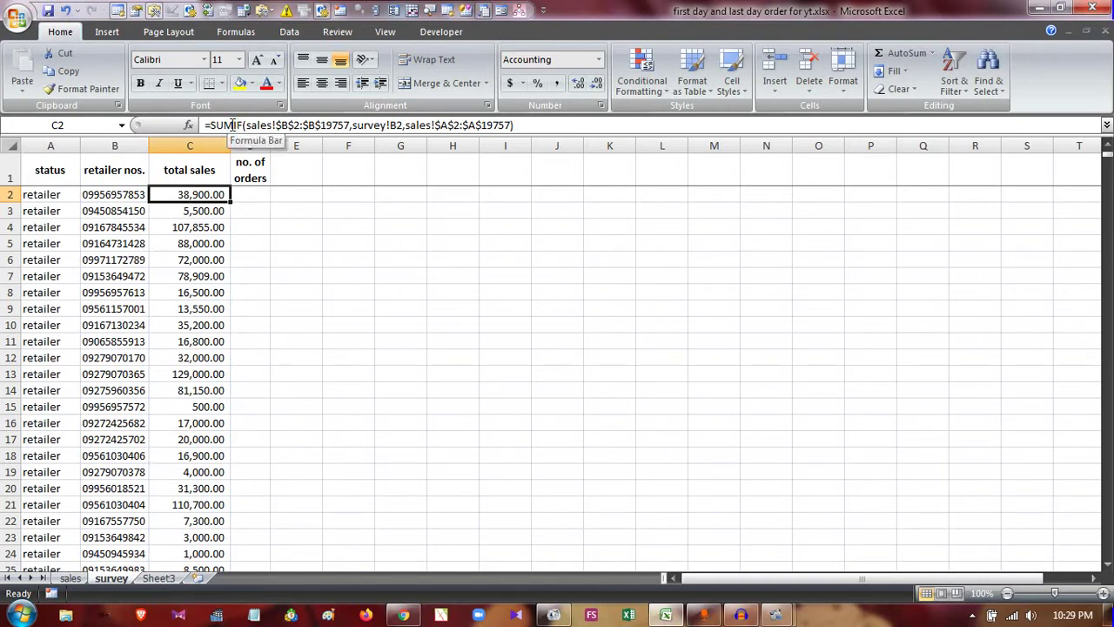
drag(233, 124, 244, 125)
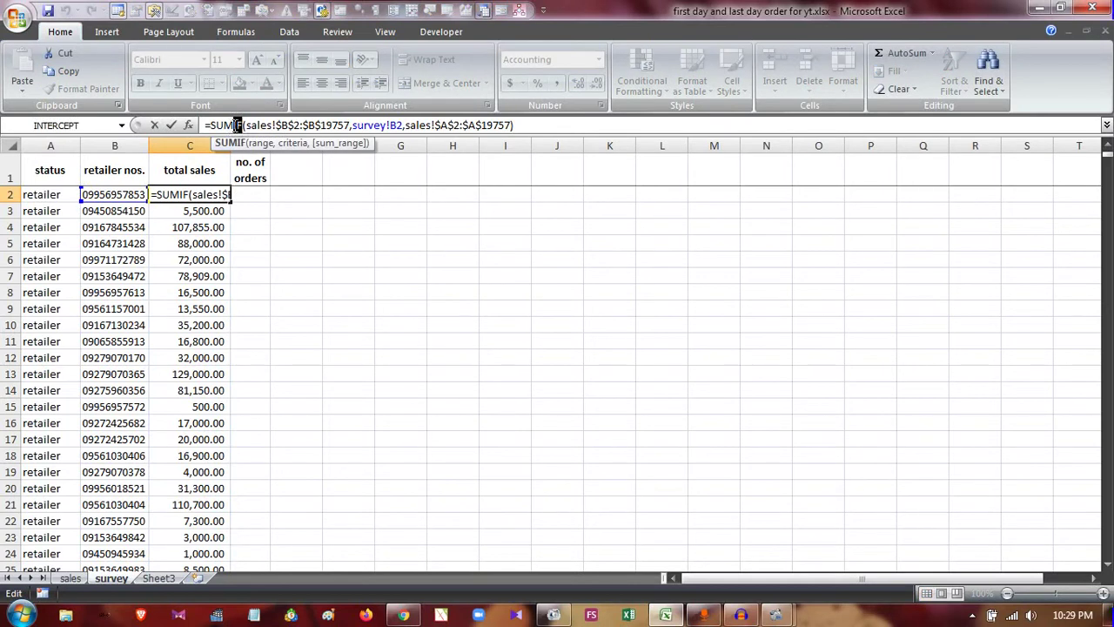
click(234, 124)
key(ctrl+Return)
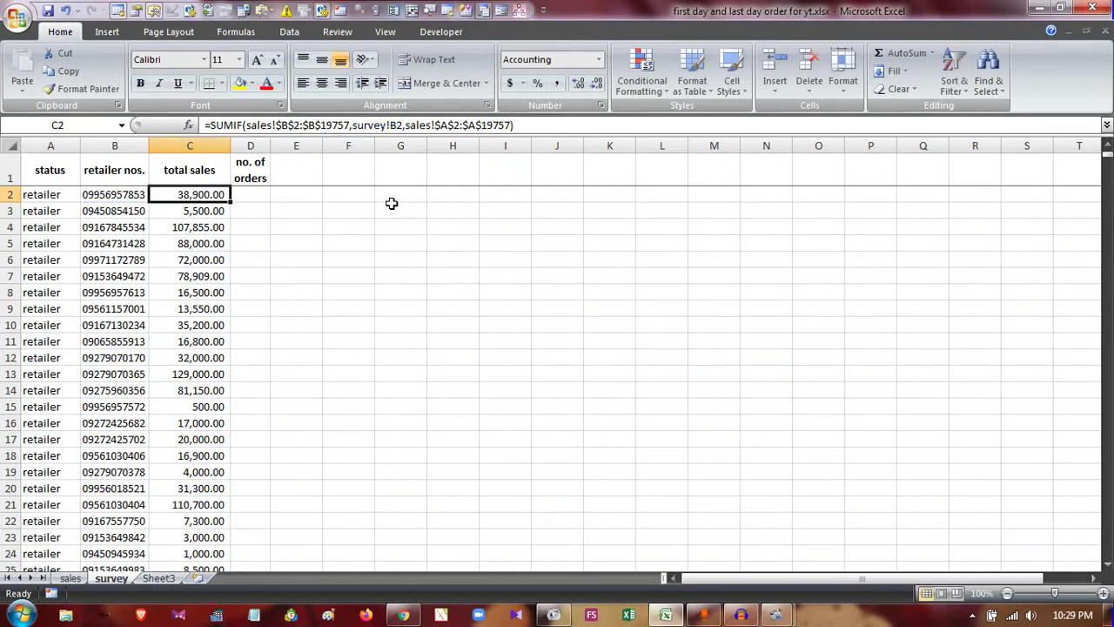
click(398, 194)
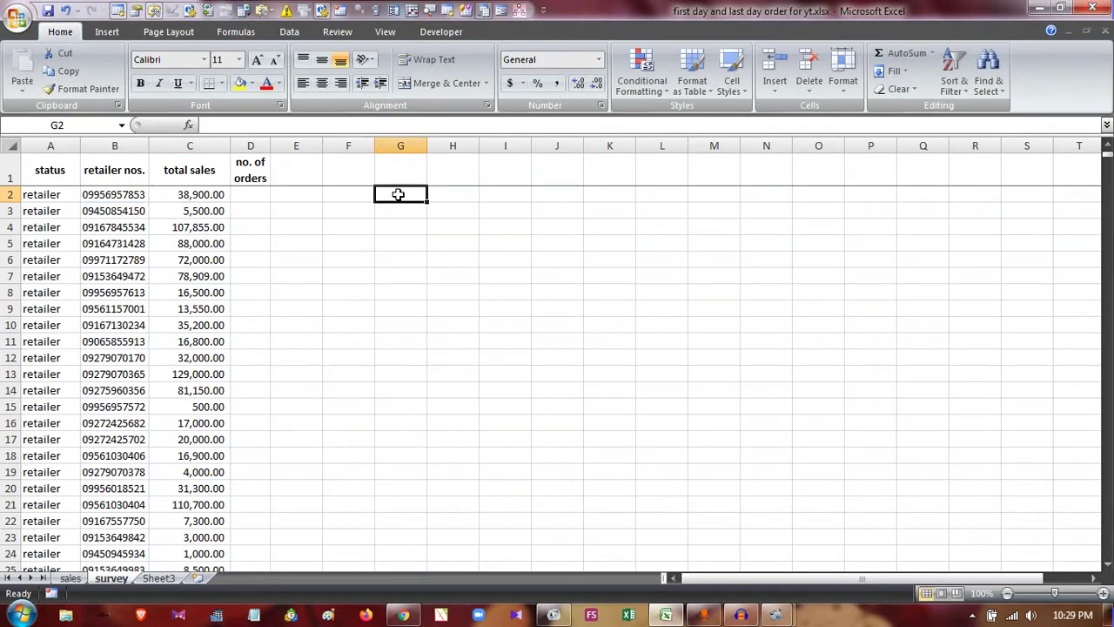
text(=SU)
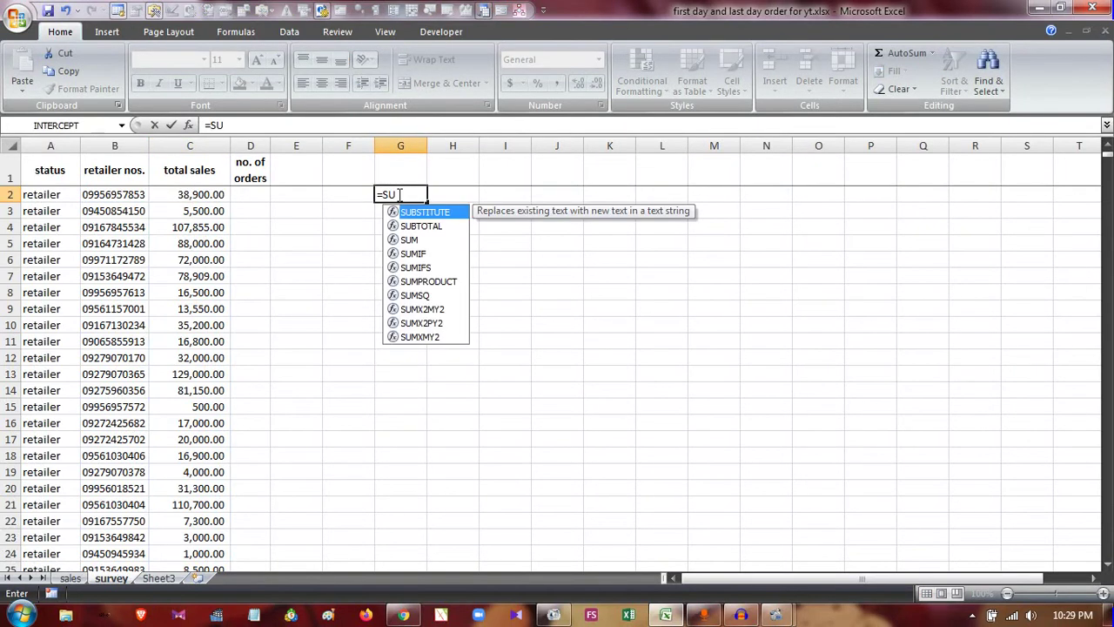
text(M)
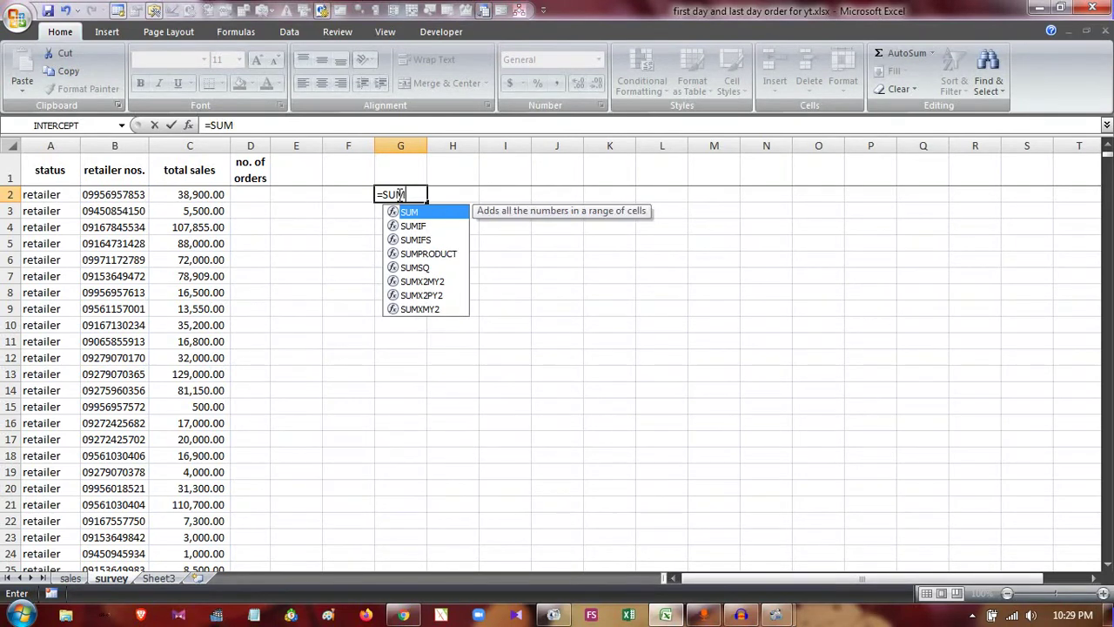
text(()
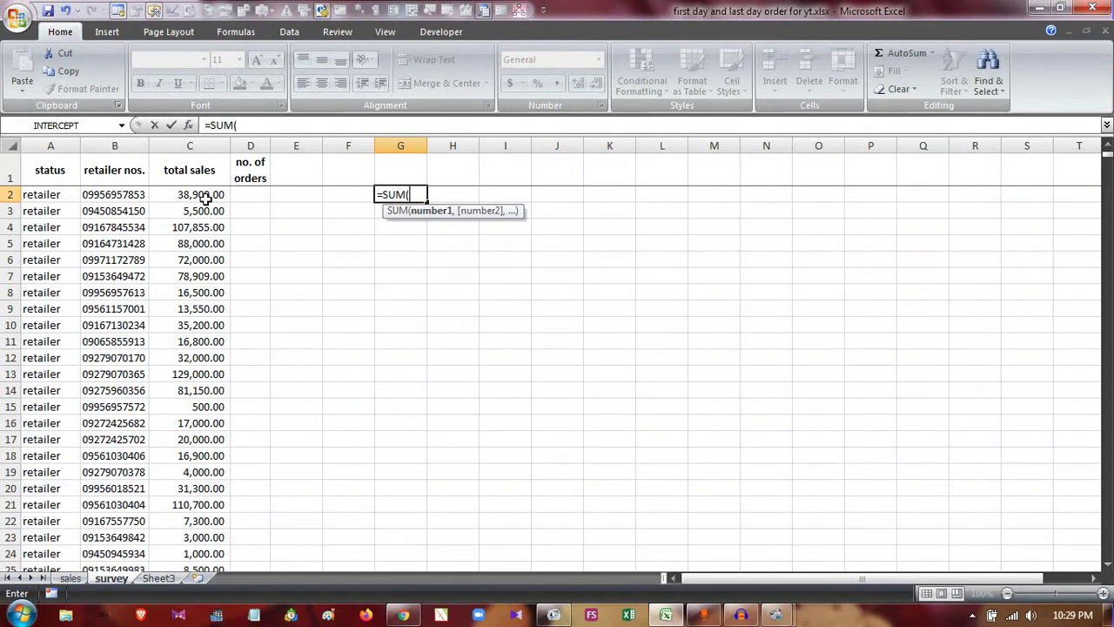
drag(206, 199, 197, 261)
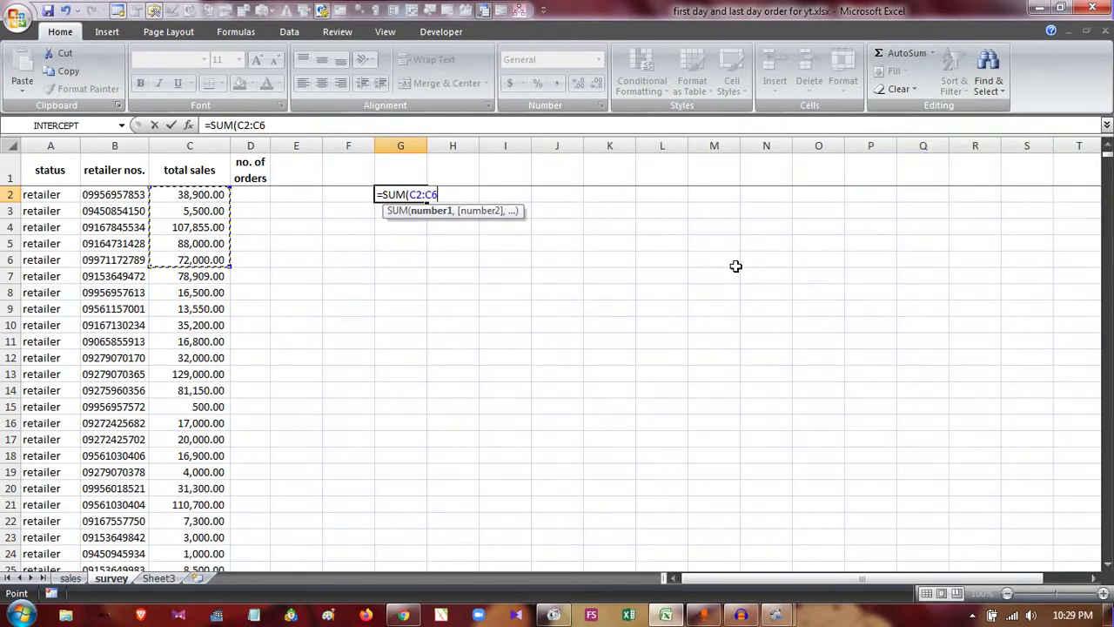
key(Escape)
click(92, 198)
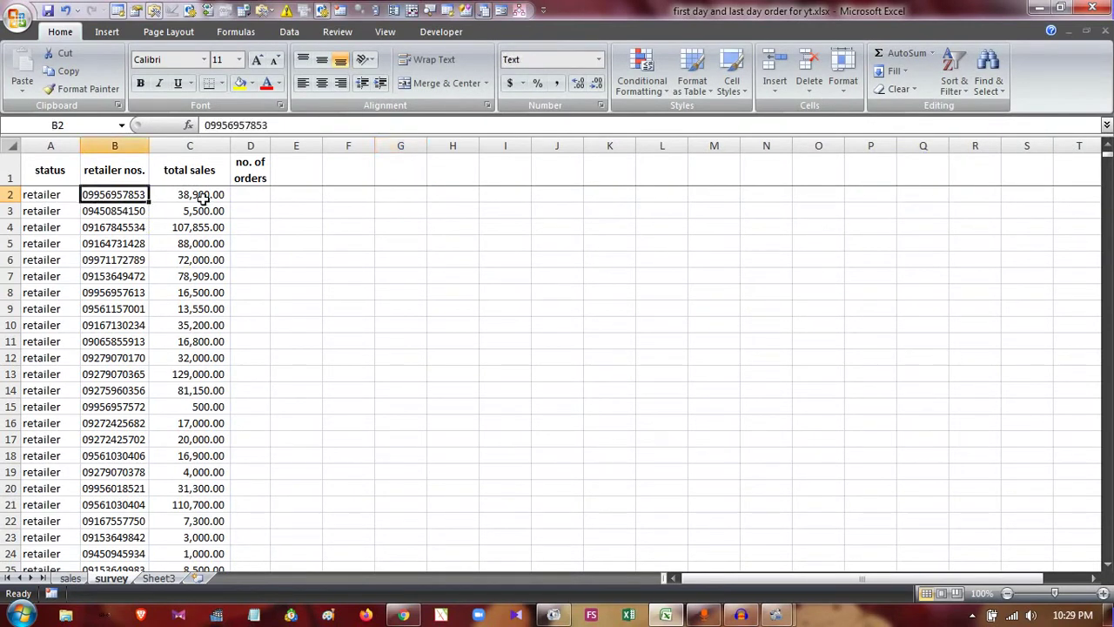
click(201, 197)
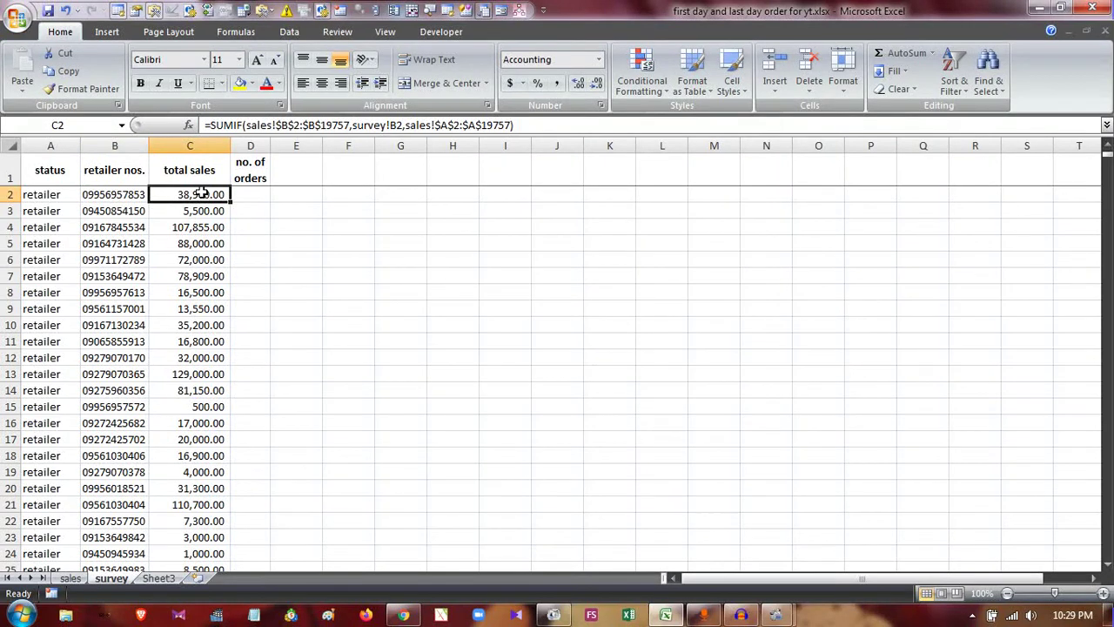
click(123, 197)
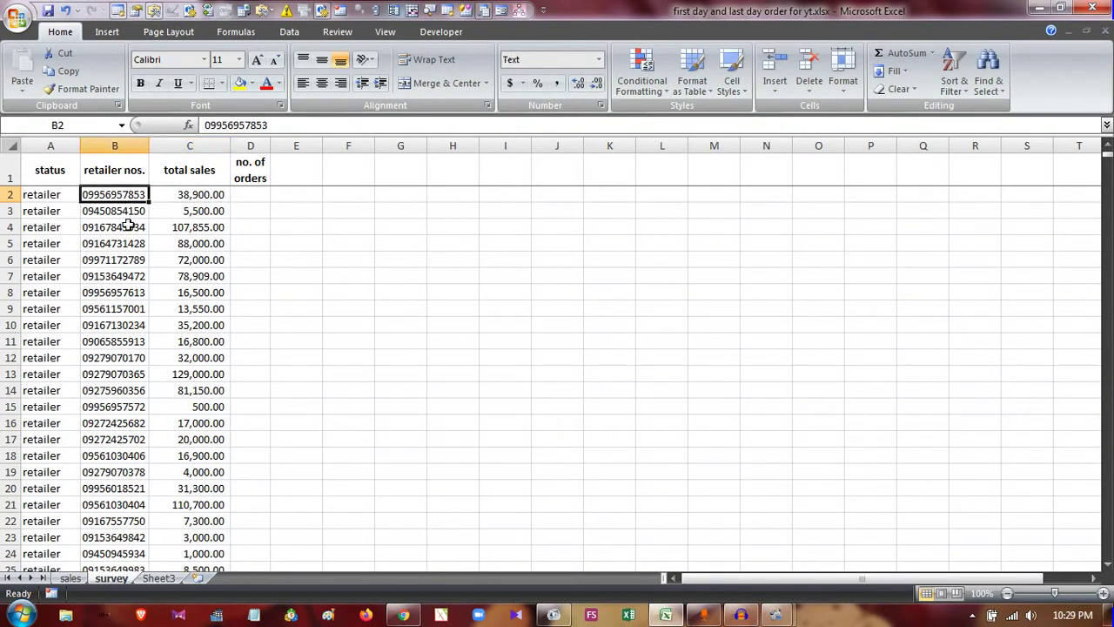
click(126, 213)
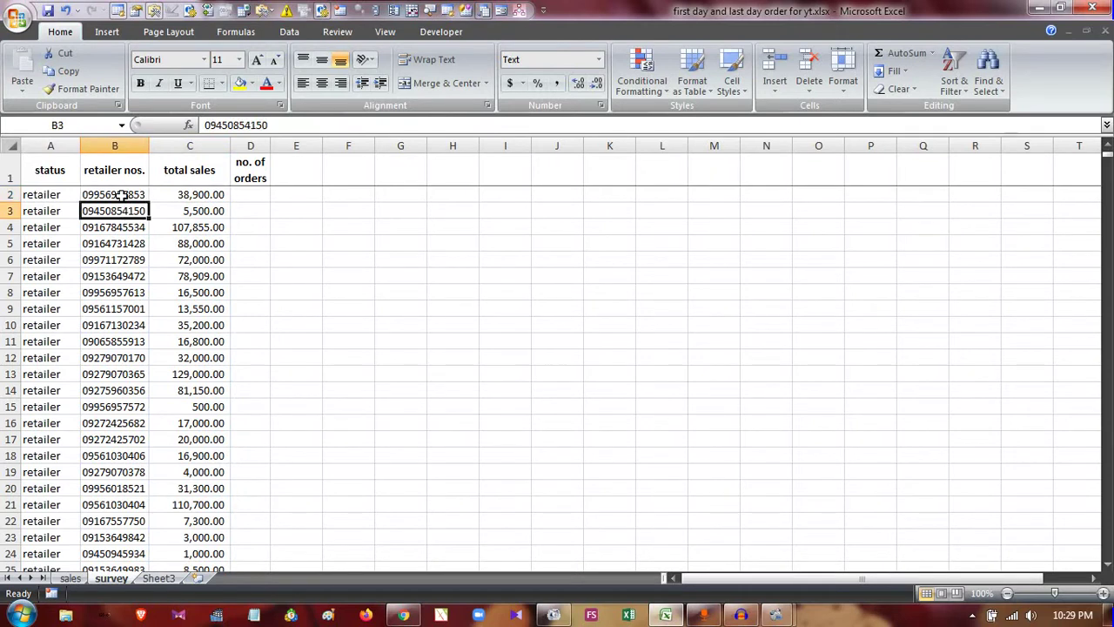
click(123, 195)
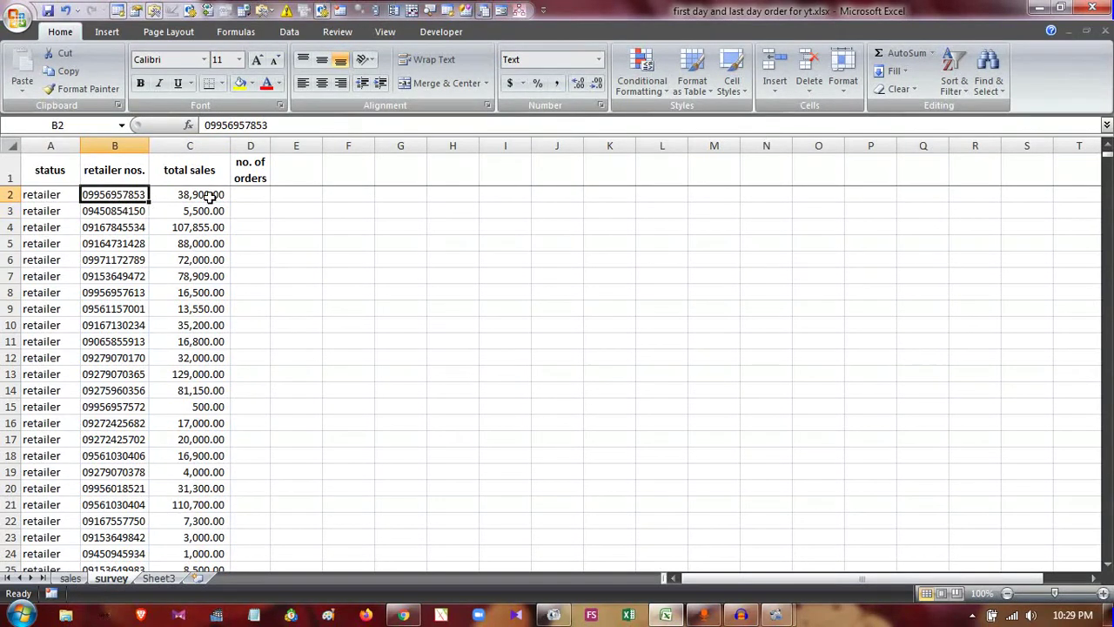
click(125, 228)
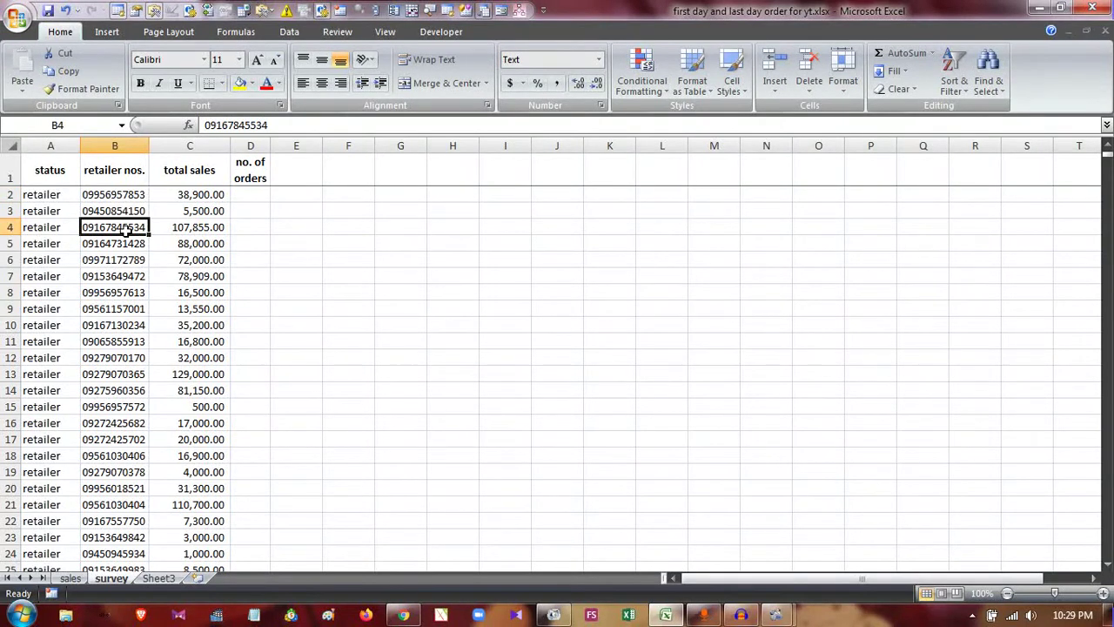
click(195, 195)
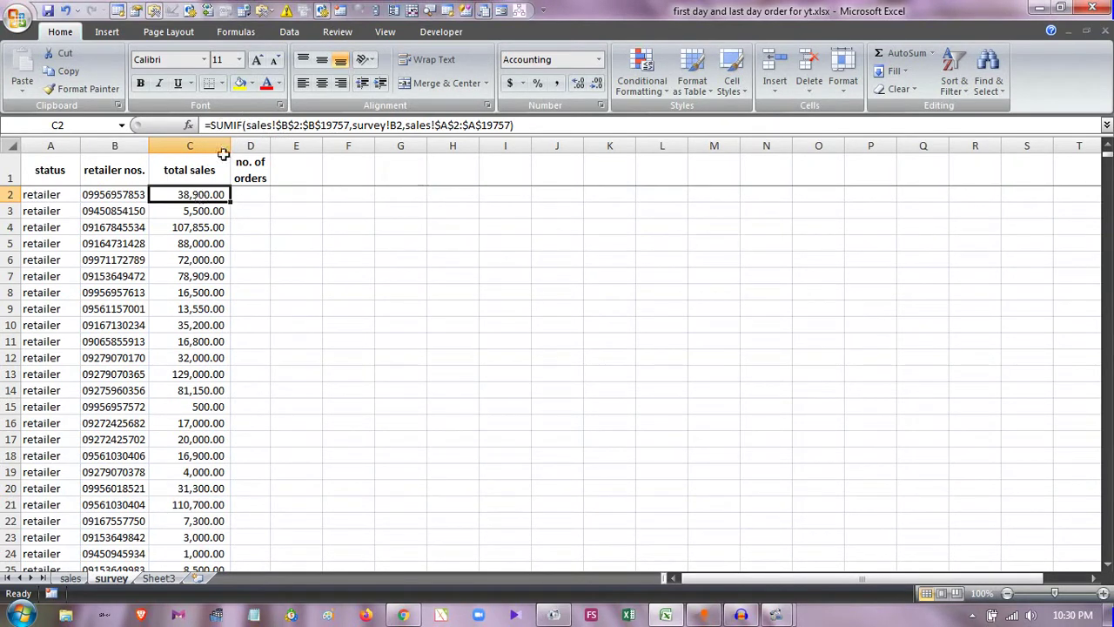
key(F2)
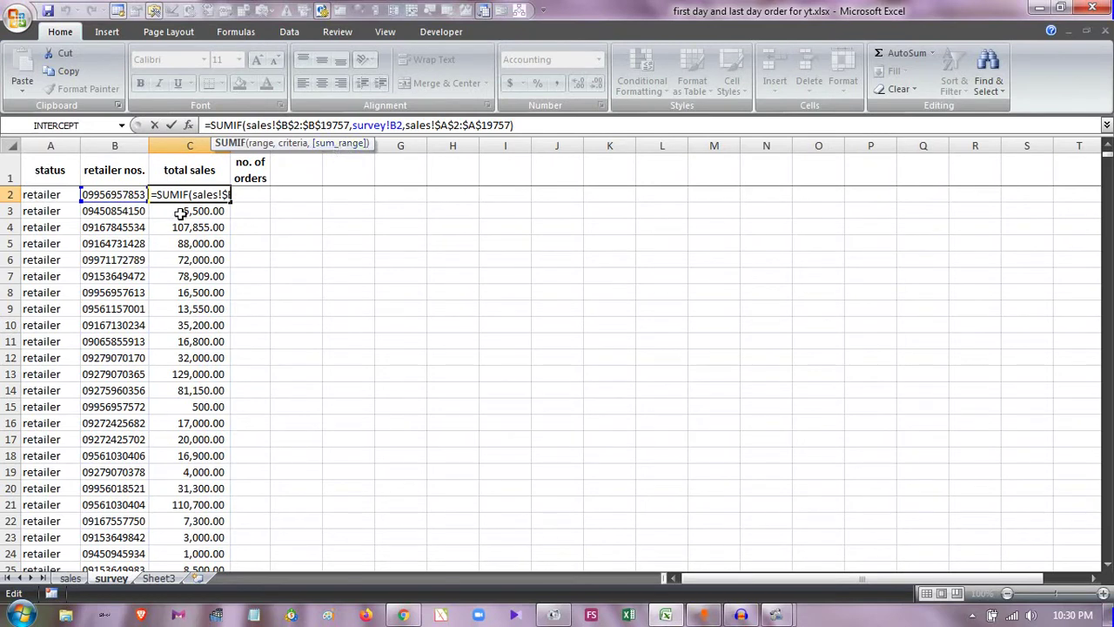
key(ctrl+Return)
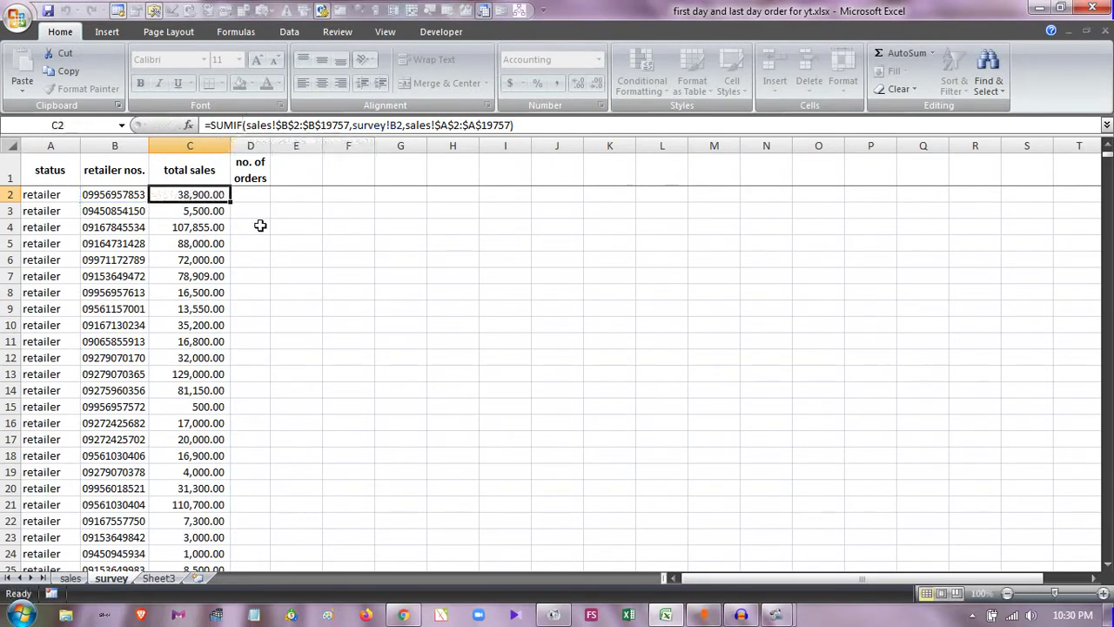
click(250, 195)
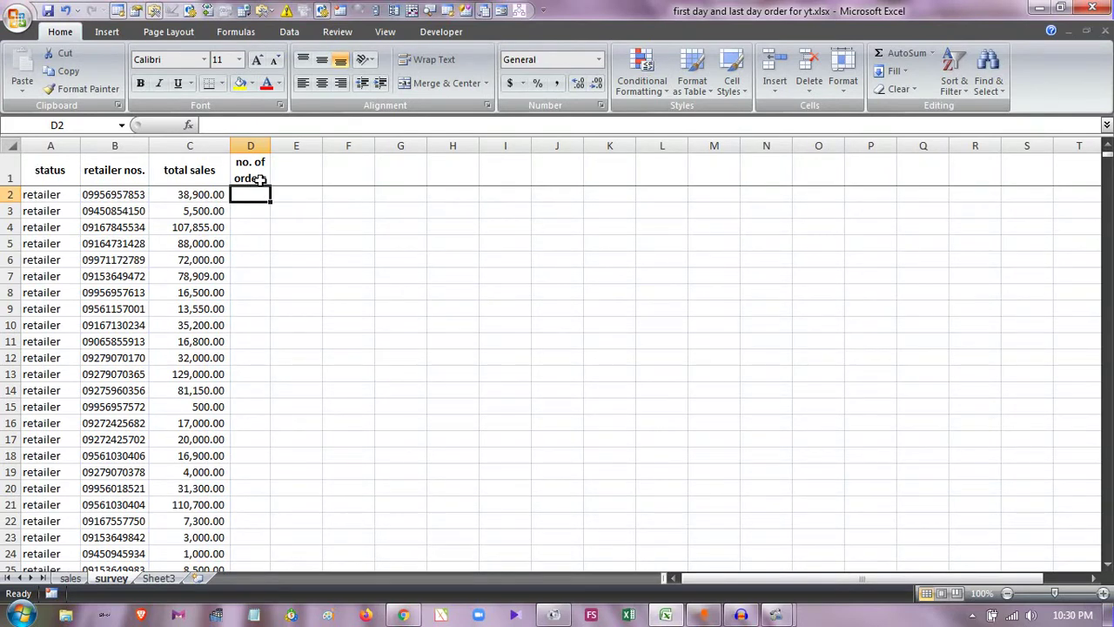
click(69, 577)
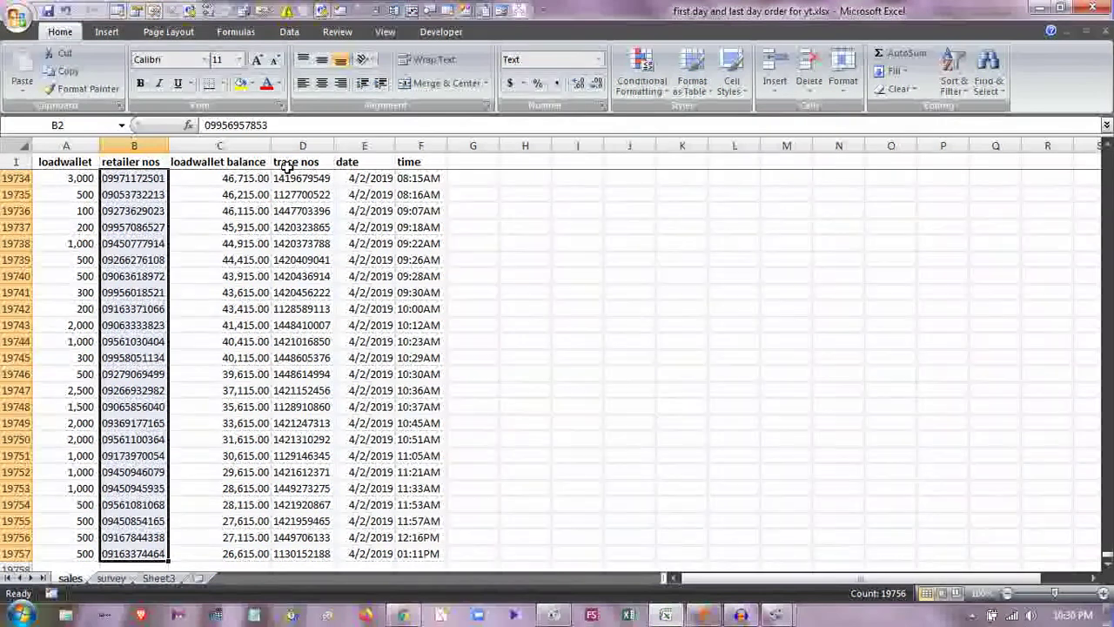
click(230, 156)
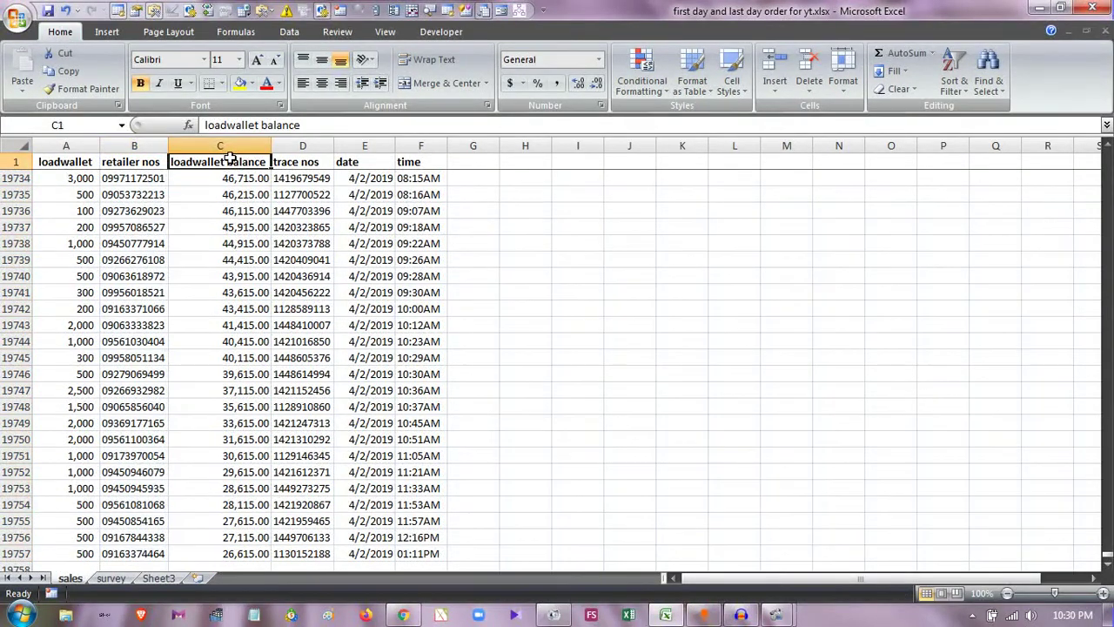
key(Down)
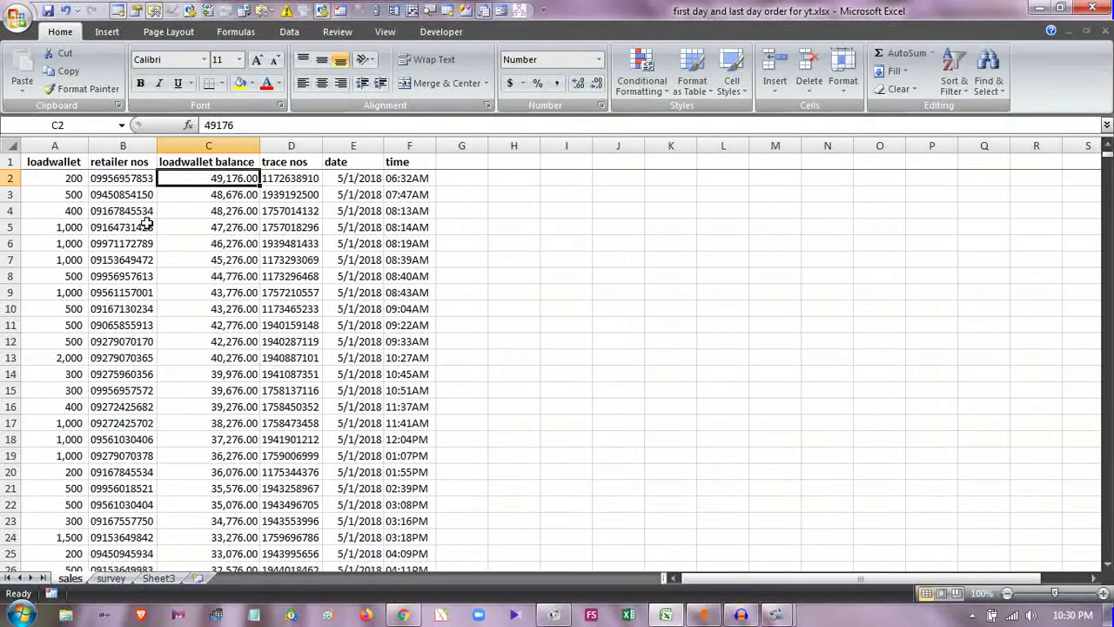
click(111, 579)
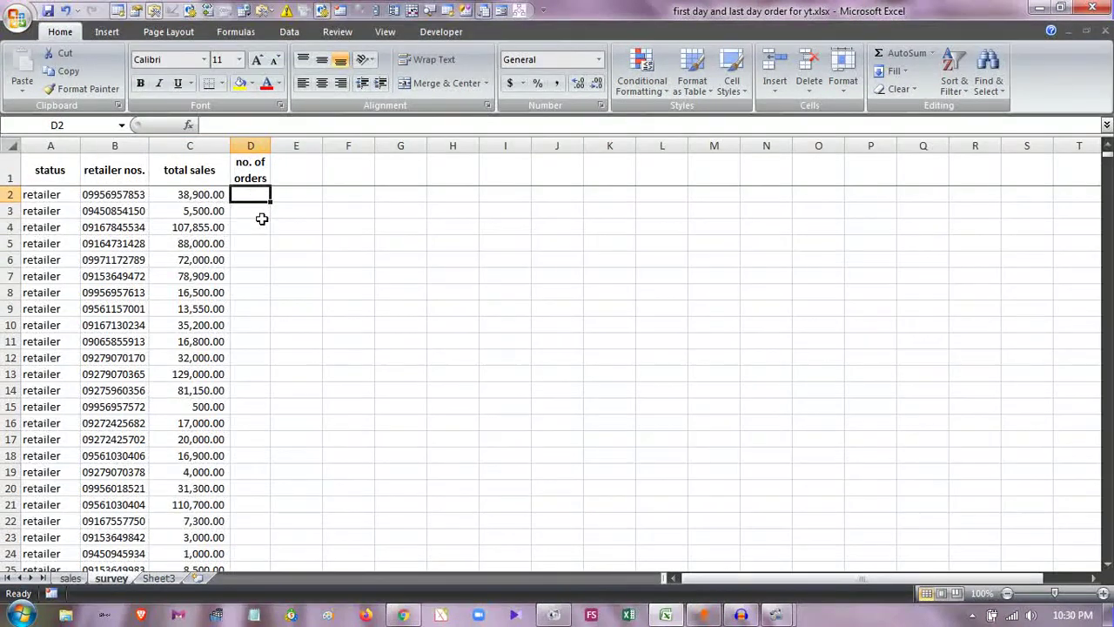
text(=)
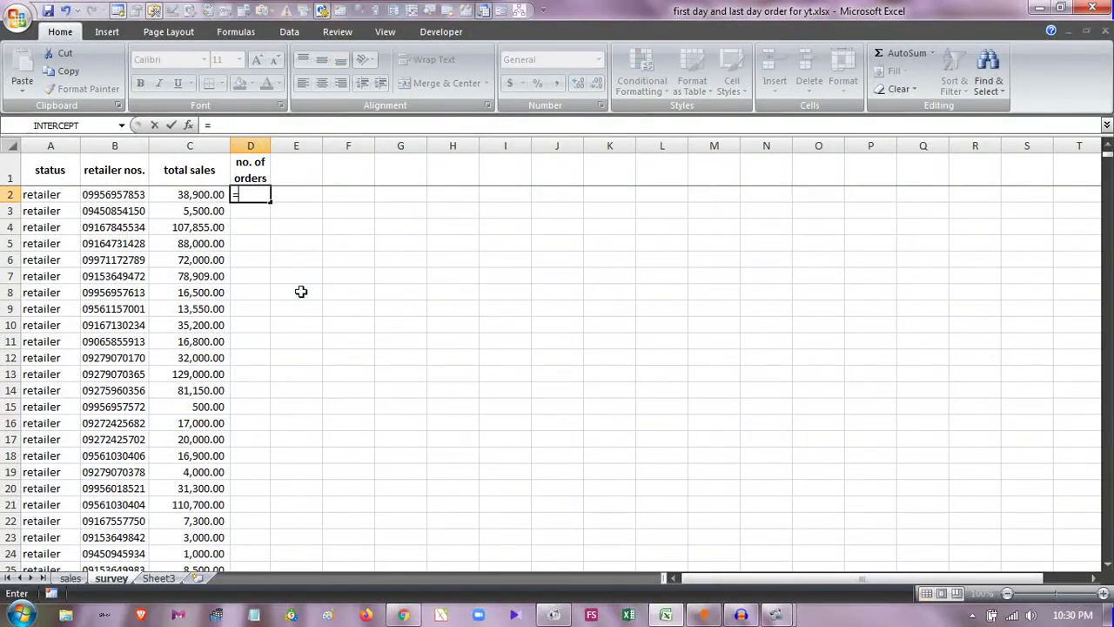
text(COUNT)
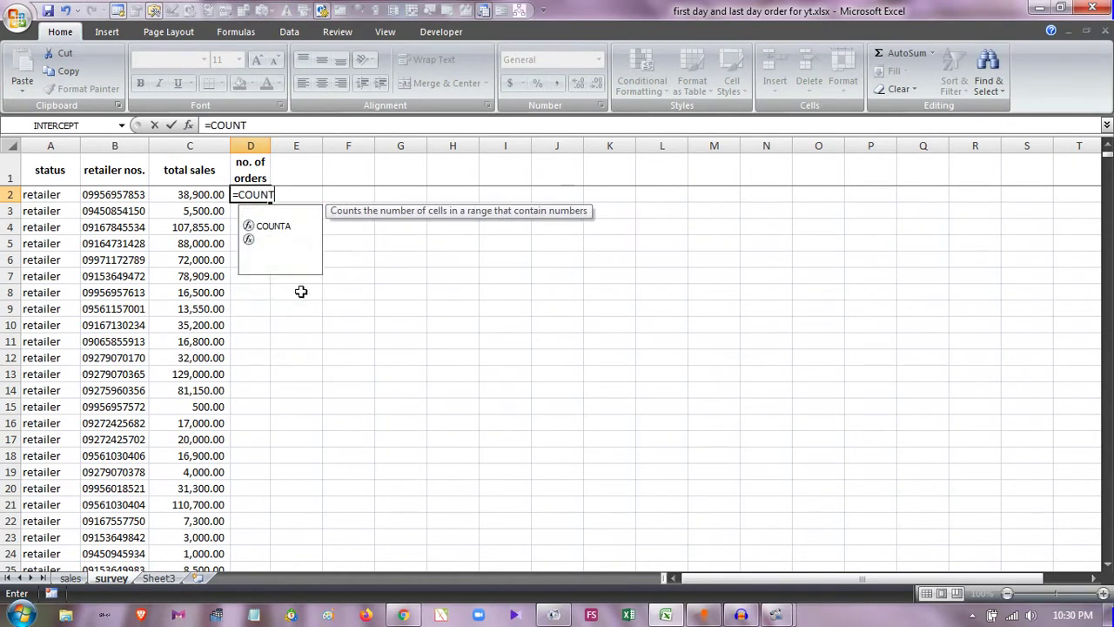
text(IF)
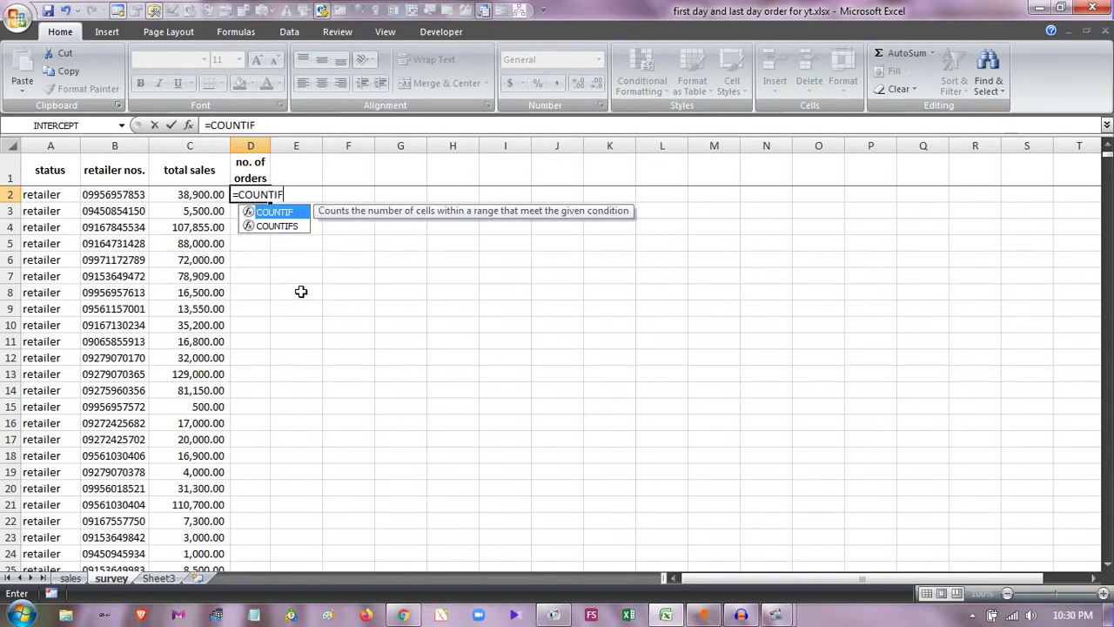
text(()
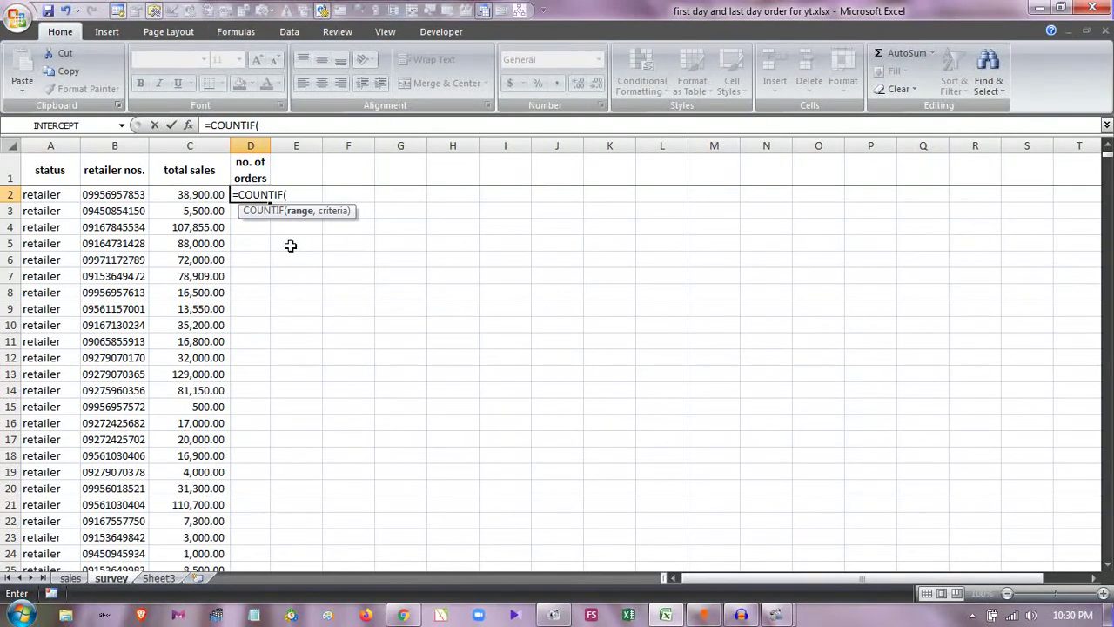
click(69, 579)
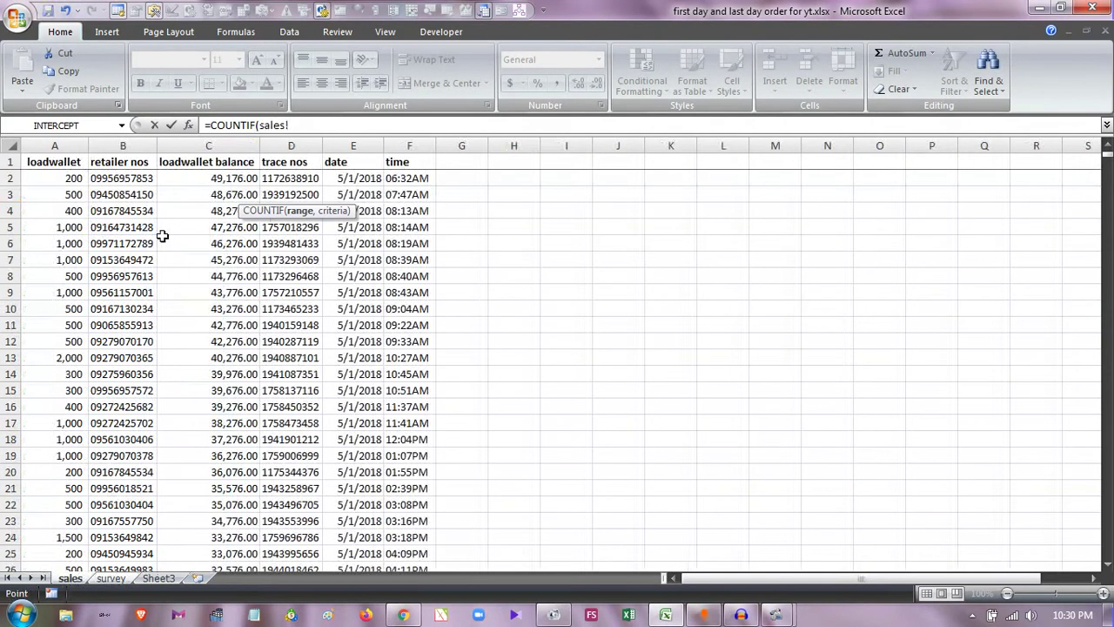
click(129, 178)
key(ctrl+shift+Down)
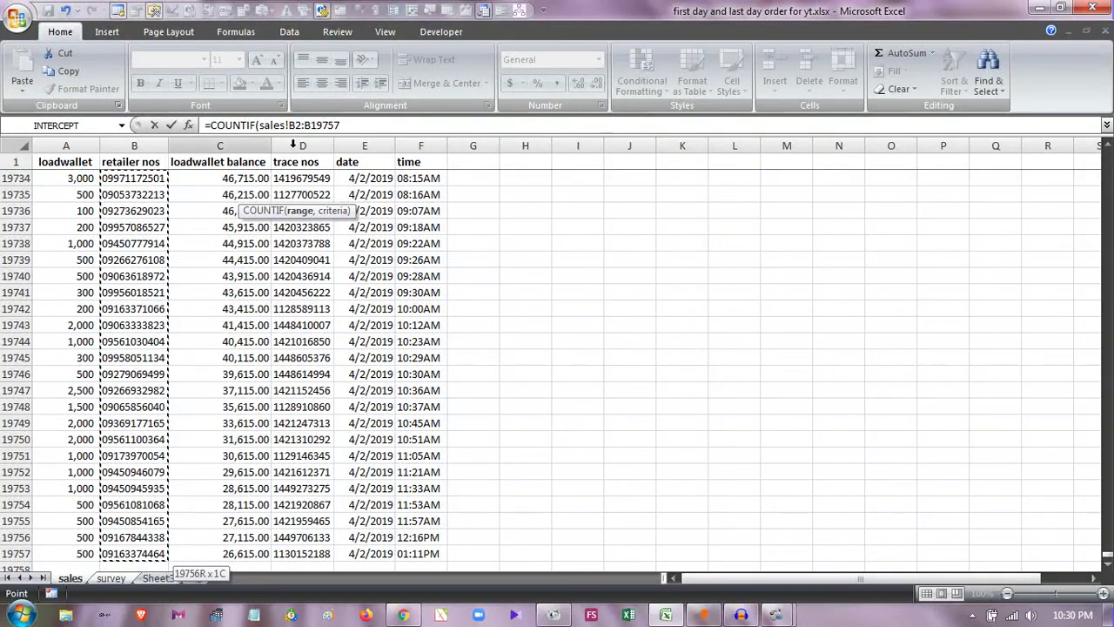
drag(317, 125, 288, 125)
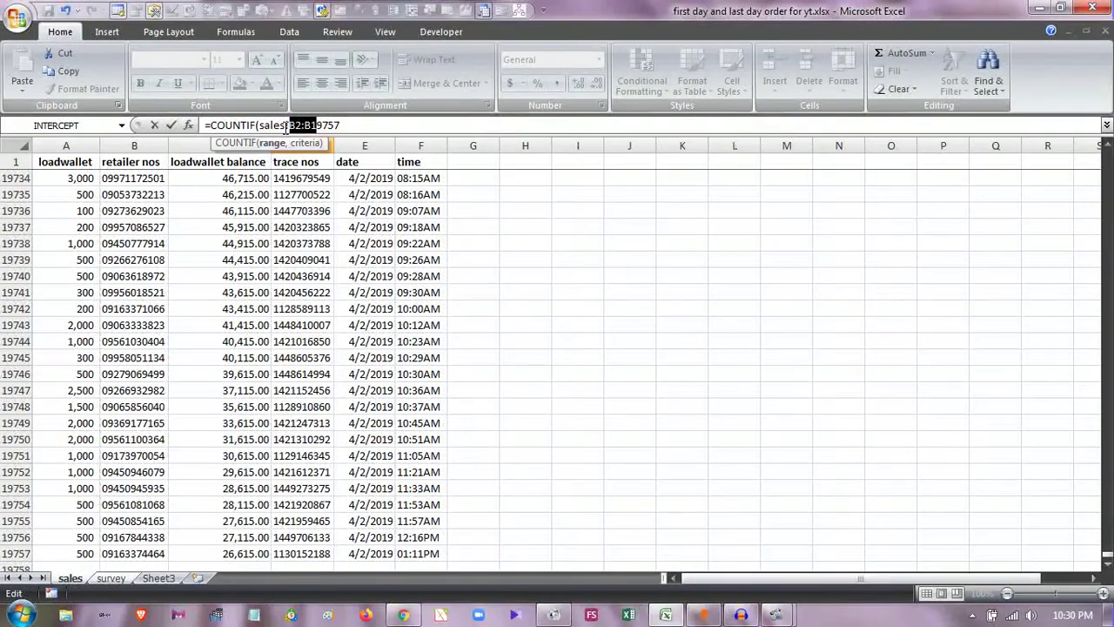
key(F4)
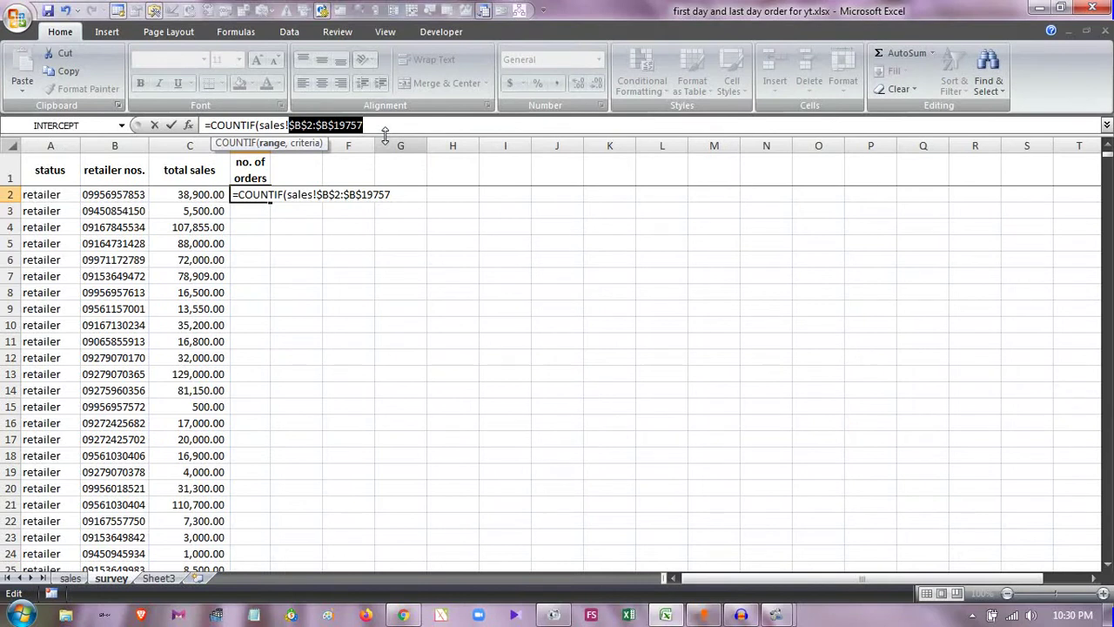
click(385, 127)
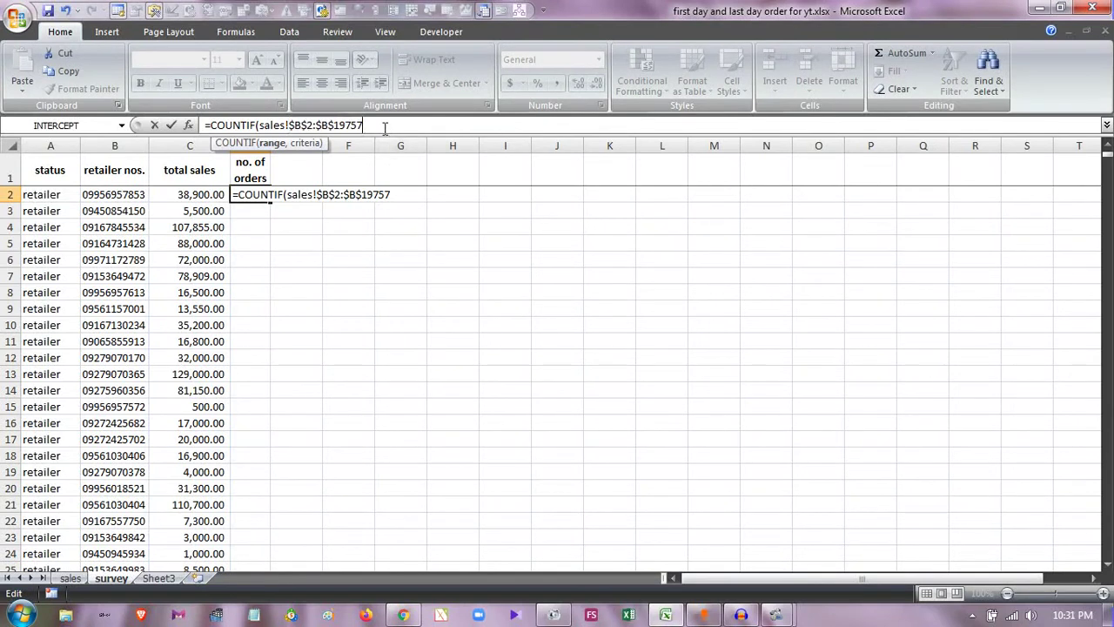
text(,)
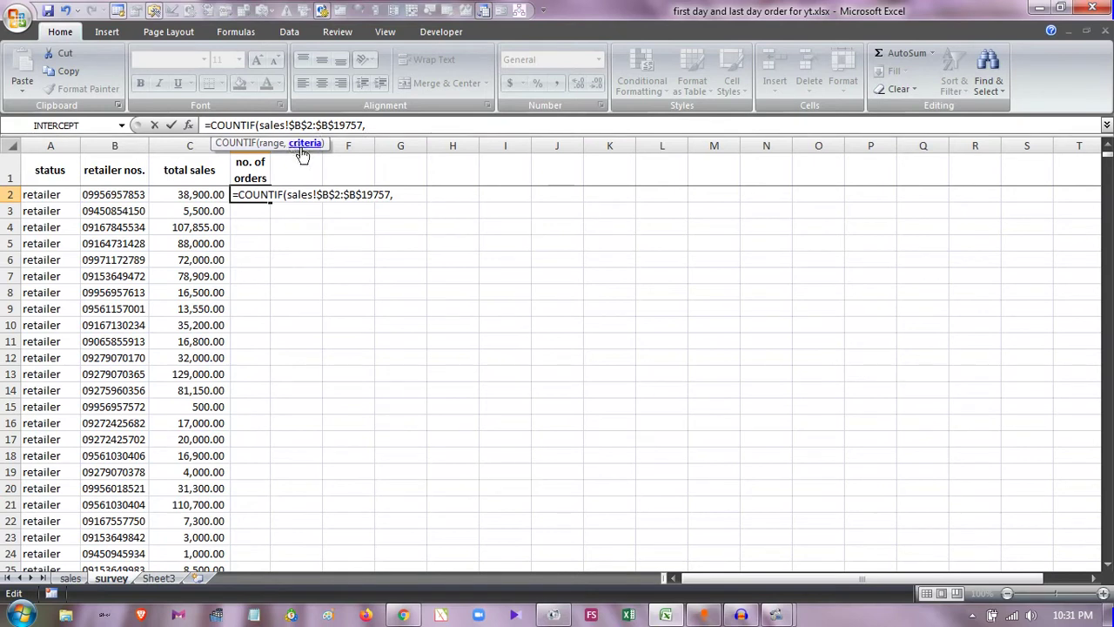
click(118, 195)
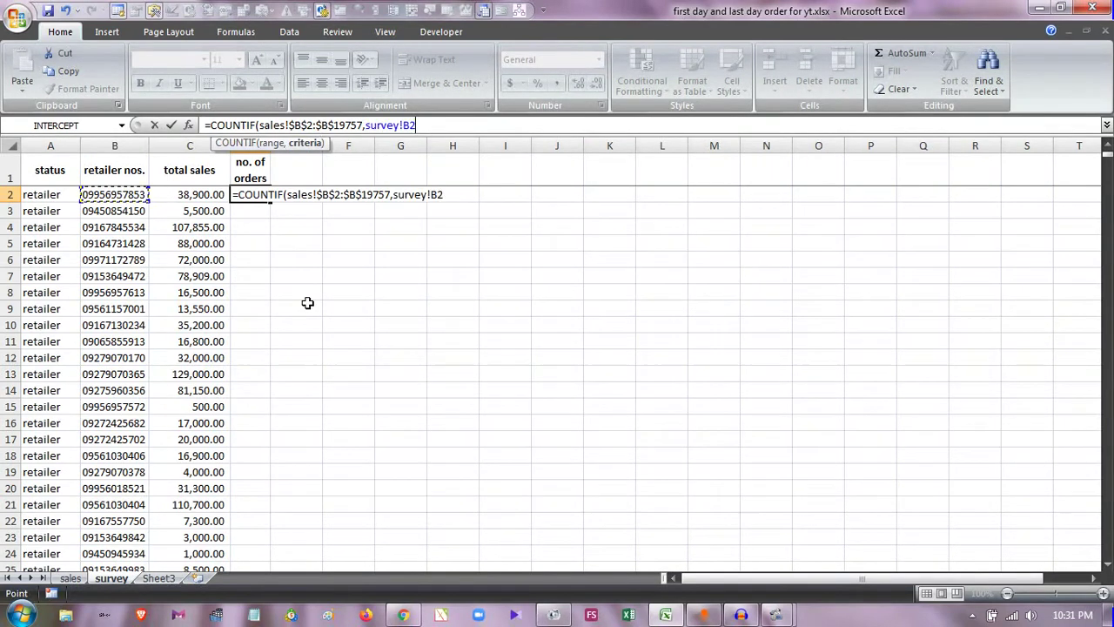
text())
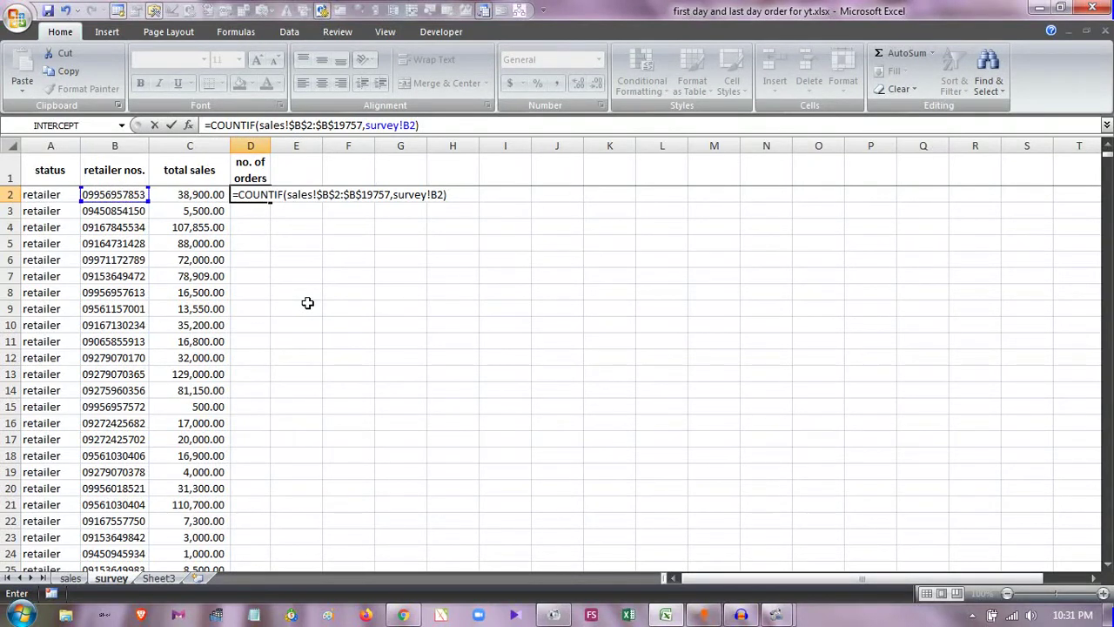
key(Return)
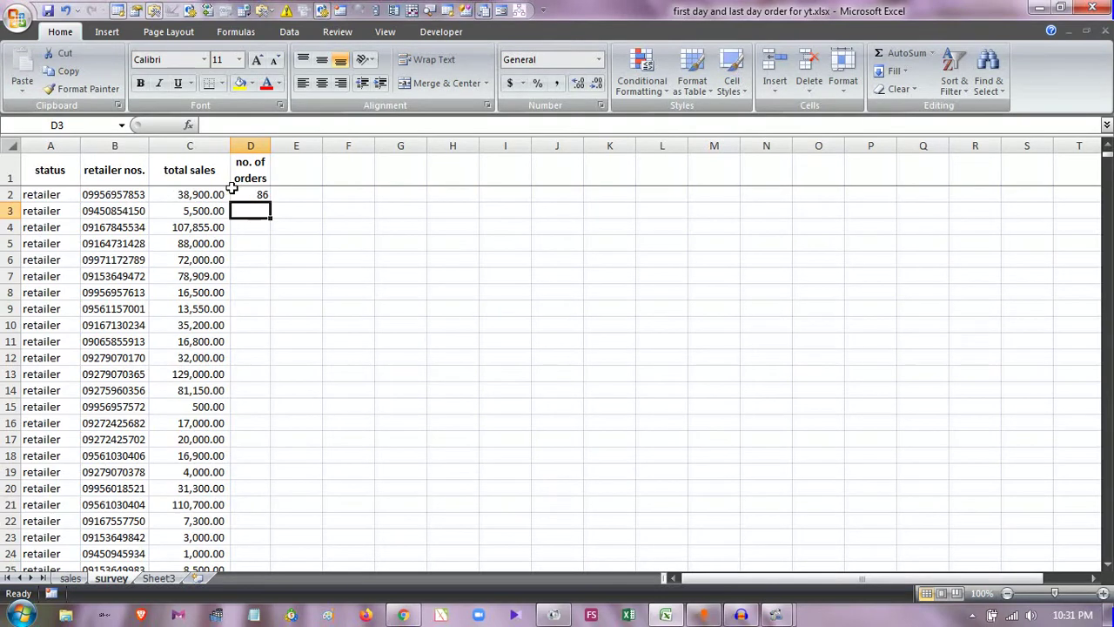
click(260, 192)
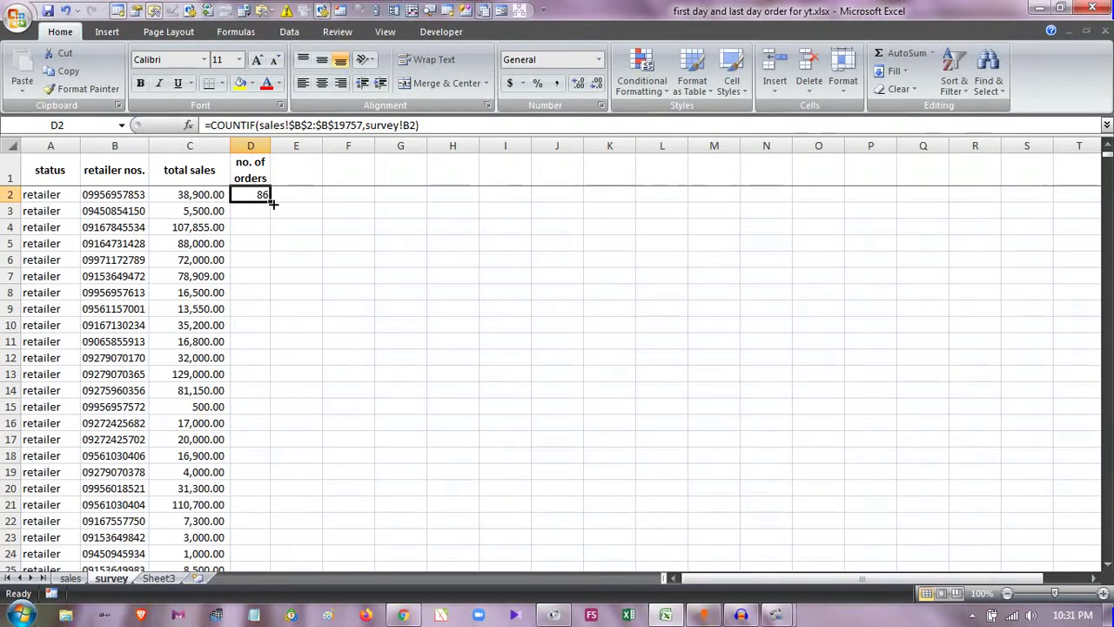
double_click(271, 202)
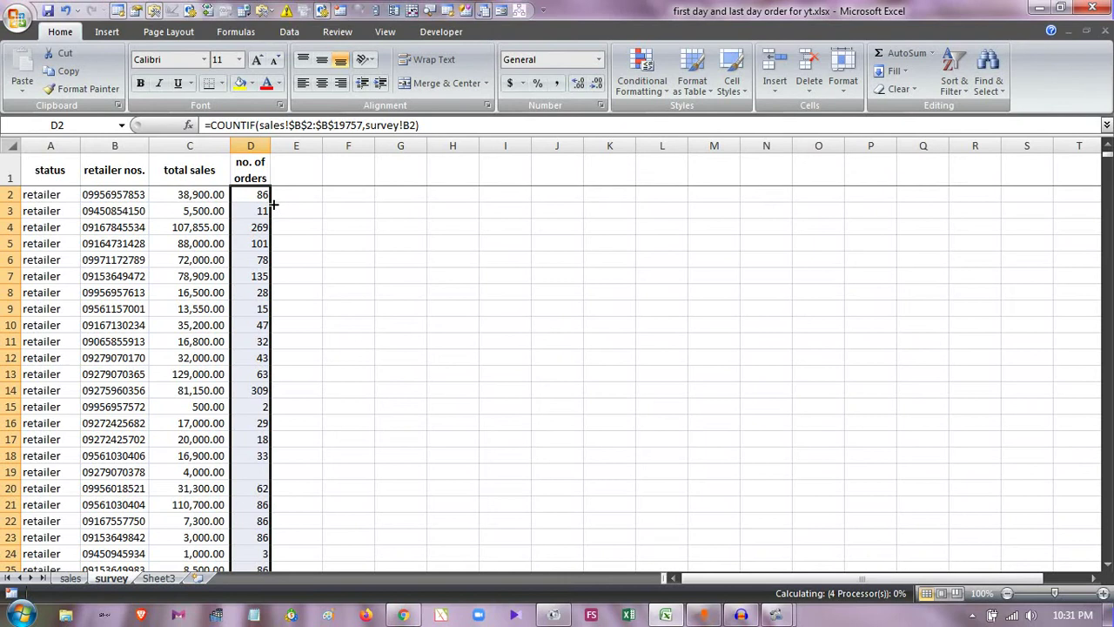
click(250, 263)
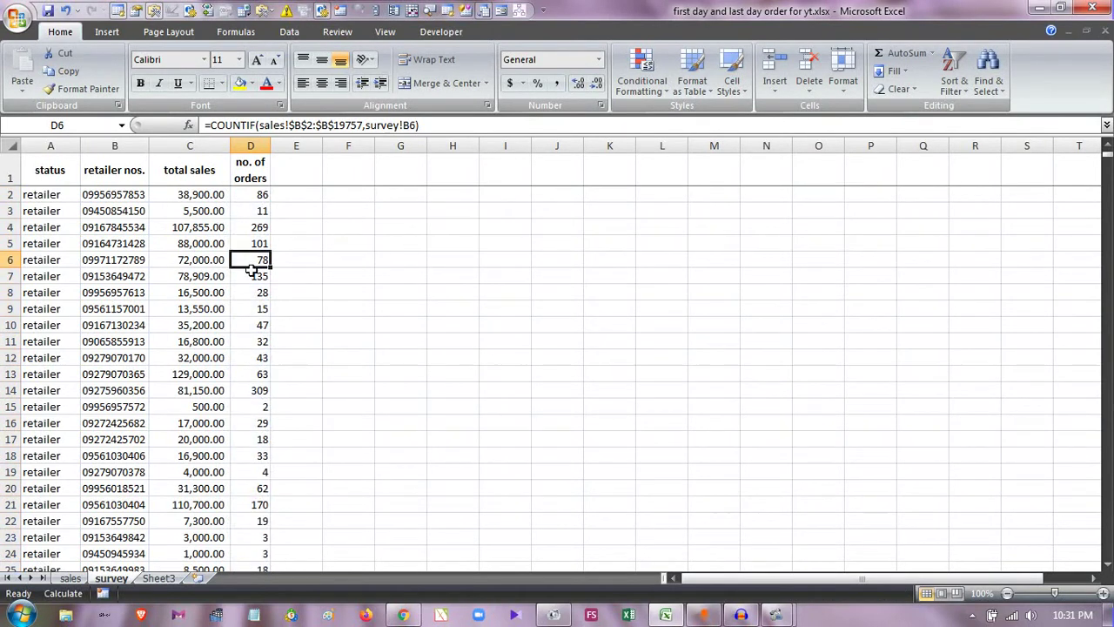
click(250, 294)
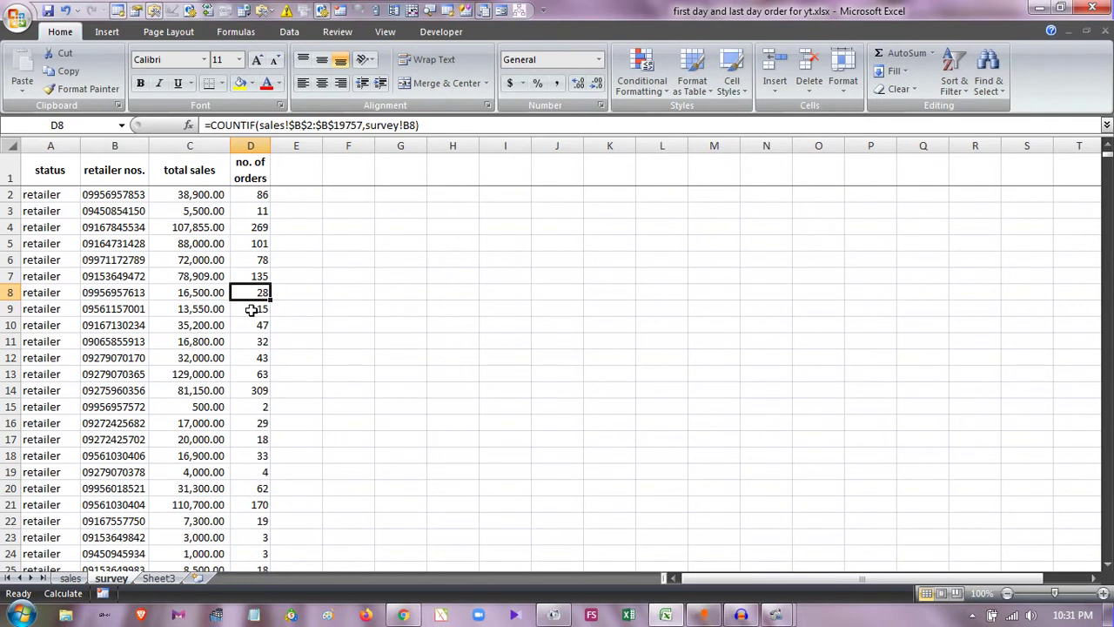
click(185, 194)
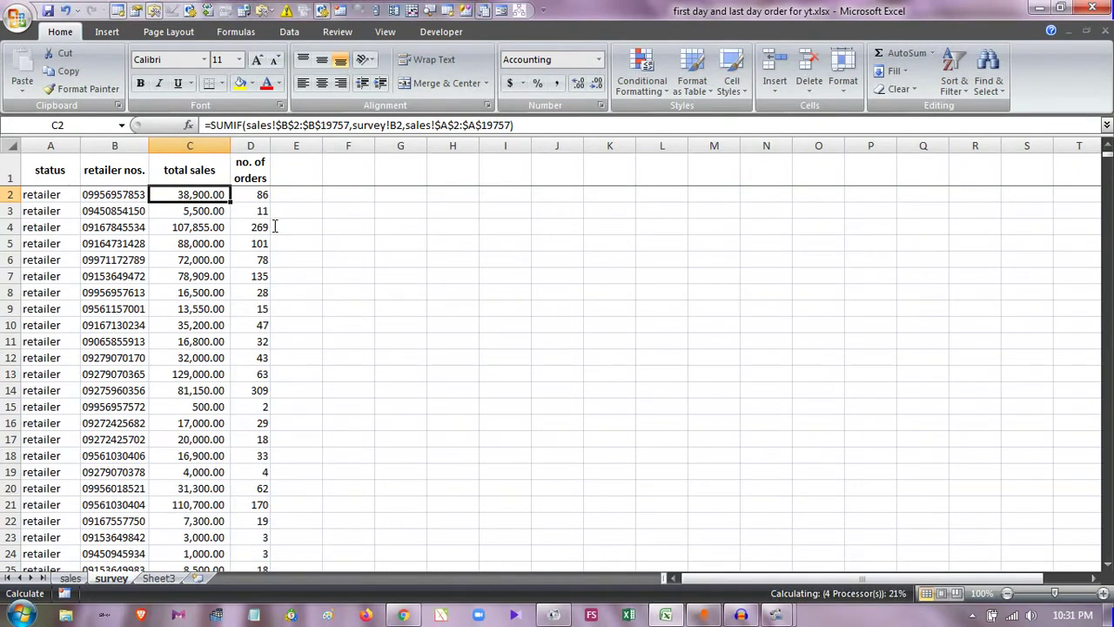
Paste the 'total sales' and 'no. of orders' headers from C1:D1 into F1:G1 as values only
key(Up)
key(shift+Right)
key(ctrl+c)
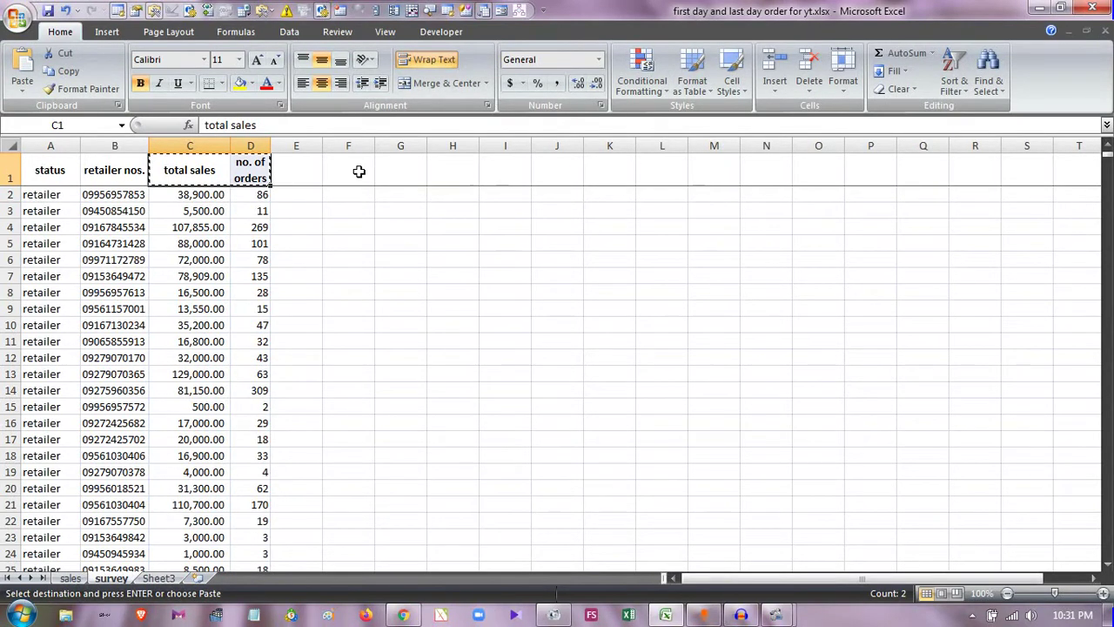
click(358, 171)
key(ctrl+alt+v)
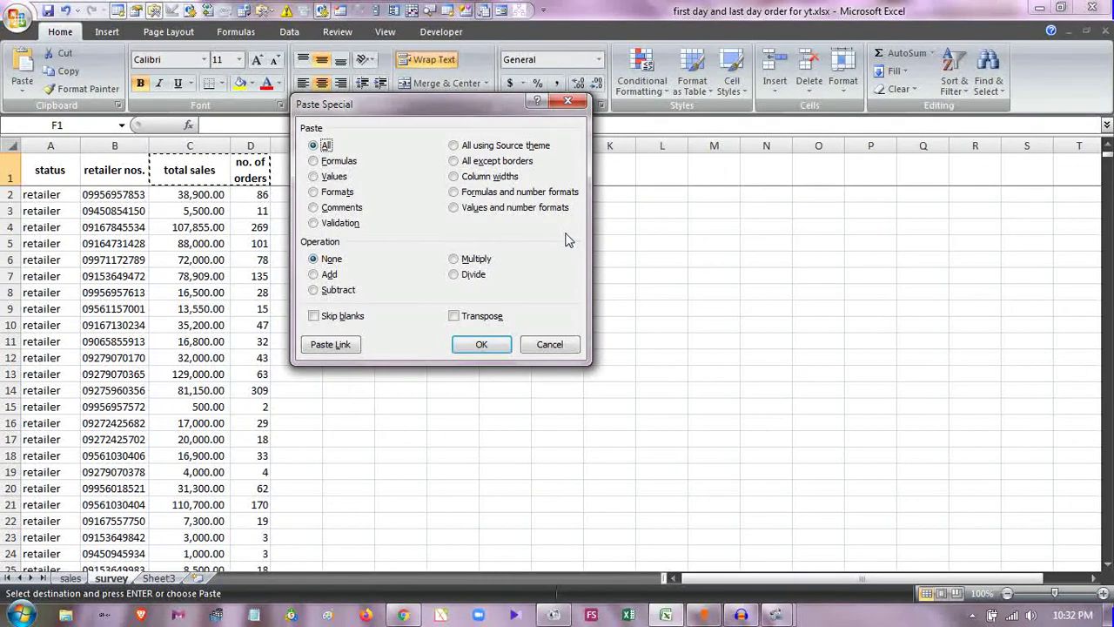
key(Escape)
right_click(376, 171)
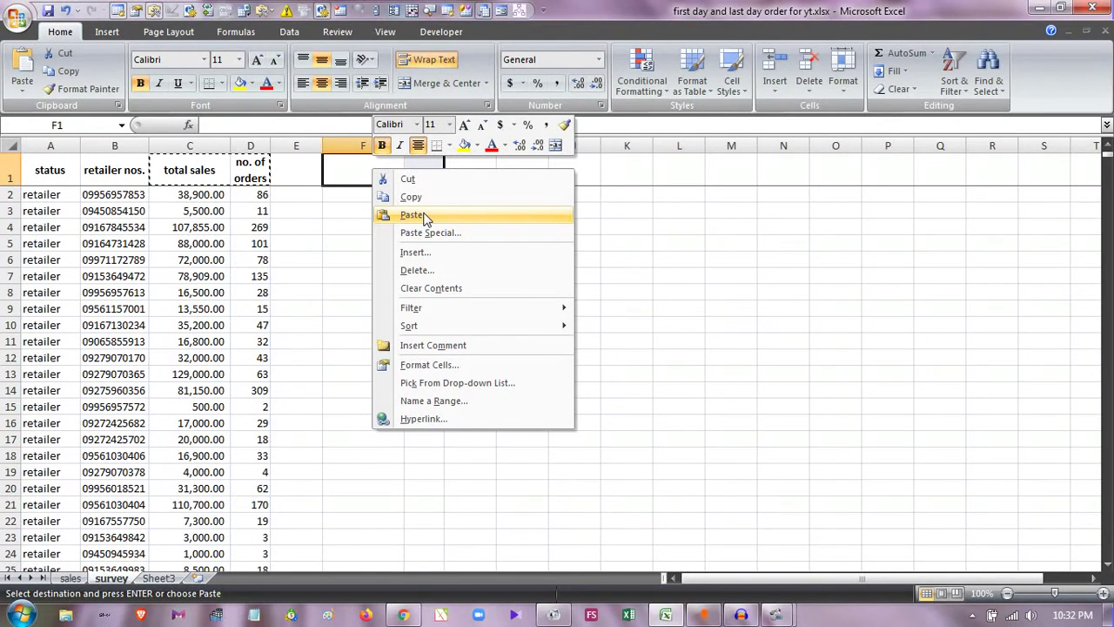
click(429, 233)
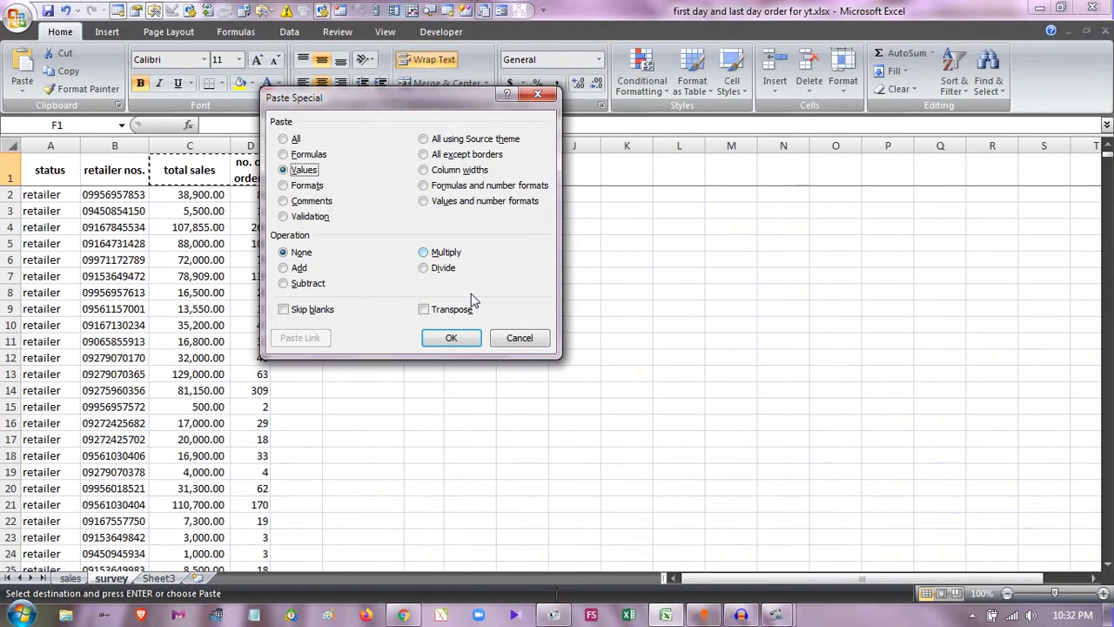
key(Return)
text(=S)
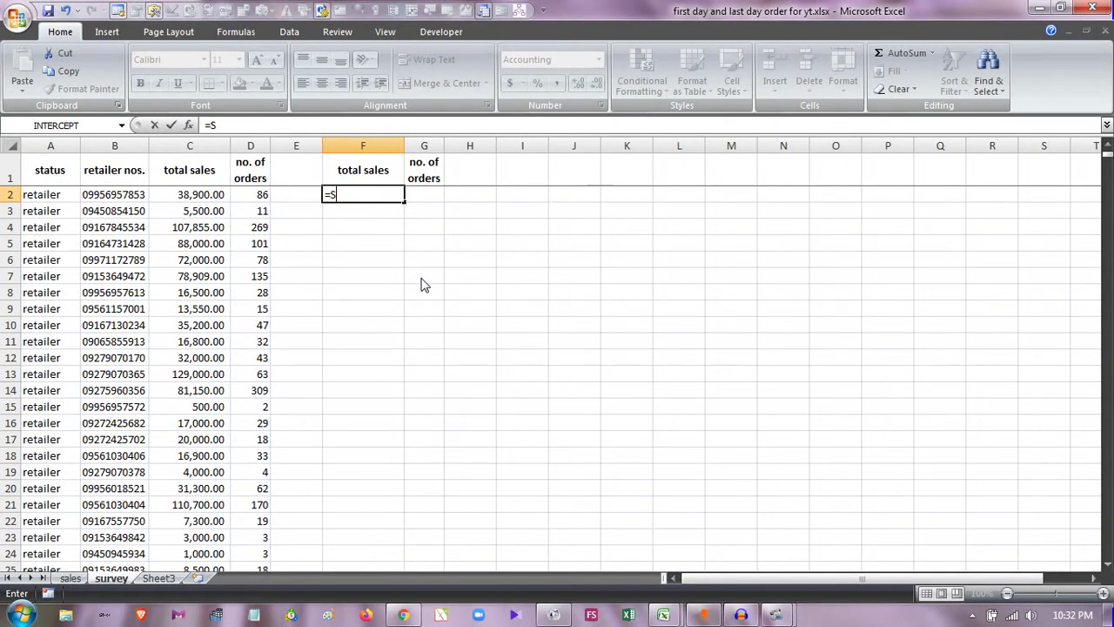
Start F2 as =SUMIFS( with the absolute sum range sales!$A$2:$A$19757
text(UMIFS()
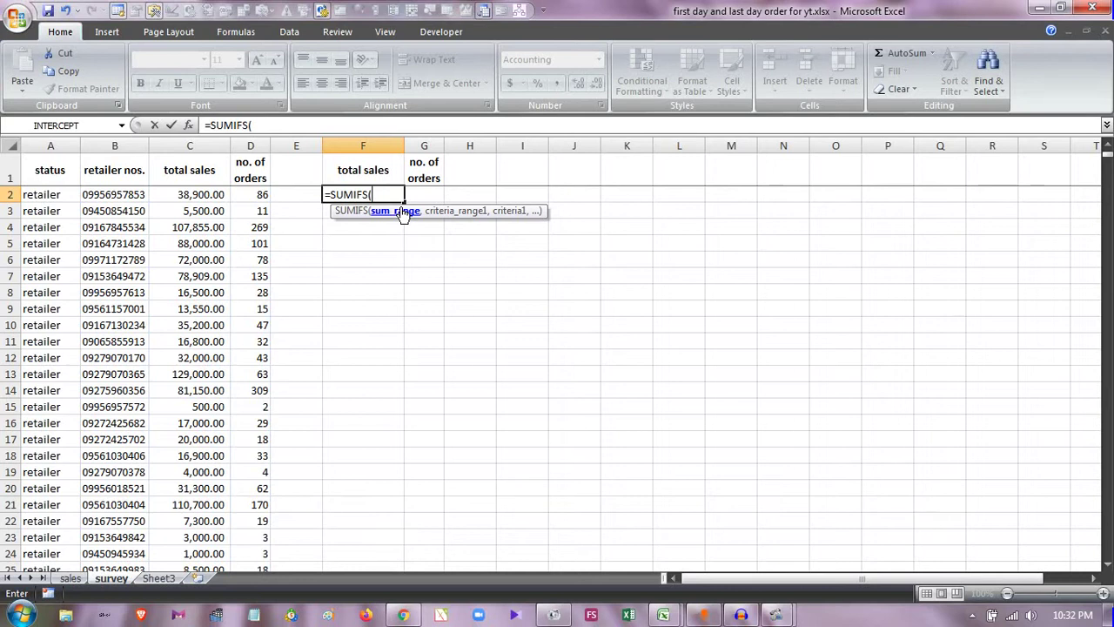
click(77, 578)
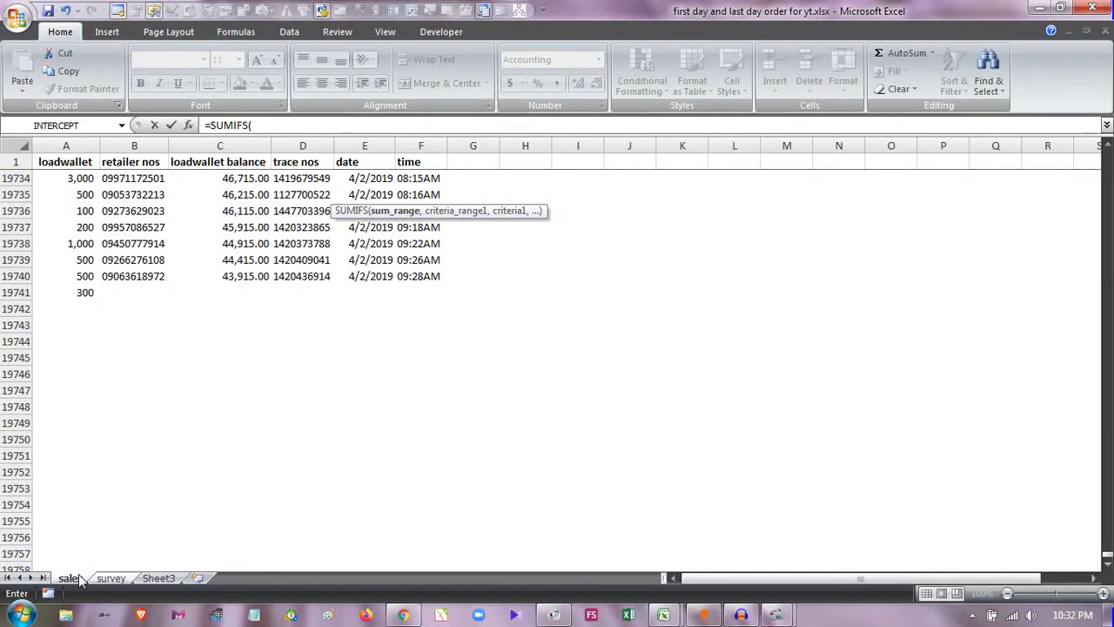
click(98, 162)
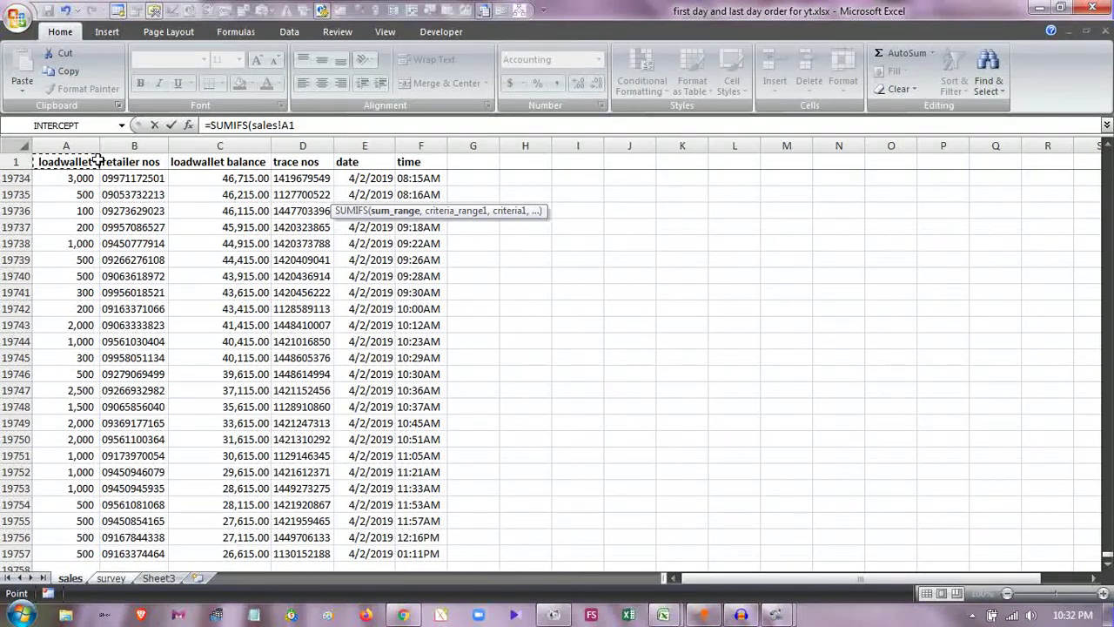
key(Down)
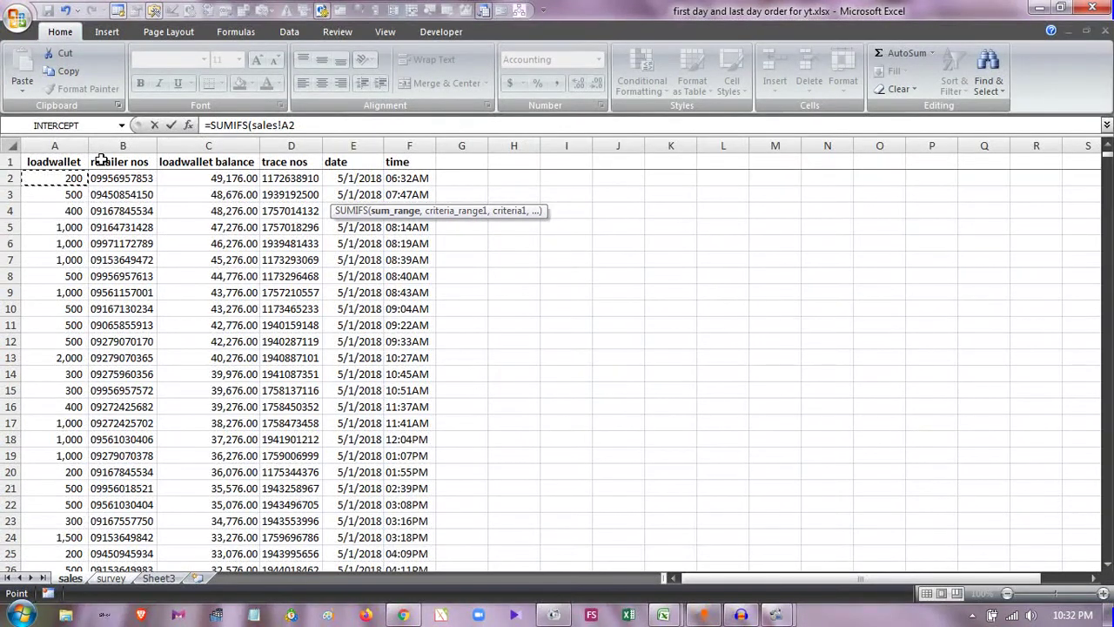
key(ctrl+shift+Down)
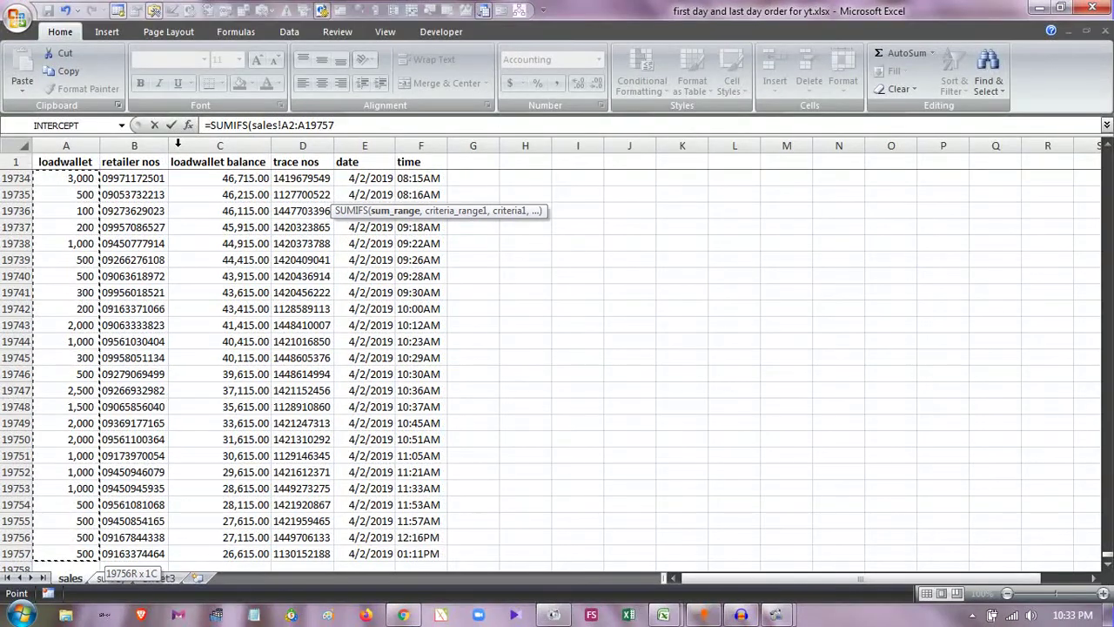
drag(265, 124, 309, 124)
key(F4)
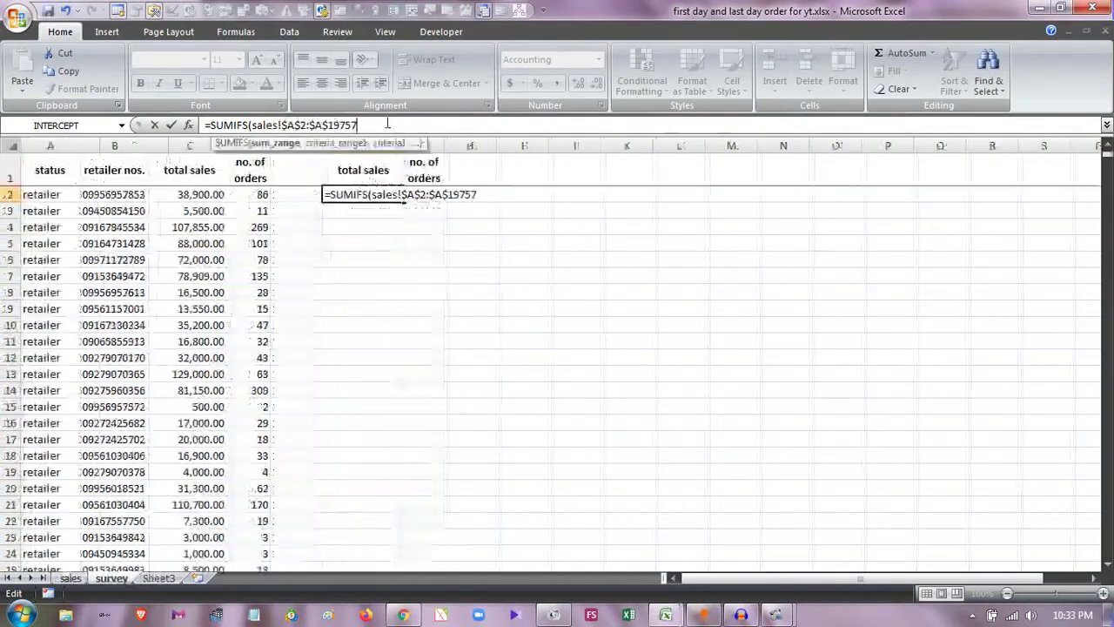
Add the absolute criteria range sales!$B$2:$B$19757 to the SUMIFS
text(,)
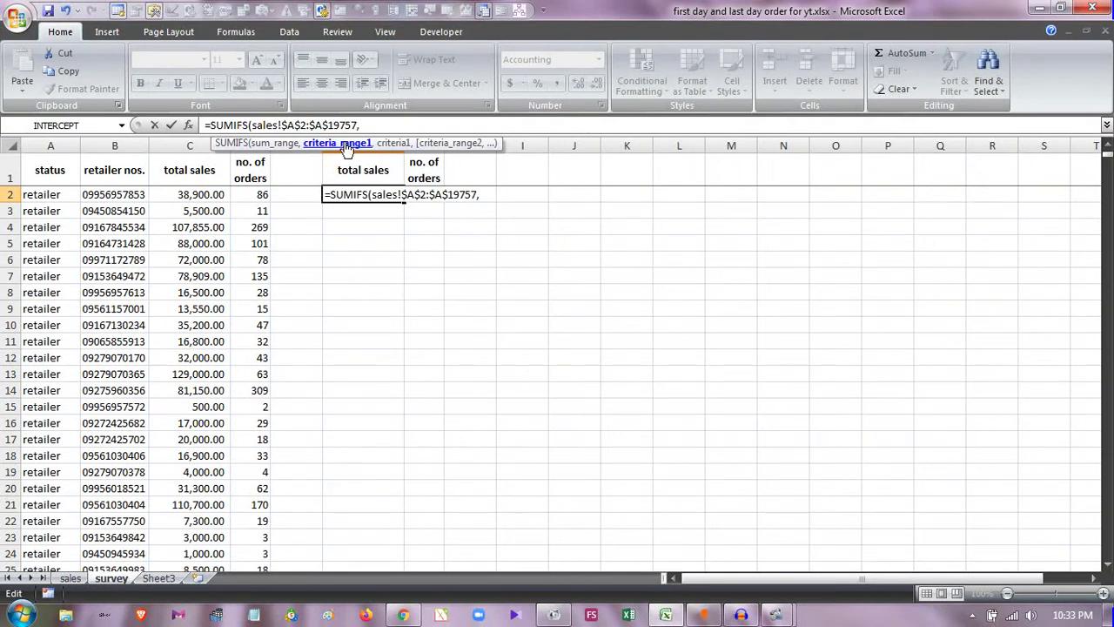
click(71, 578)
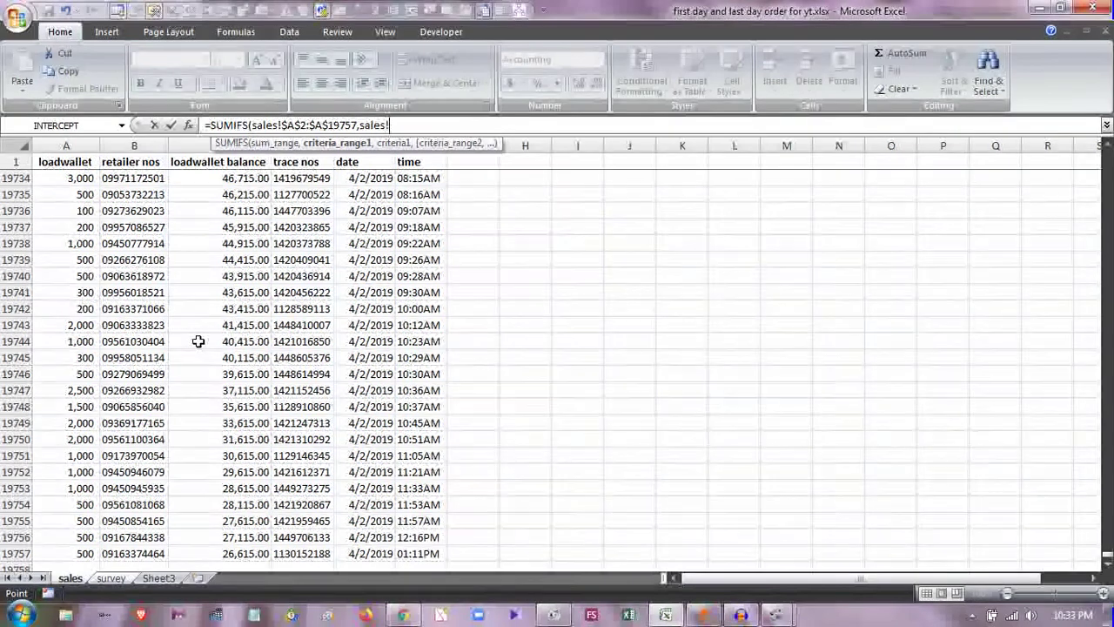
click(137, 162)
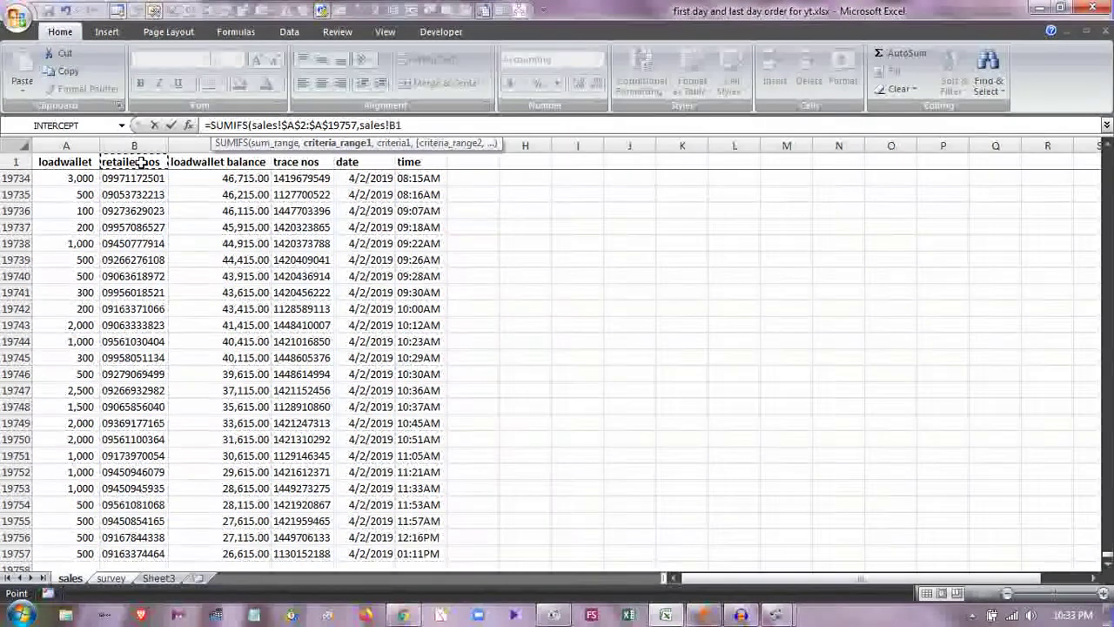
key(Down)
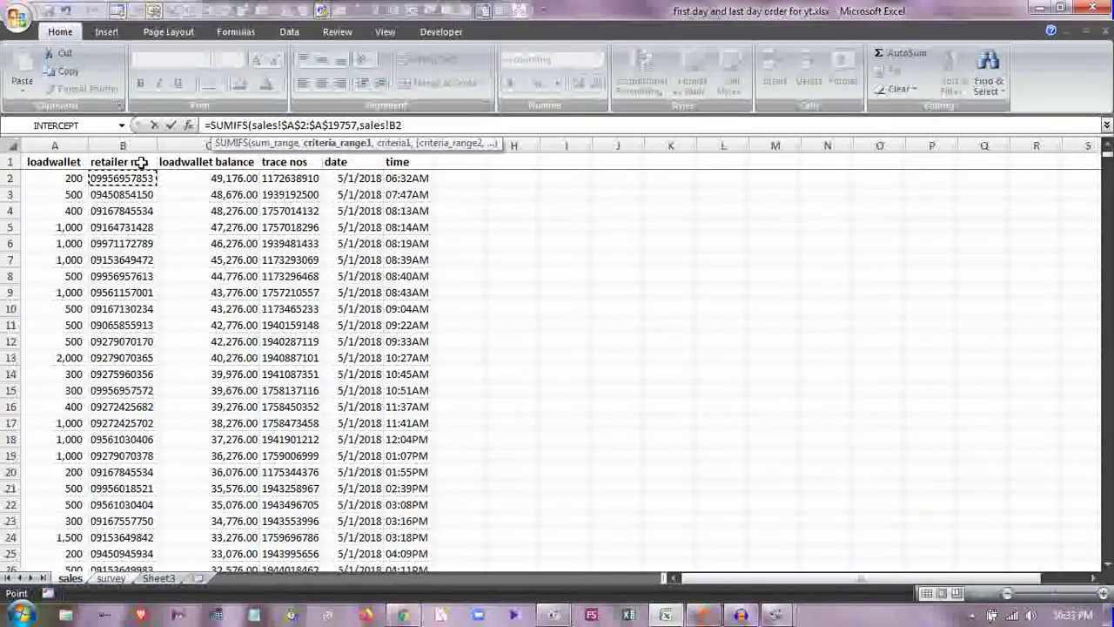
key(ctrl+shift+Down)
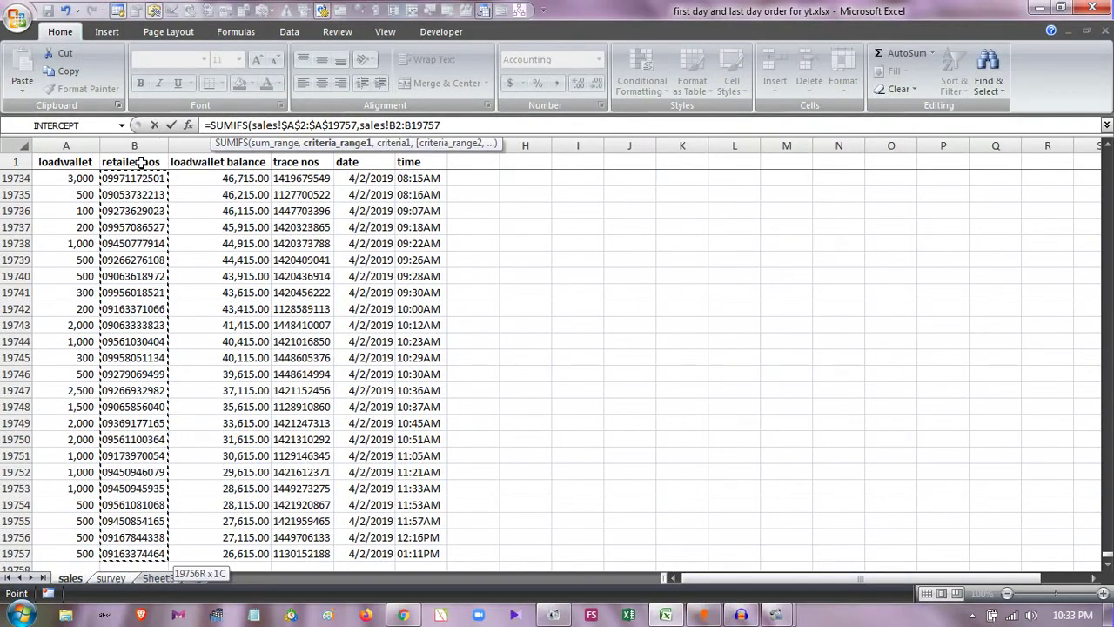
drag(418, 124, 376, 124)
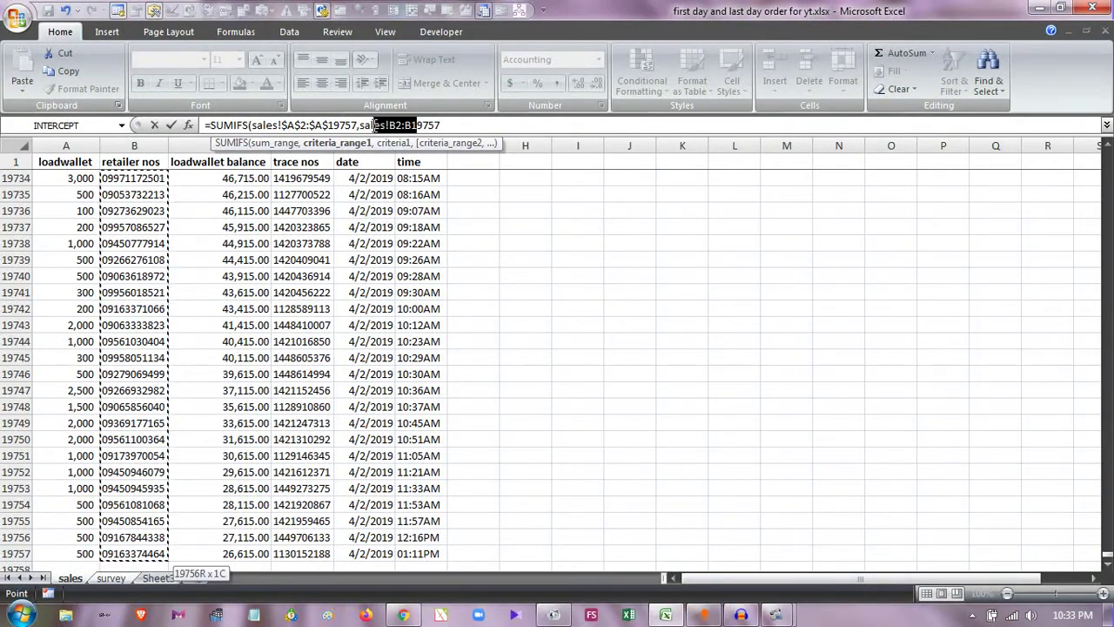
key(F4)
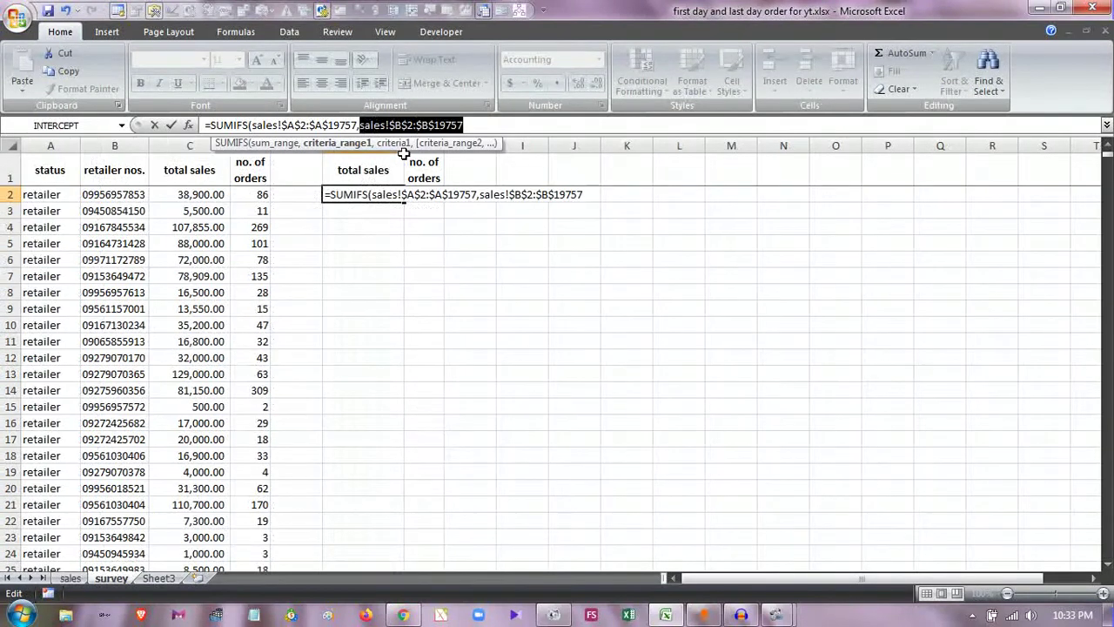
Add survey cell B2 as the criterion and close the SUMIFS formula
click(471, 124)
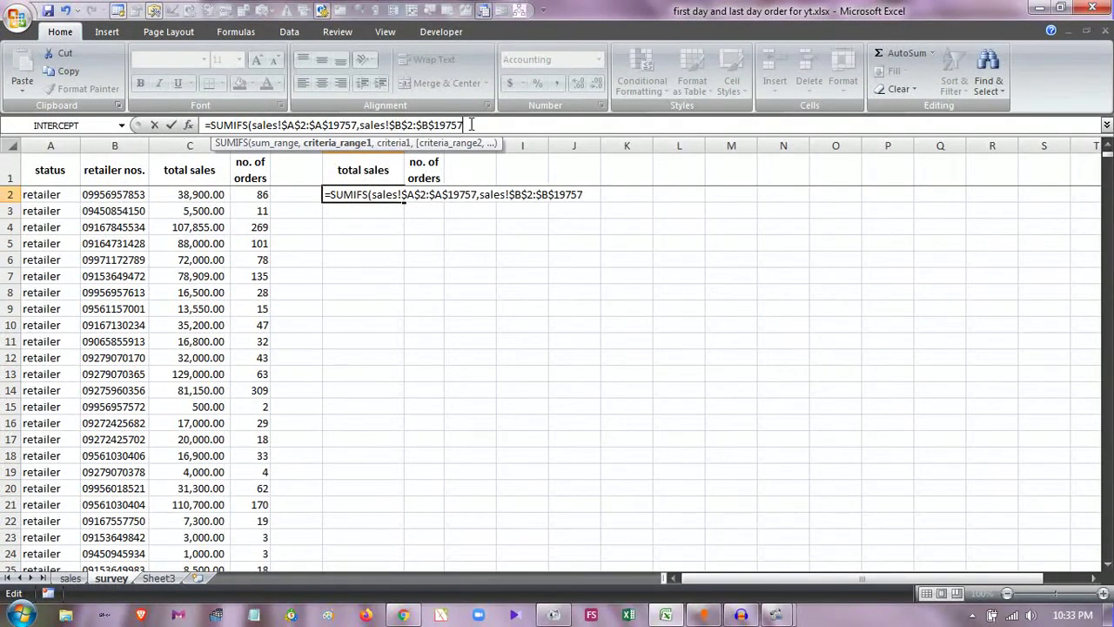
text(,)
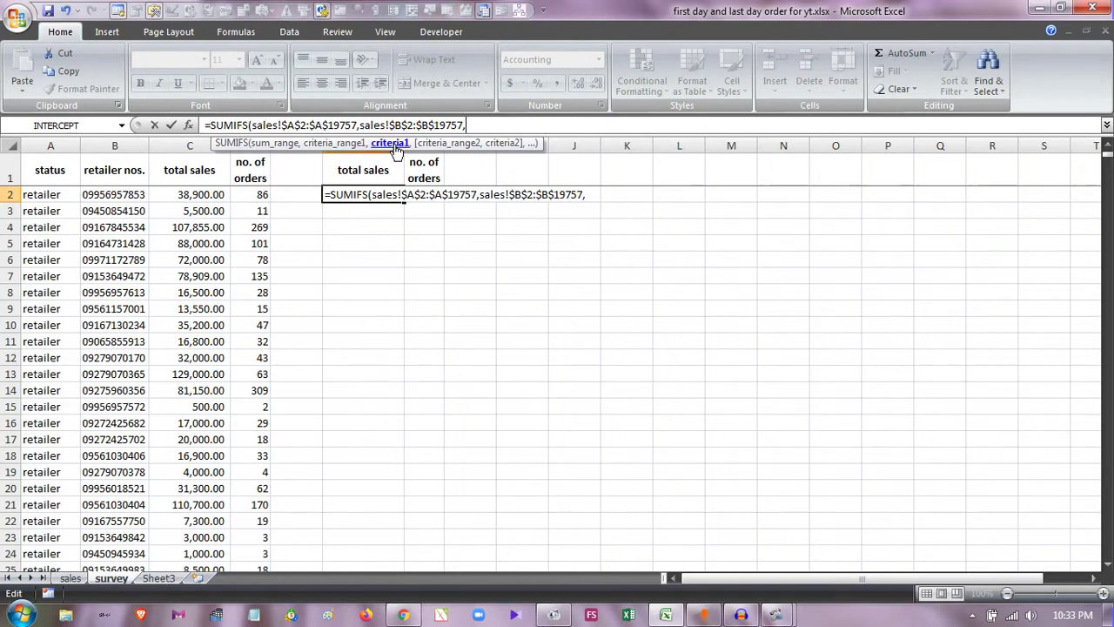
click(119, 195)
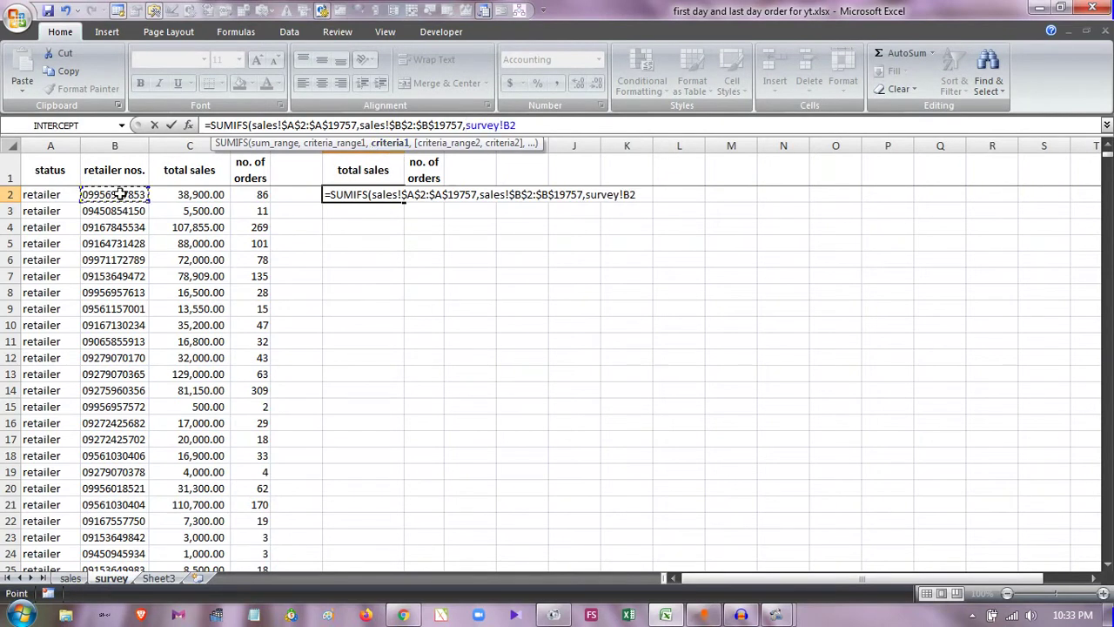
text())
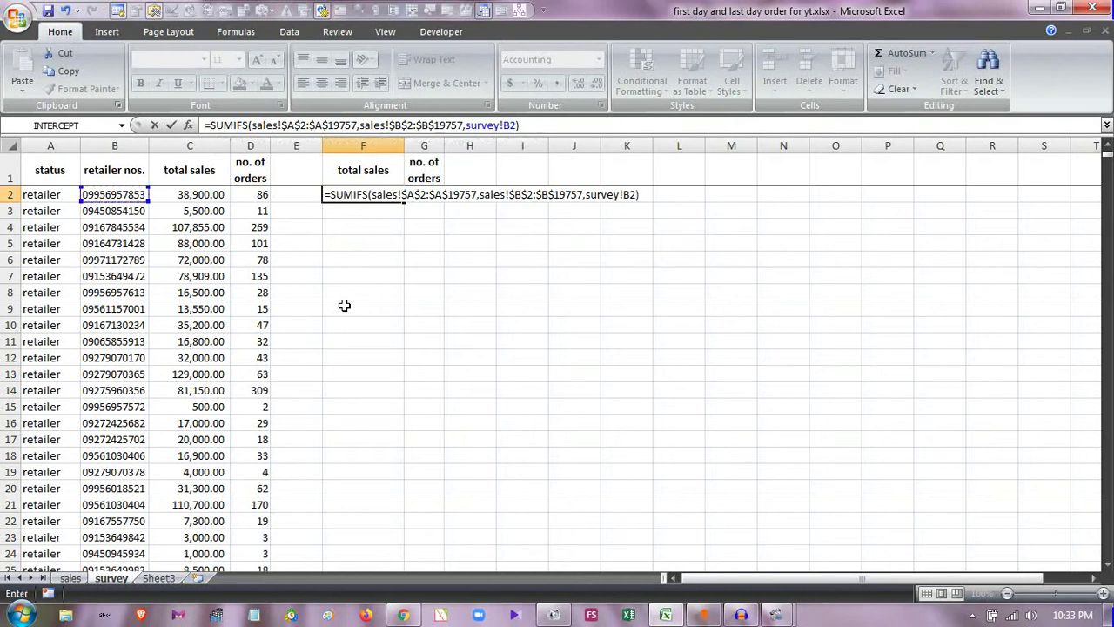
key(Return)
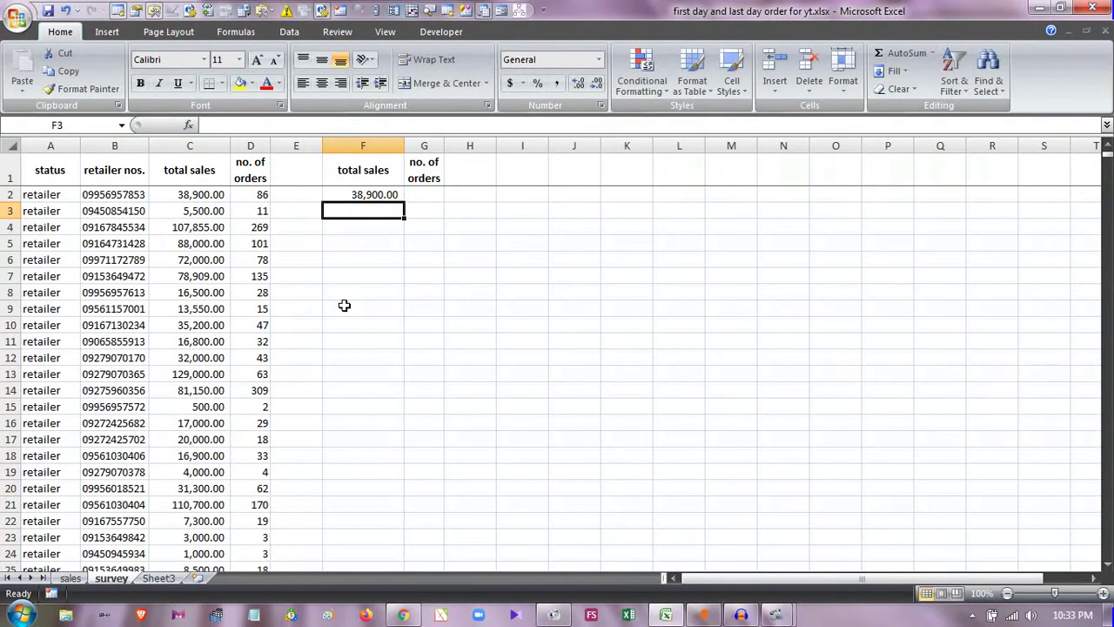
Compare F2 with C2's SUMIF and delete the stray apostrophe before sales! so F2 shows 38,900.00
click(184, 191)
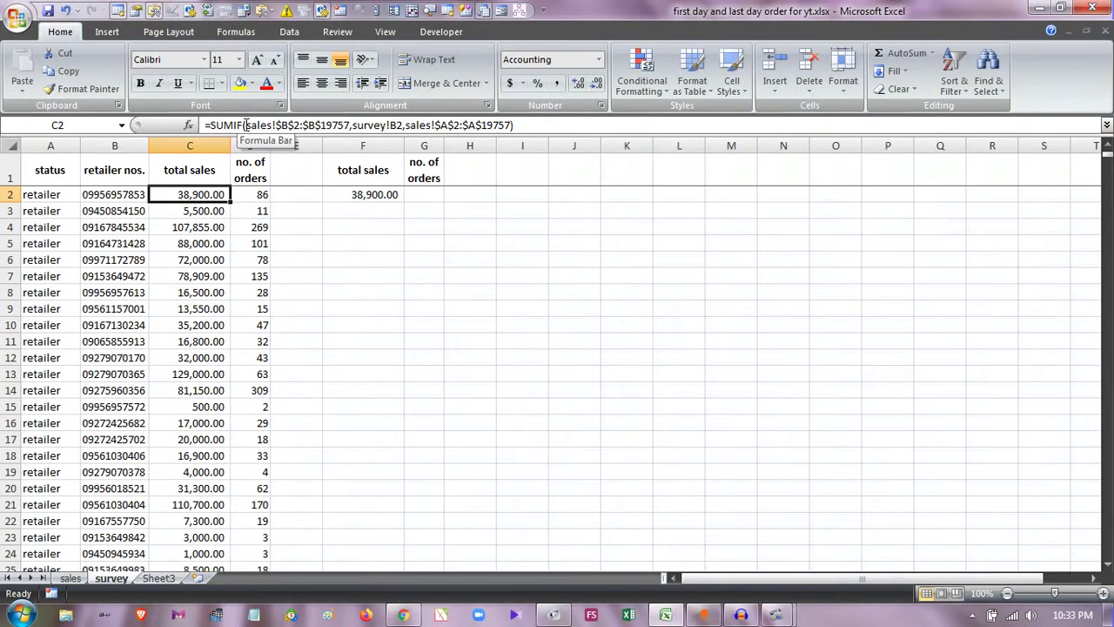
click(246, 124)
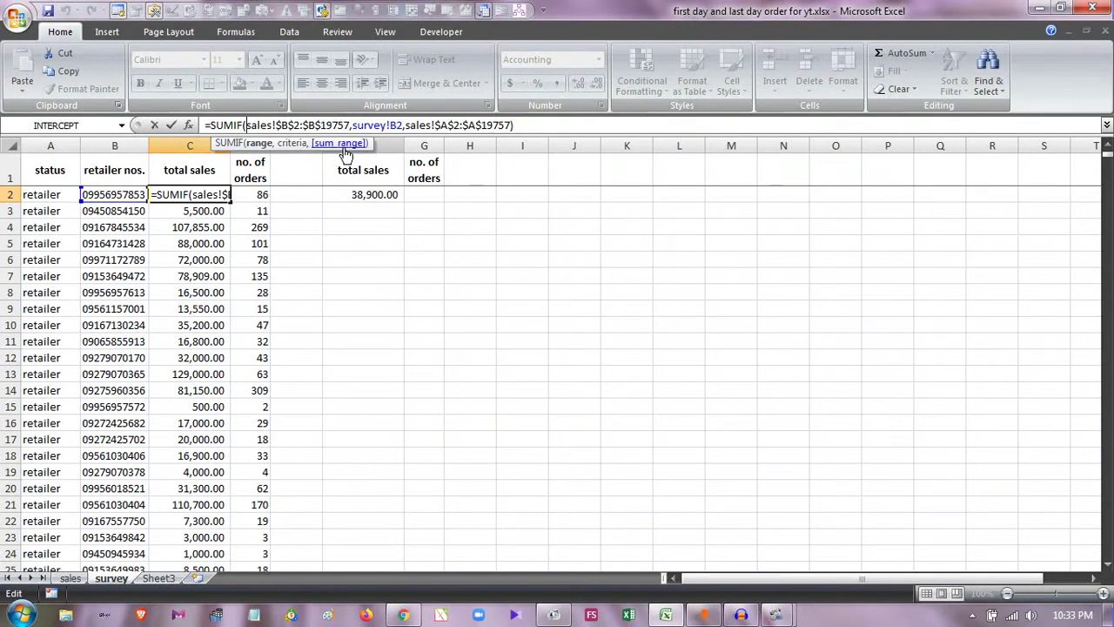
key(Escape)
click(329, 190)
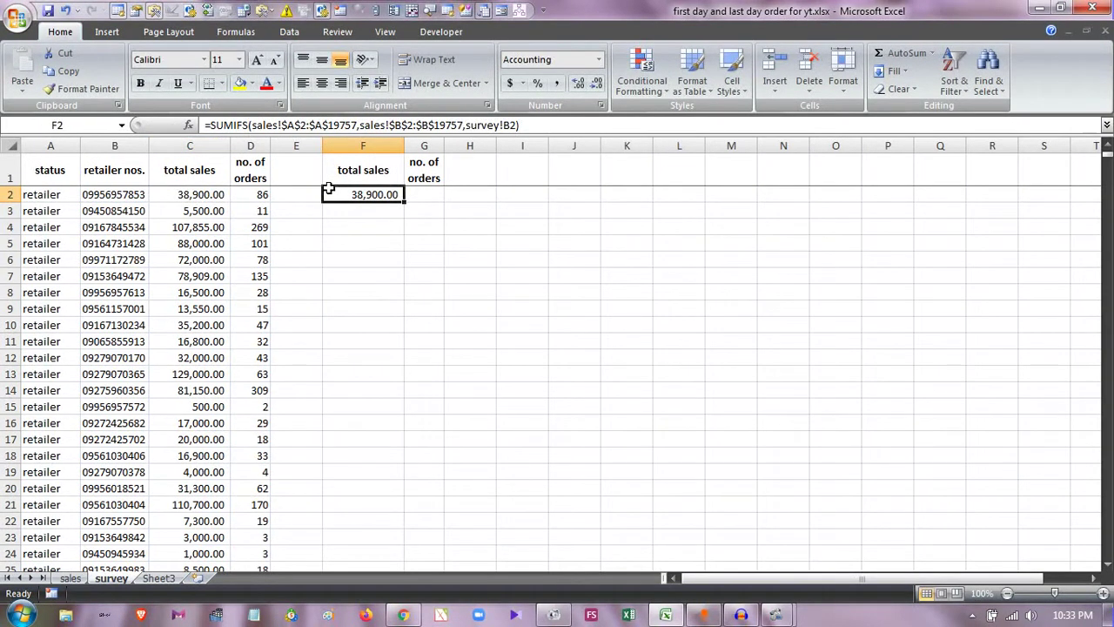
click(254, 125)
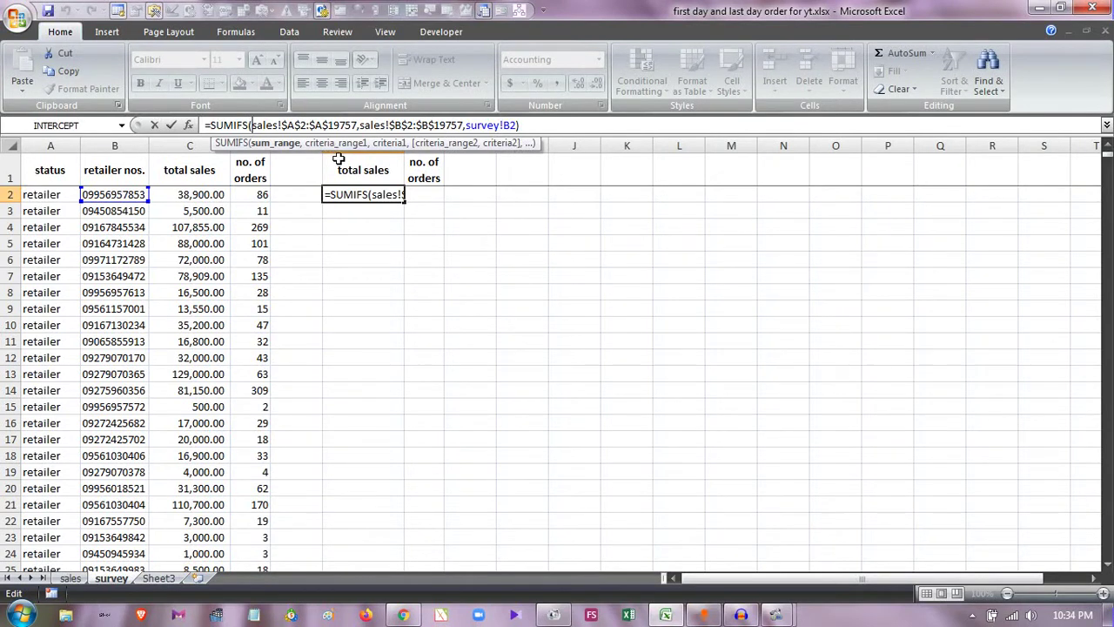
text(')
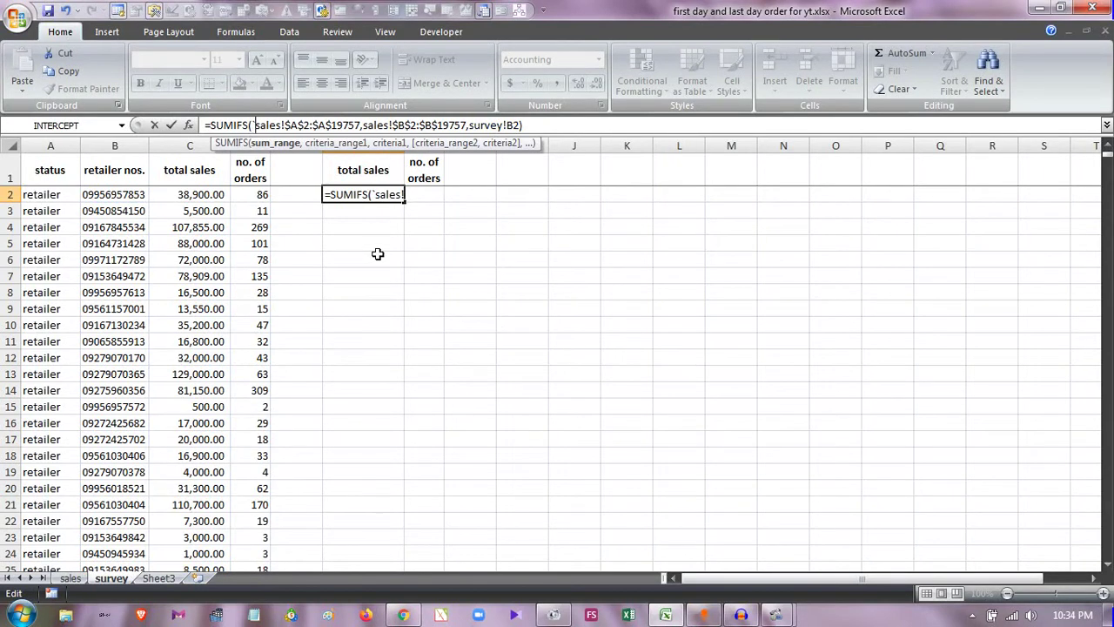
key(BackSpace)
key(ctrl+Return)
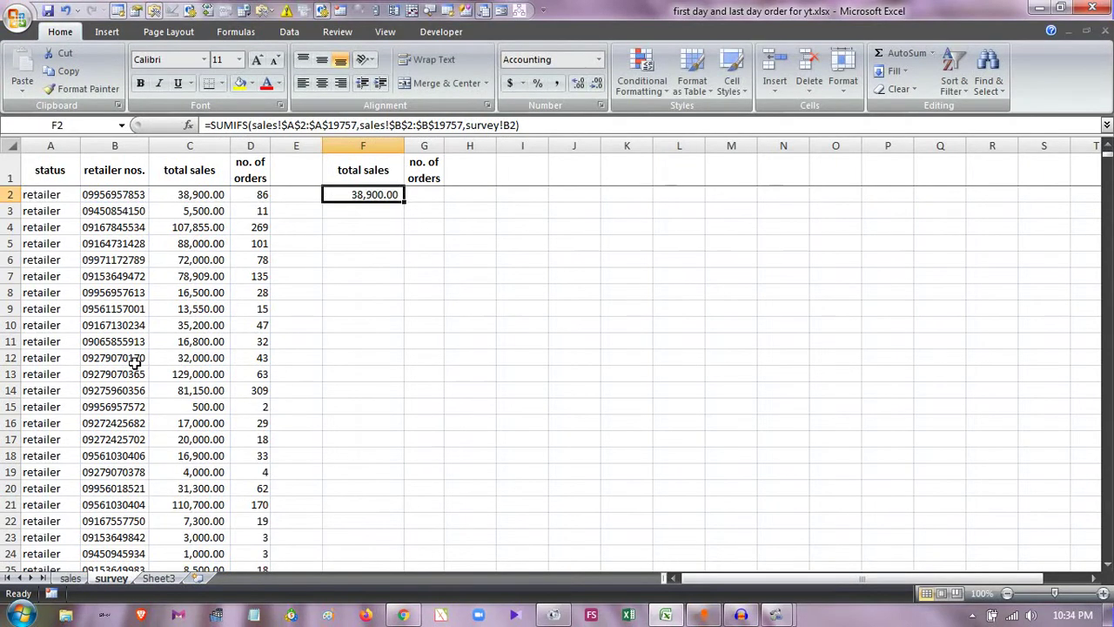
scroll(104, 389, down, 7)
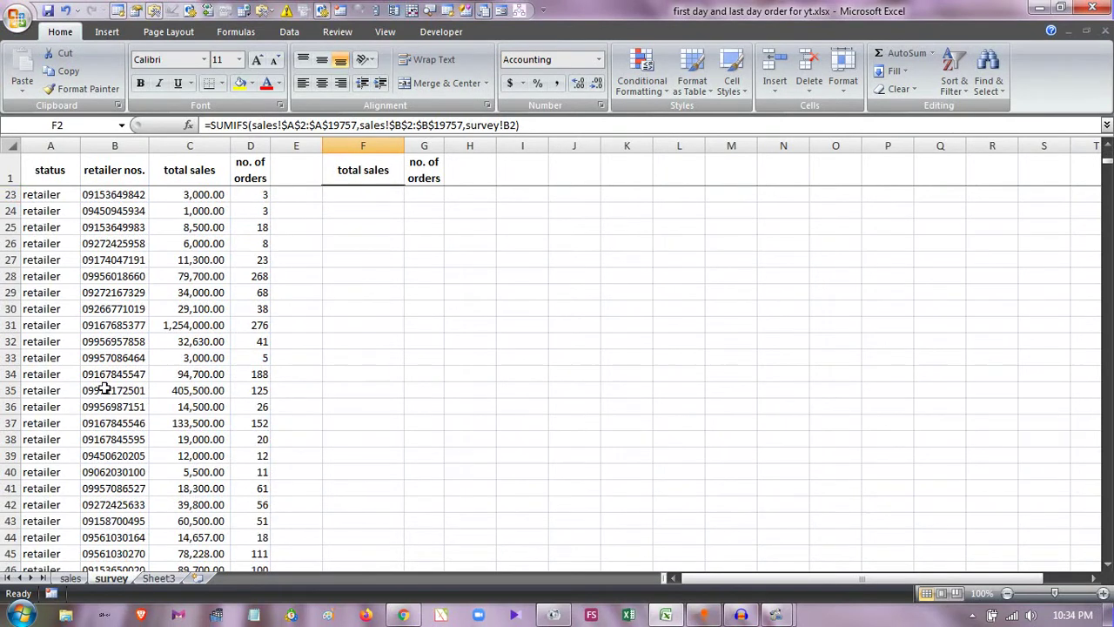
scroll(104, 389, down, 10)
click(70, 324)
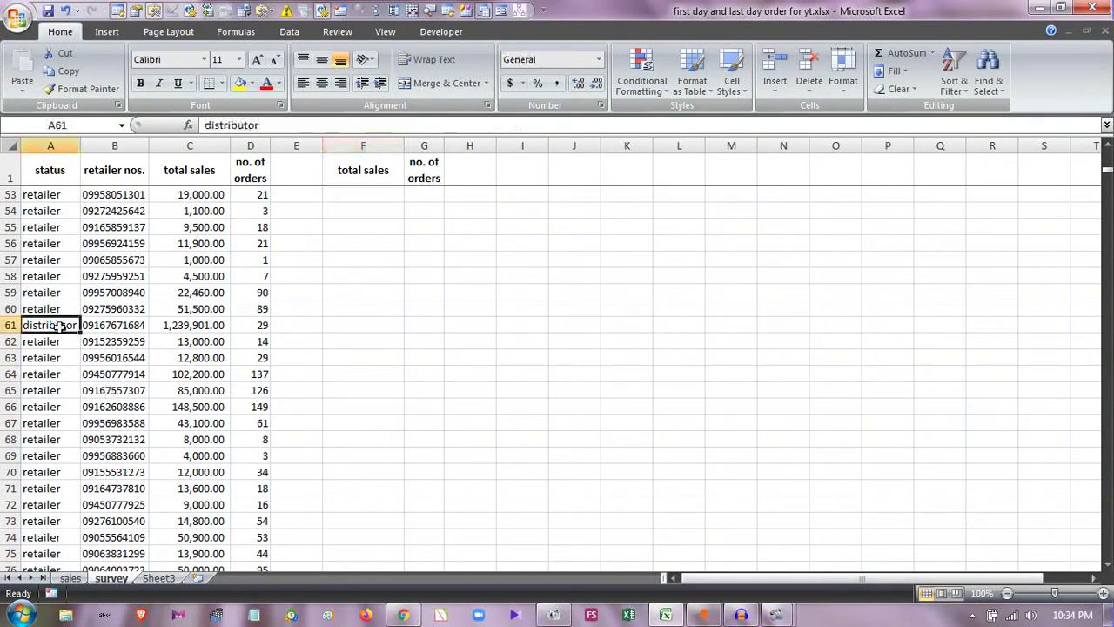
click(124, 324)
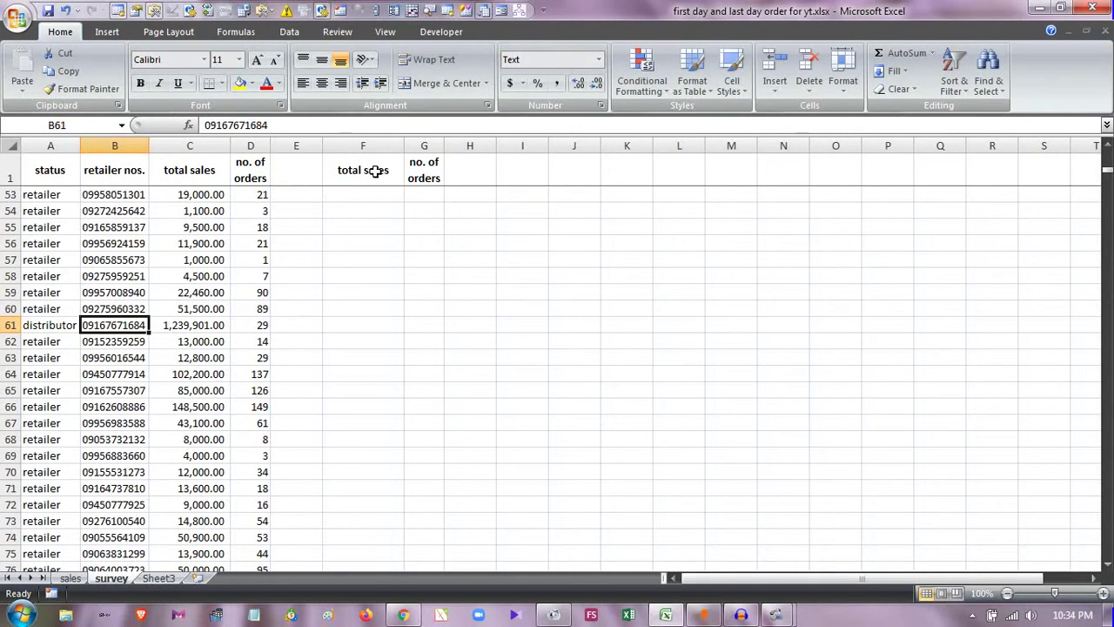
click(47, 326)
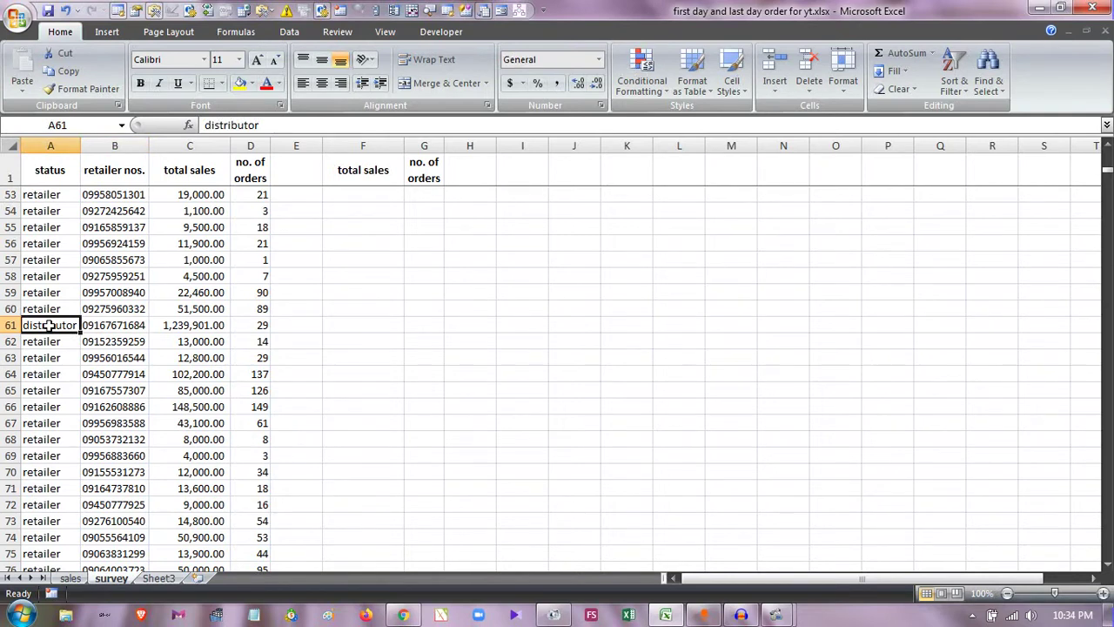
click(115, 326)
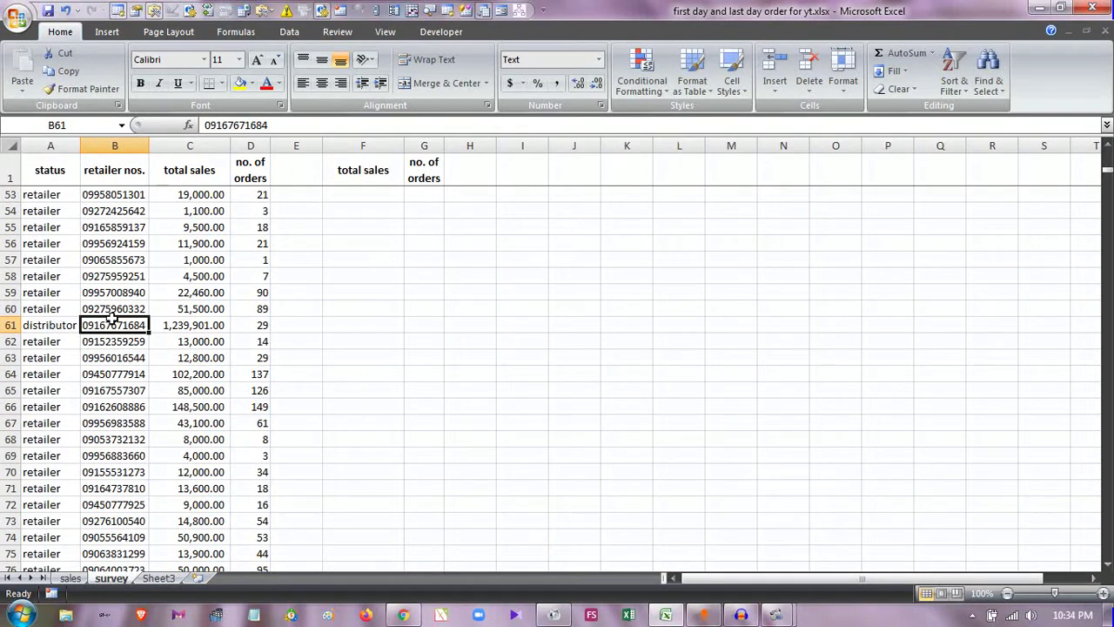
click(383, 197)
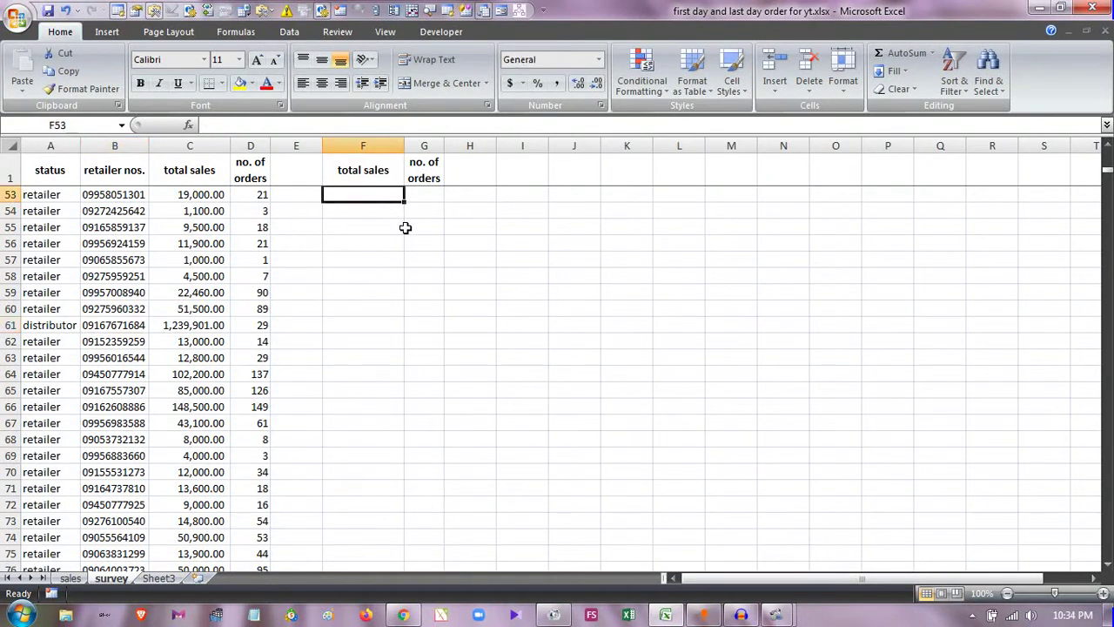
click(366, 170)
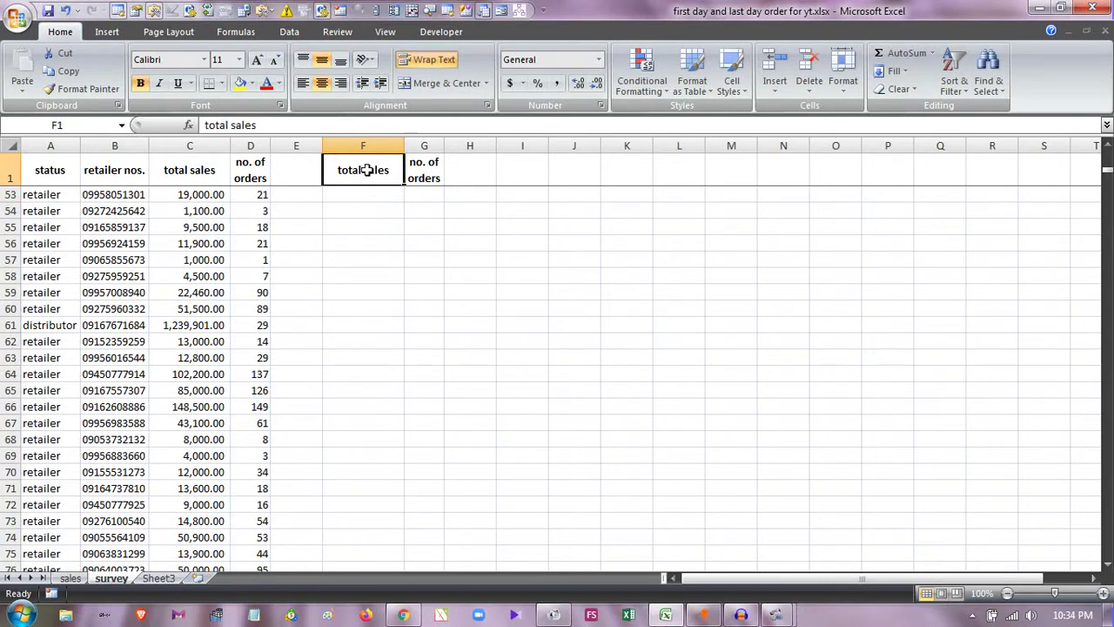
key(Down)
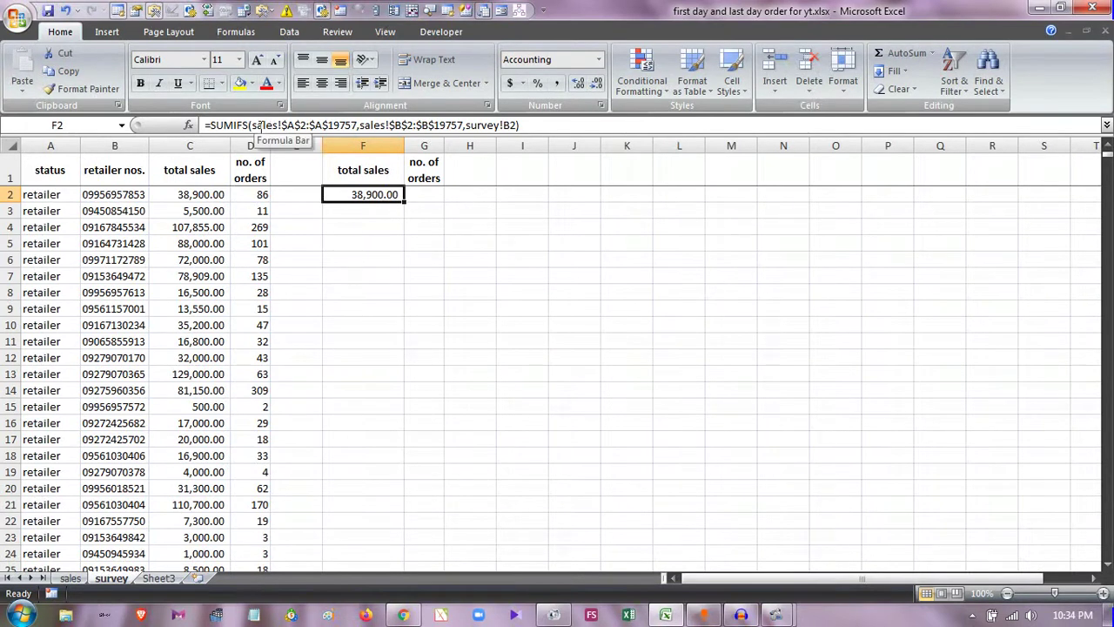
click(252, 124)
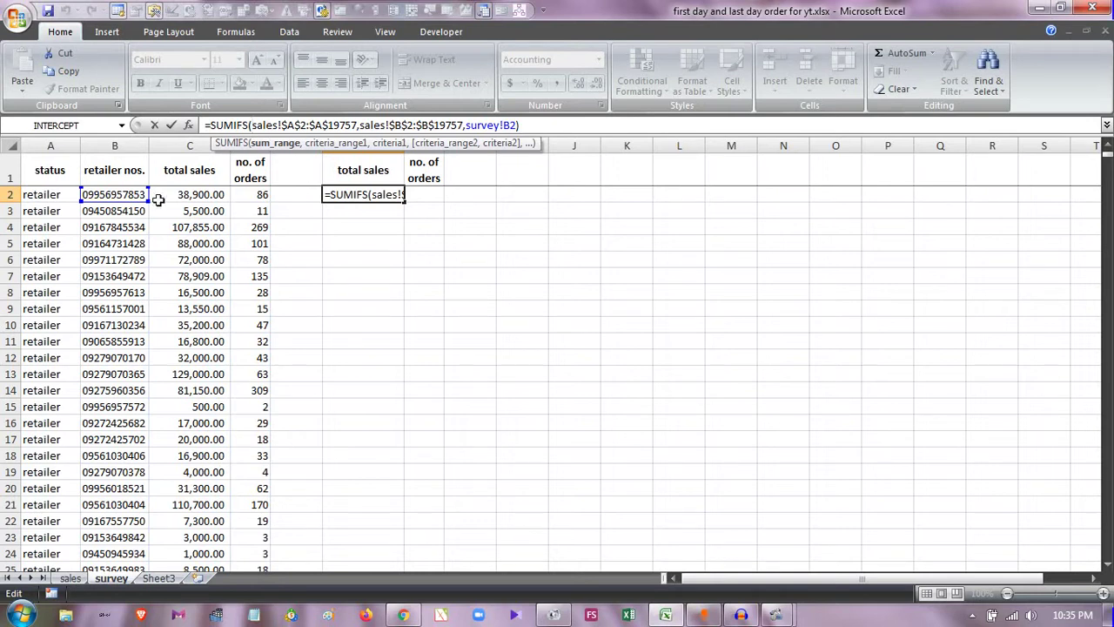
click(102, 190)
key(ctrl+Return)
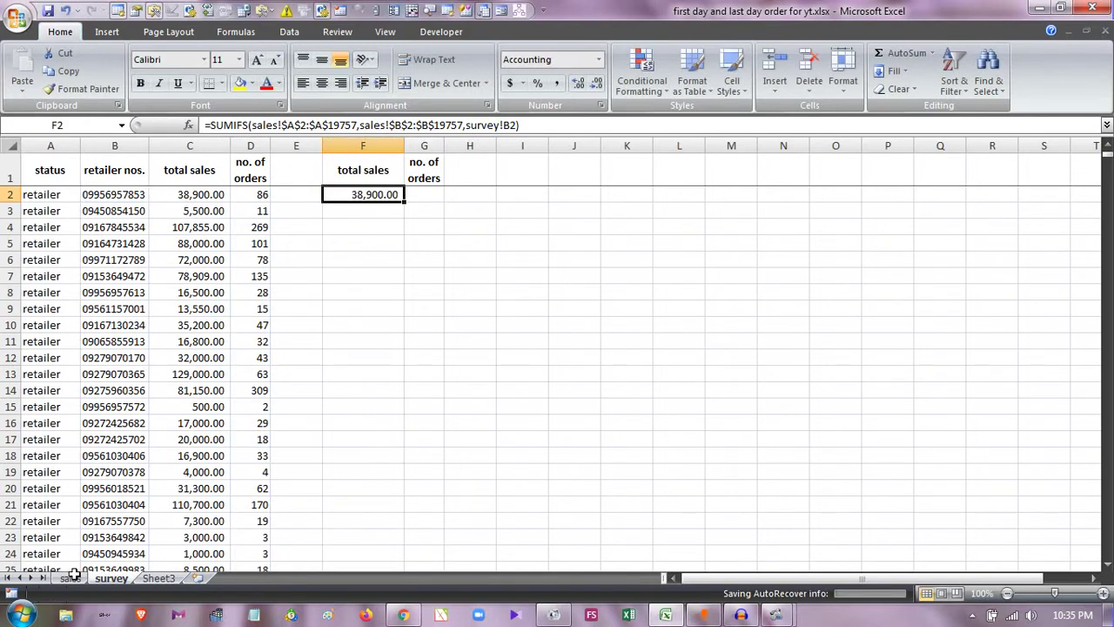
click(71, 579)
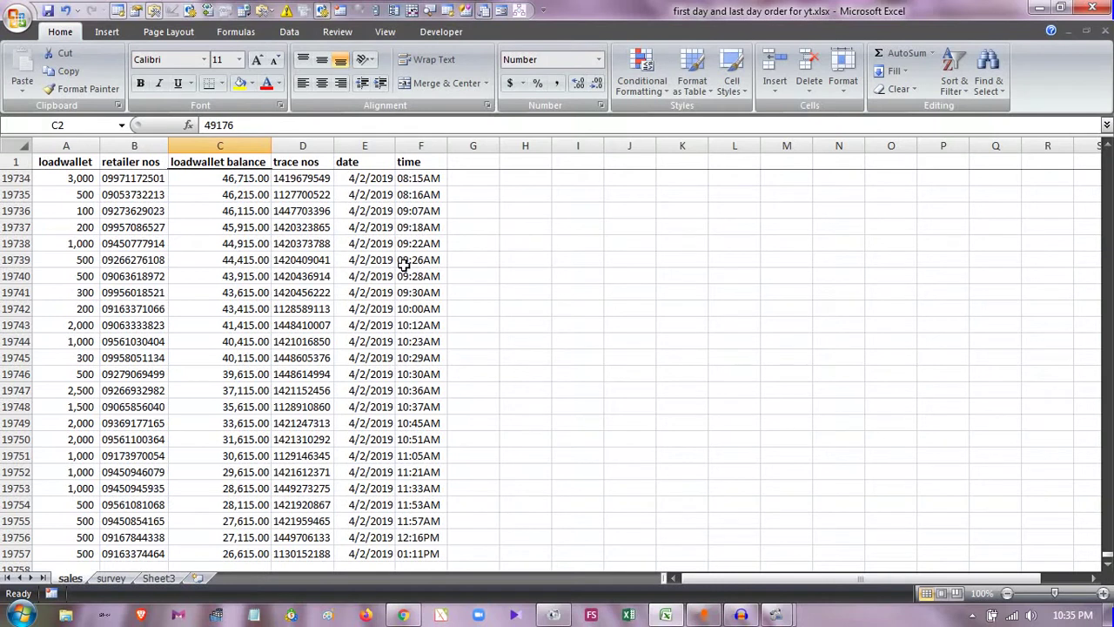
click(113, 578)
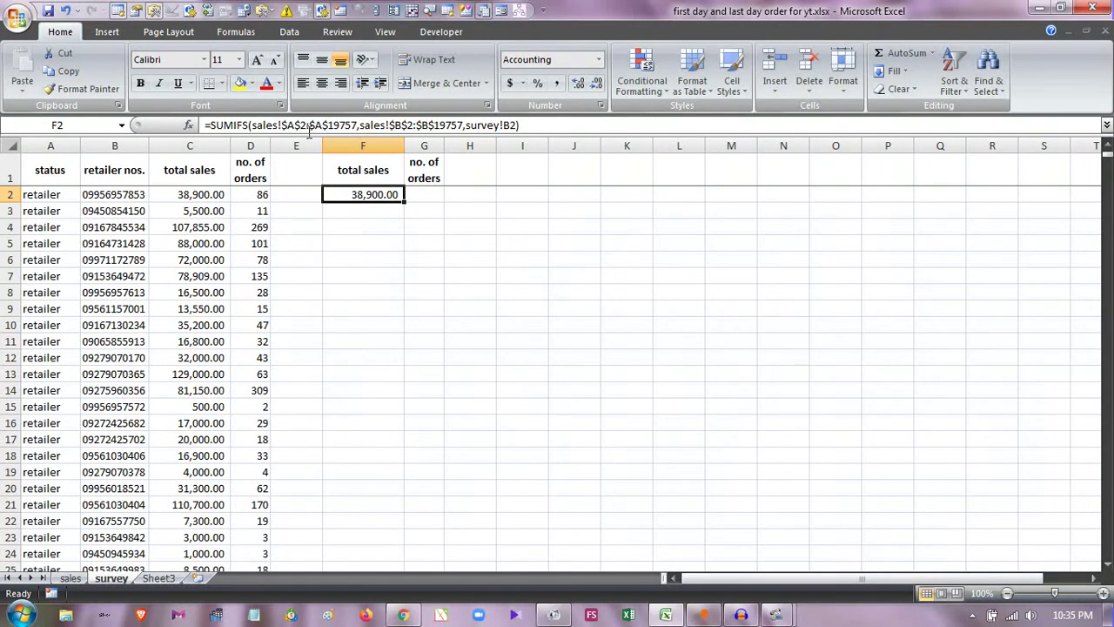
Start G2 as COUNTIFS with the absolute range sales!$B$2:$B$19757
click(423, 194)
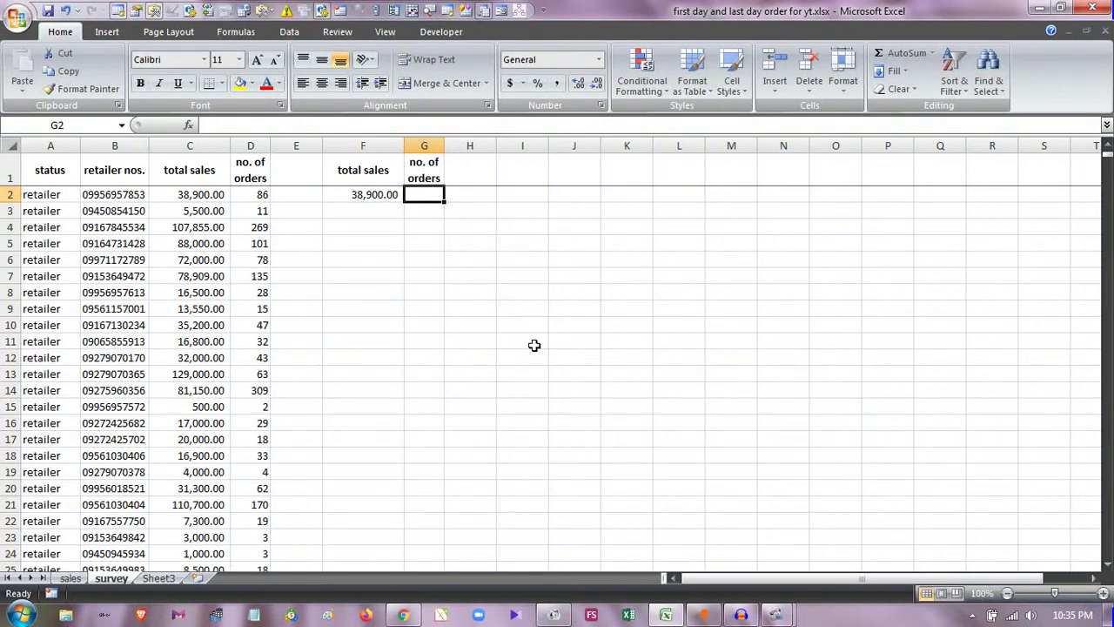
text(=COUN)
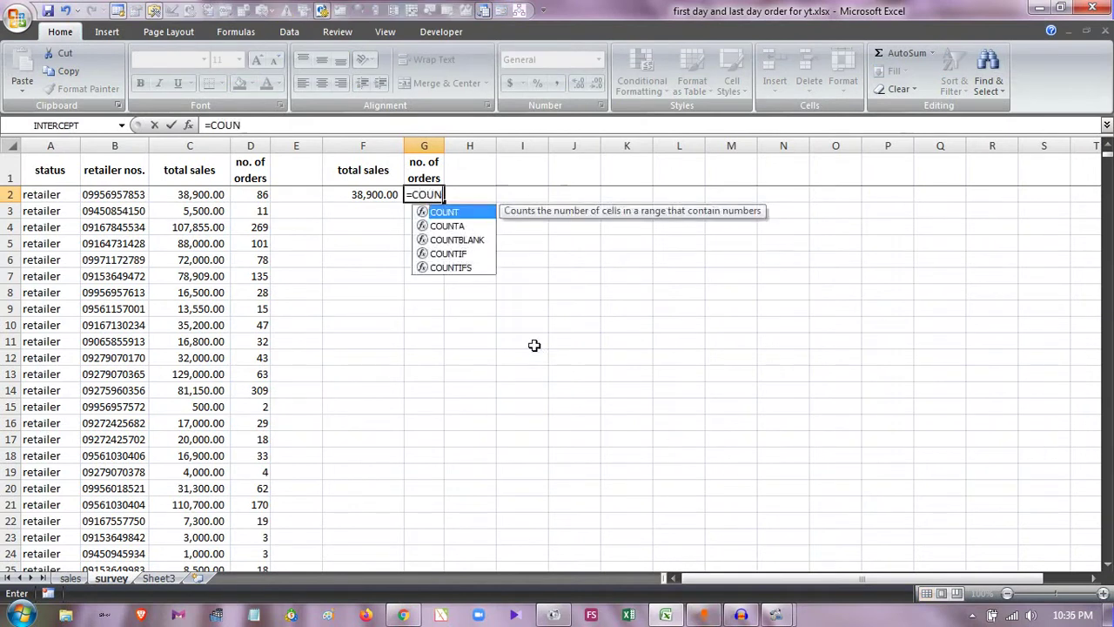
text(T)
double_click(469, 267)
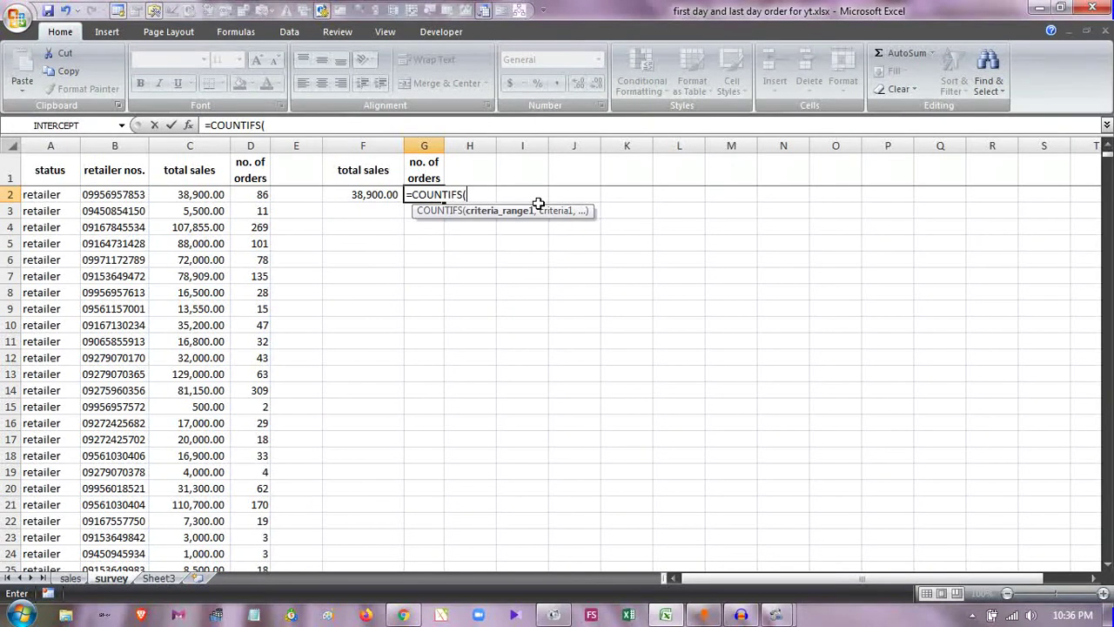
click(71, 577)
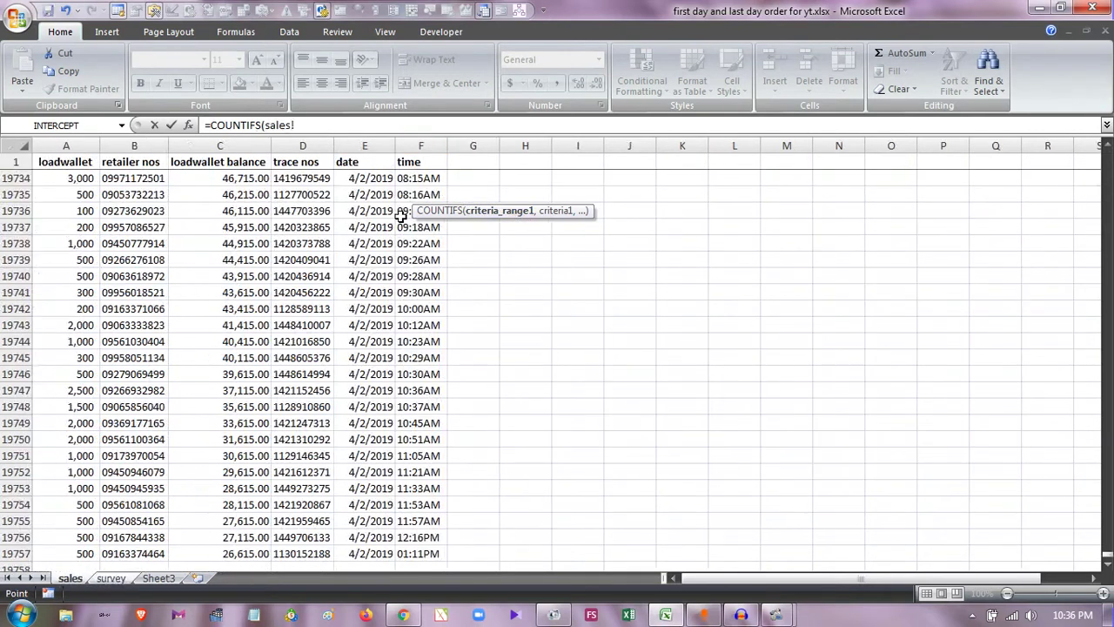
click(137, 159)
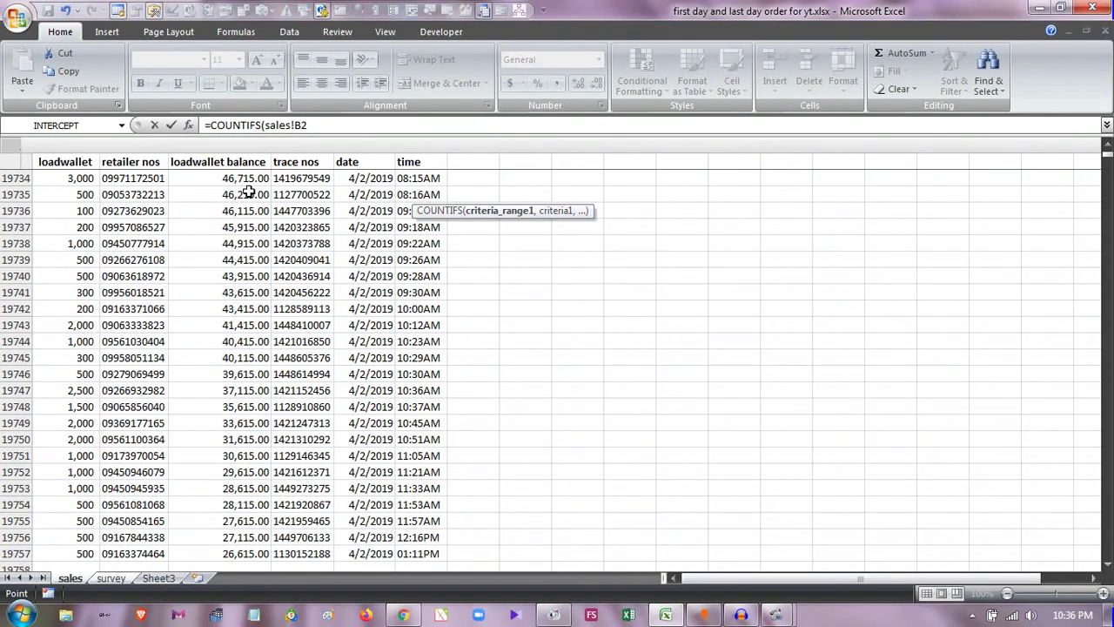
key(ctrl+shift+Down)
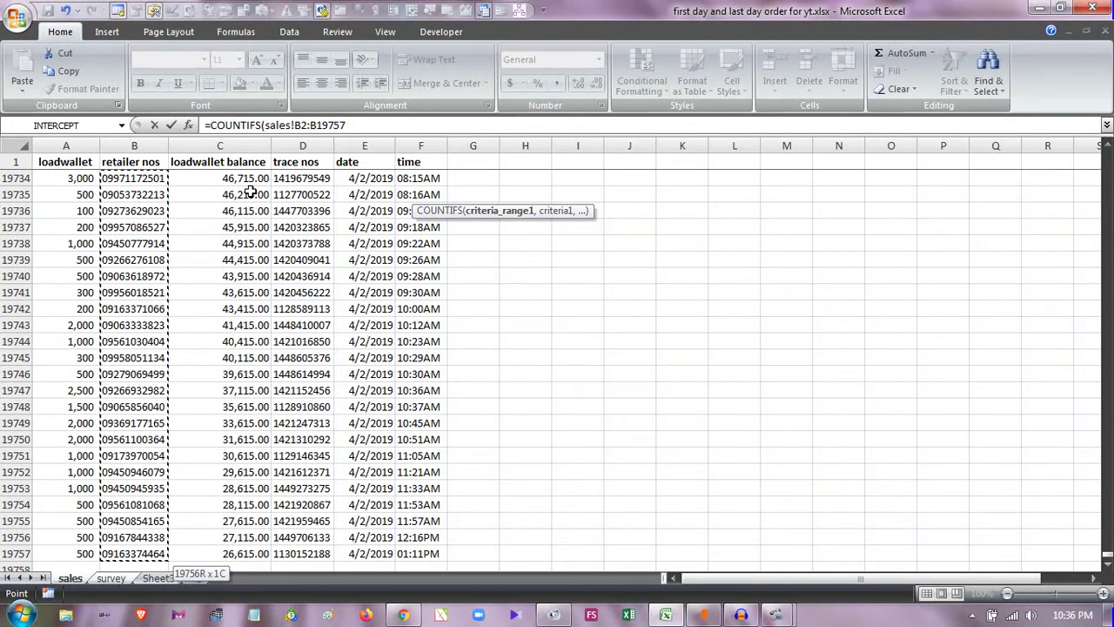
drag(286, 125, 323, 125)
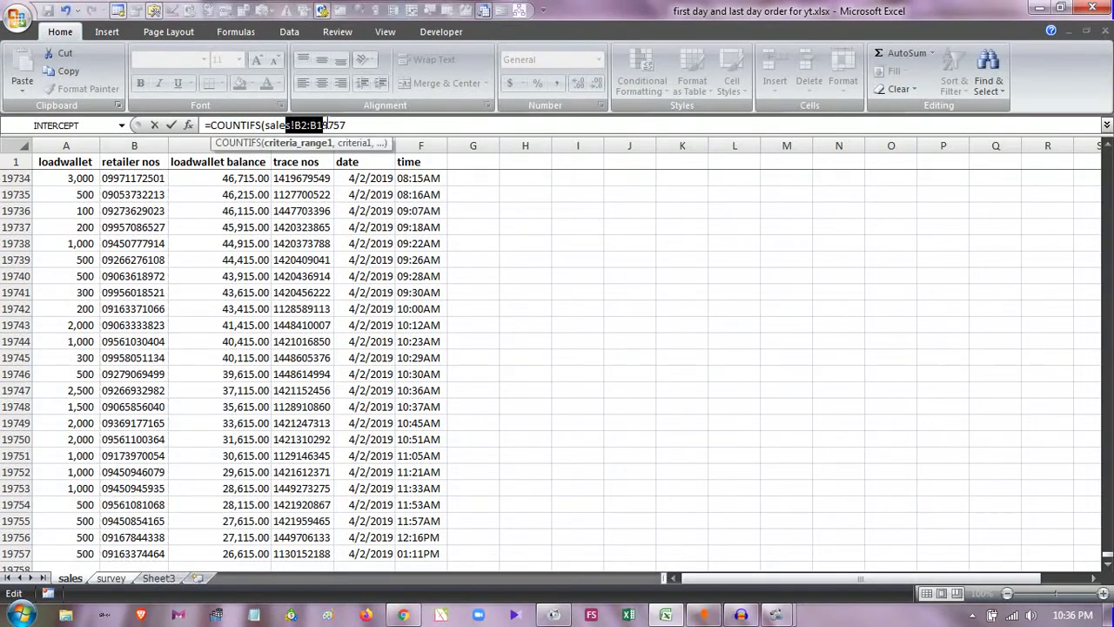
key(F4)
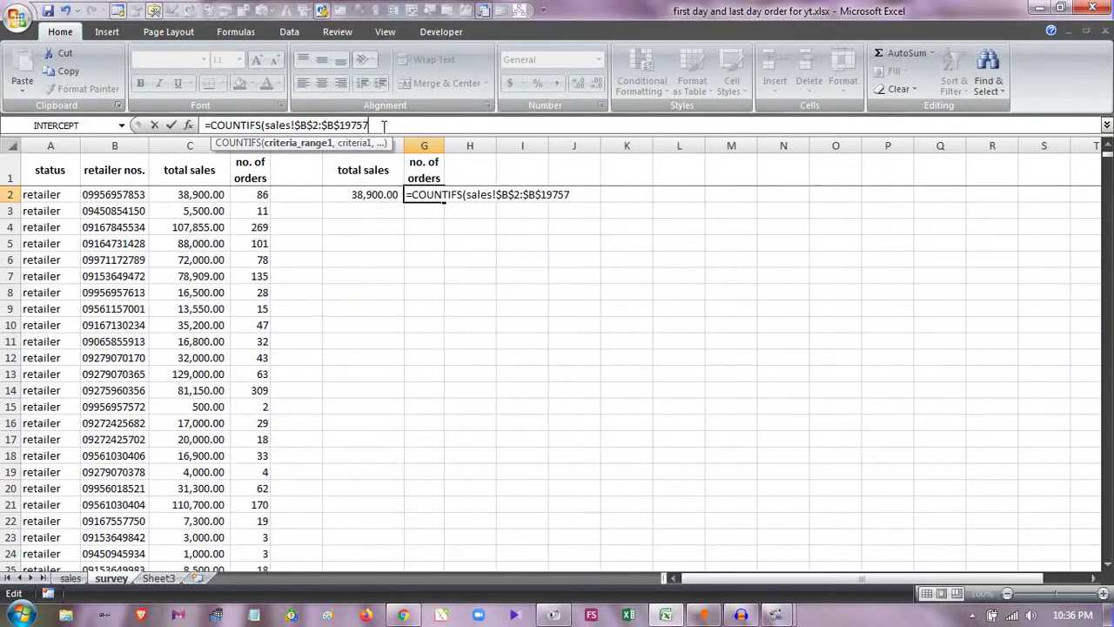
Add survey!B2 as the criterion and finish the COUNTIFS, giving 86 orders
text(,)
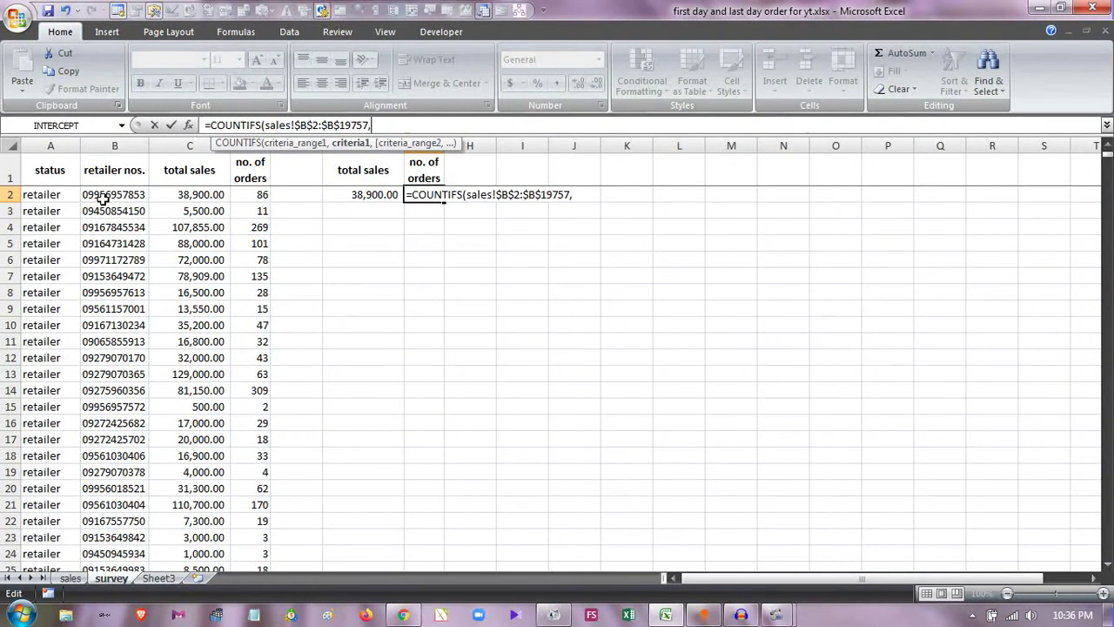
click(102, 199)
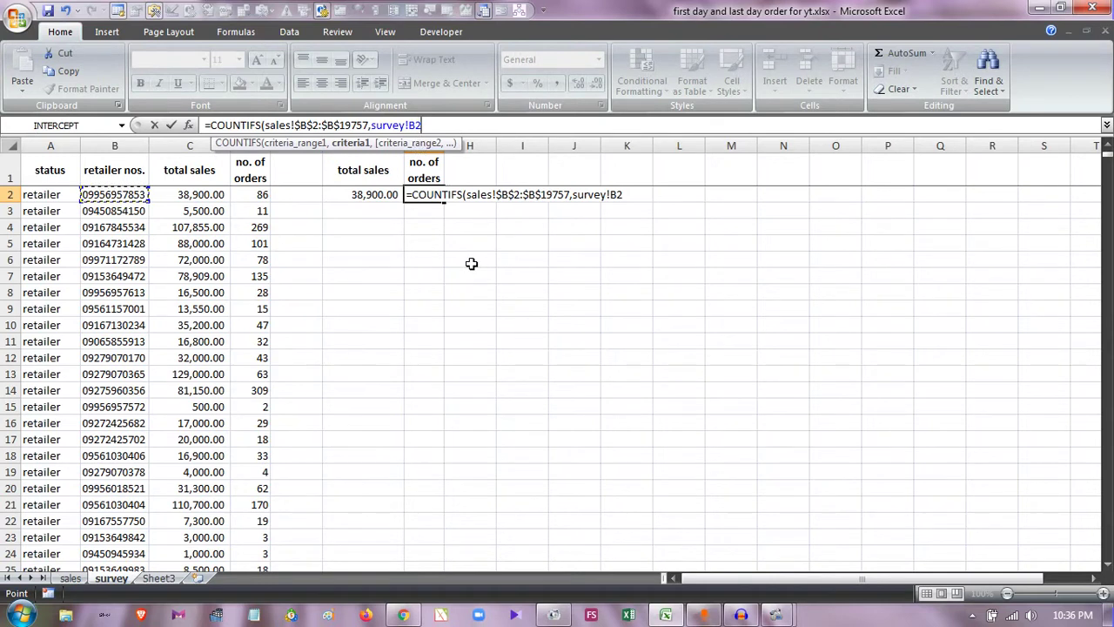
text())
key(Return)
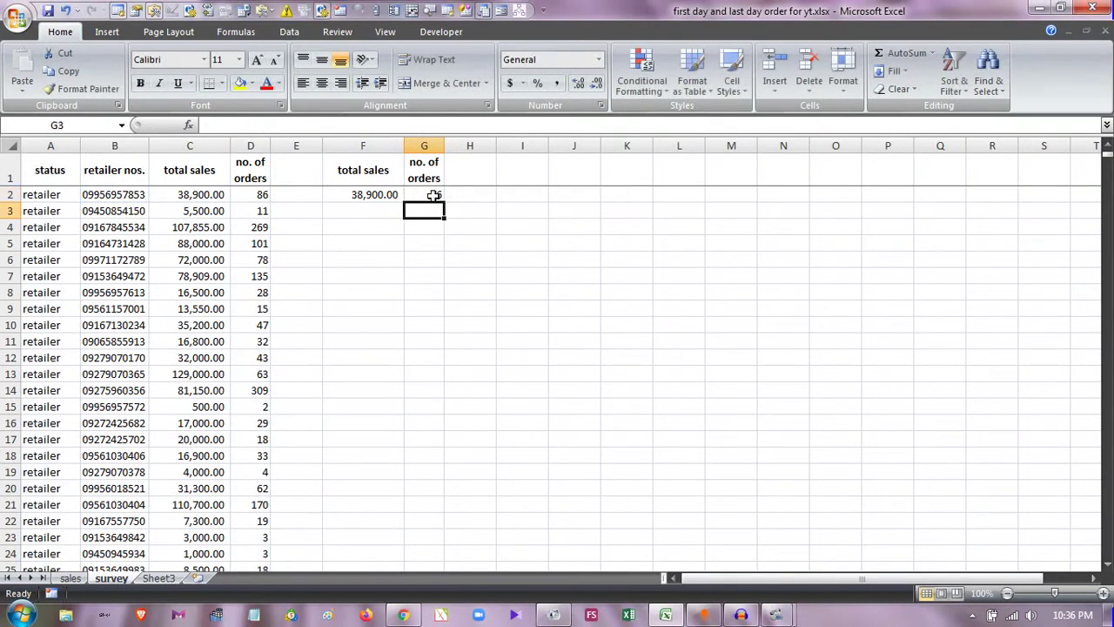
click(433, 195)
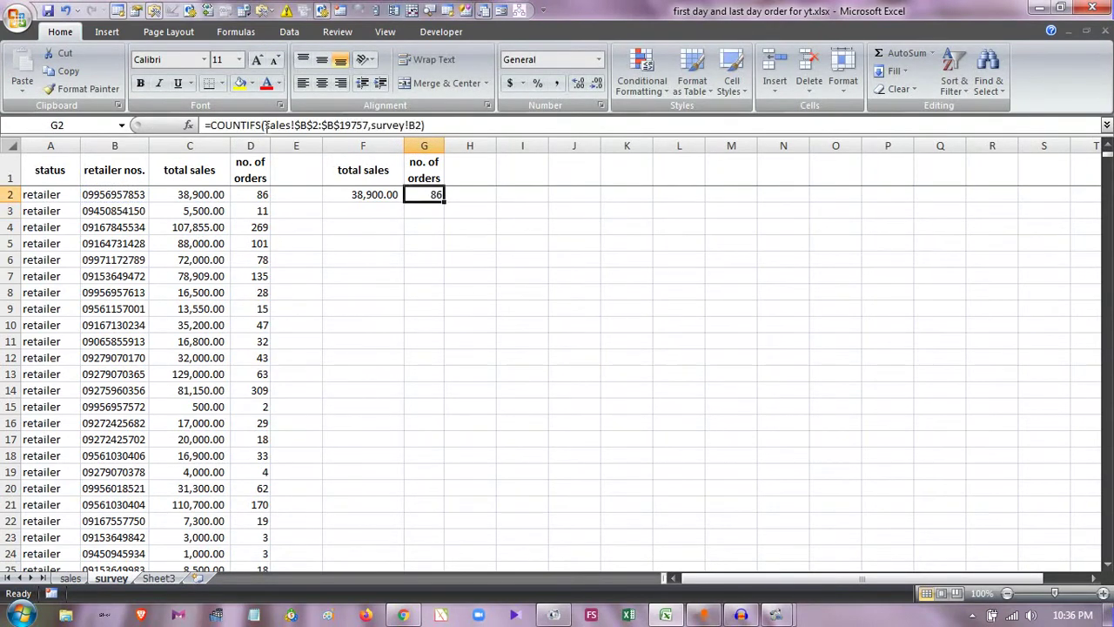
click(265, 125)
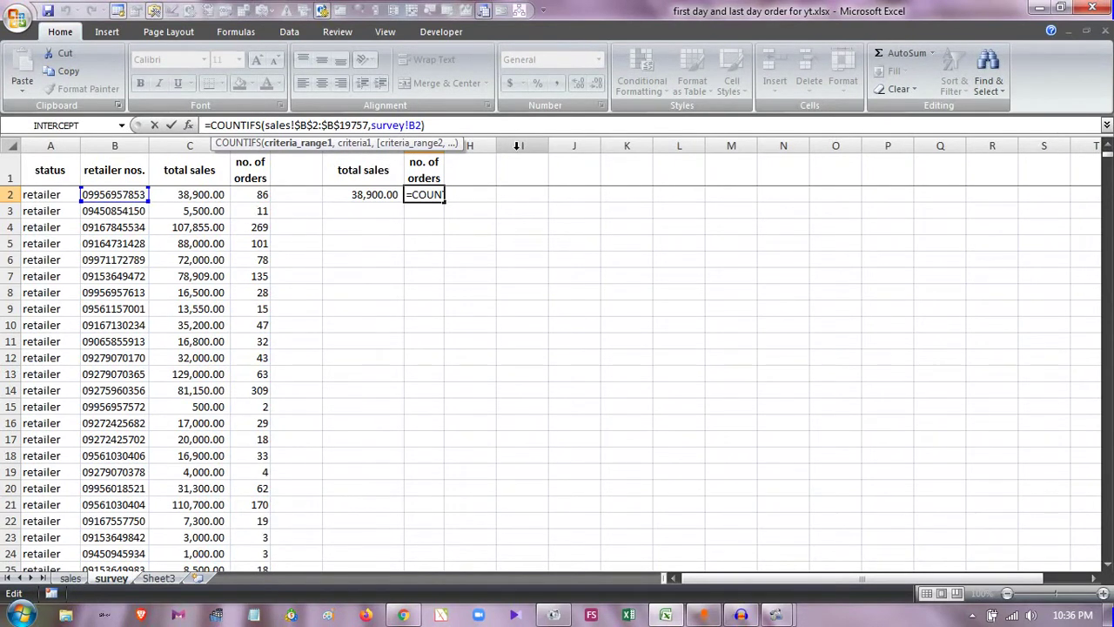
key(ctrl+Return)
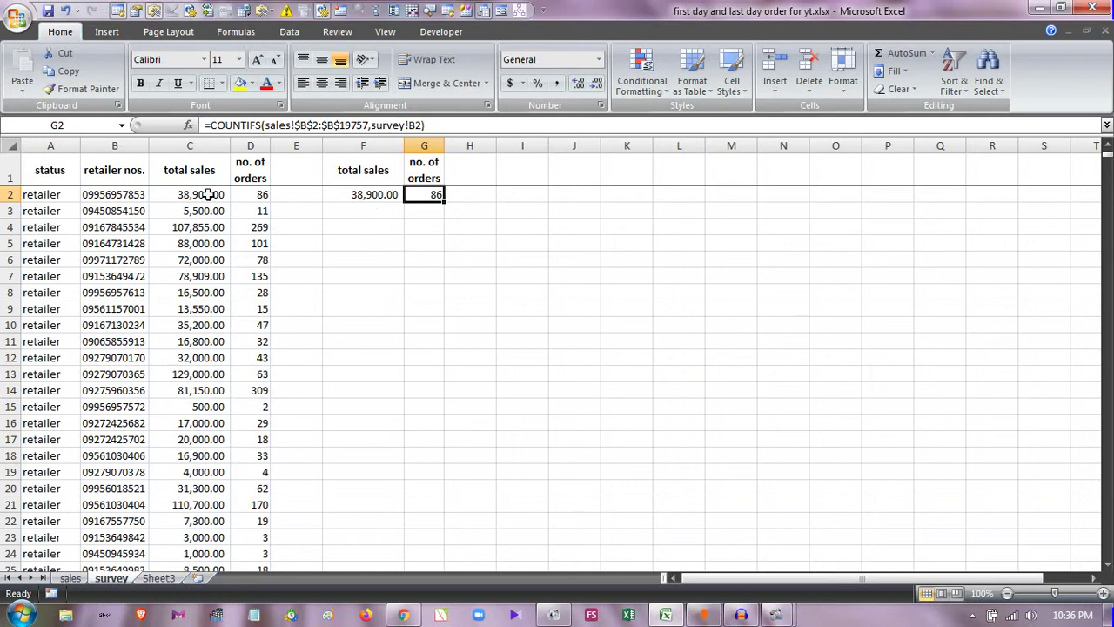
click(209, 194)
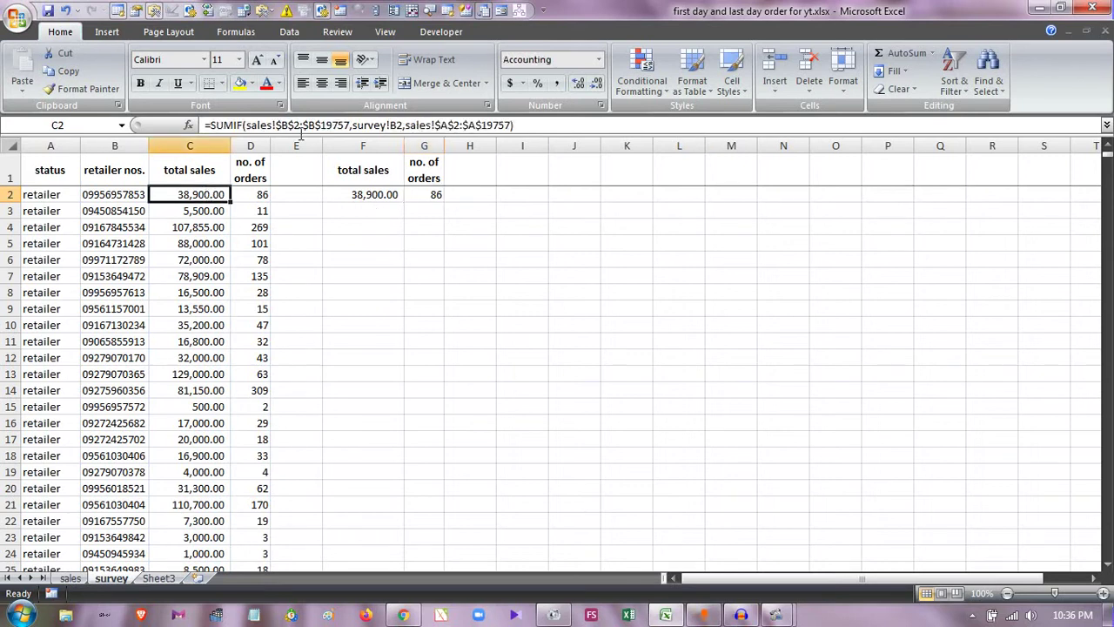
click(247, 124)
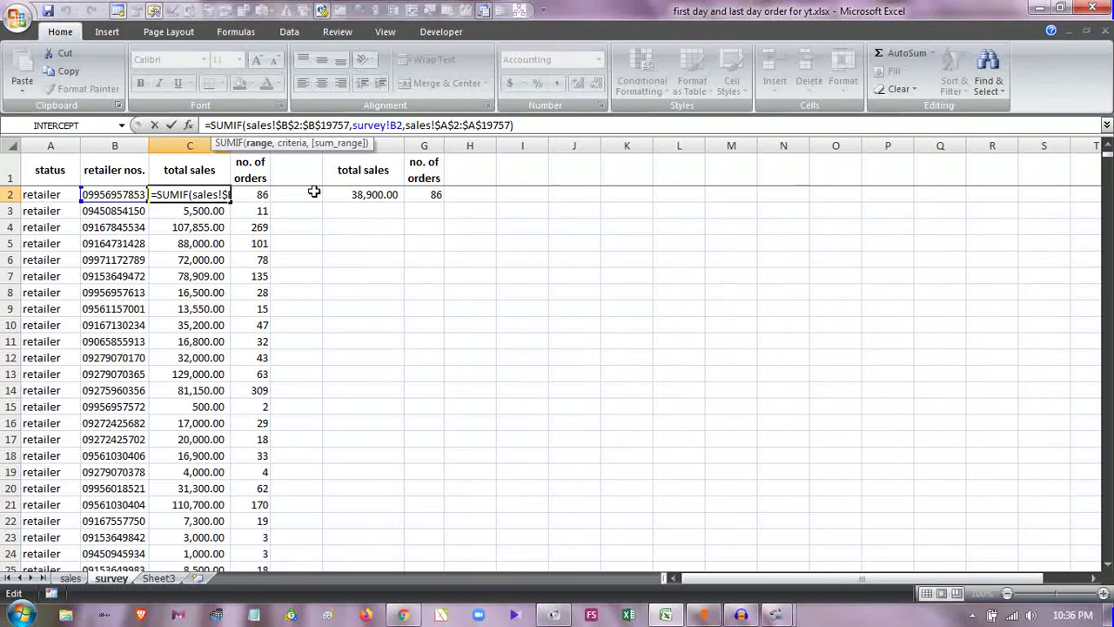
key(Tab)
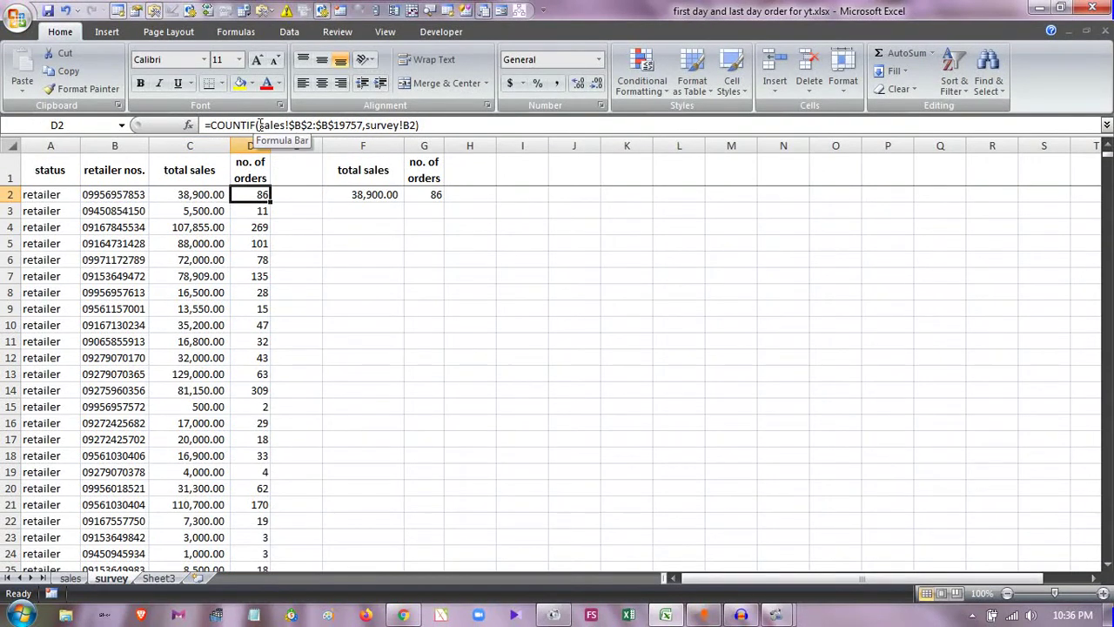
click(260, 124)
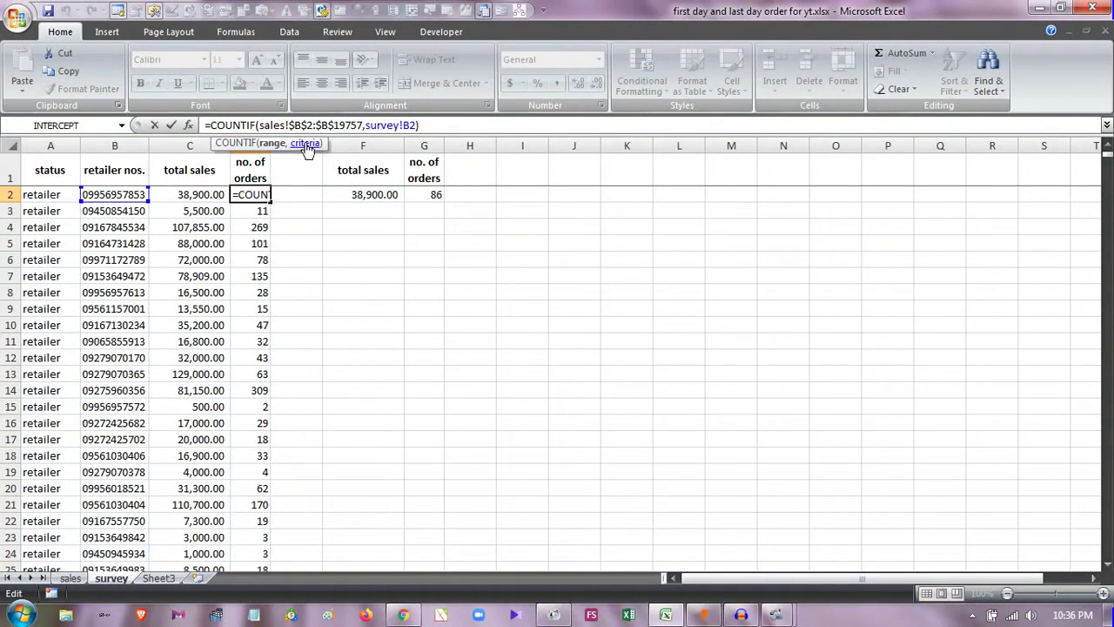
key(Escape)
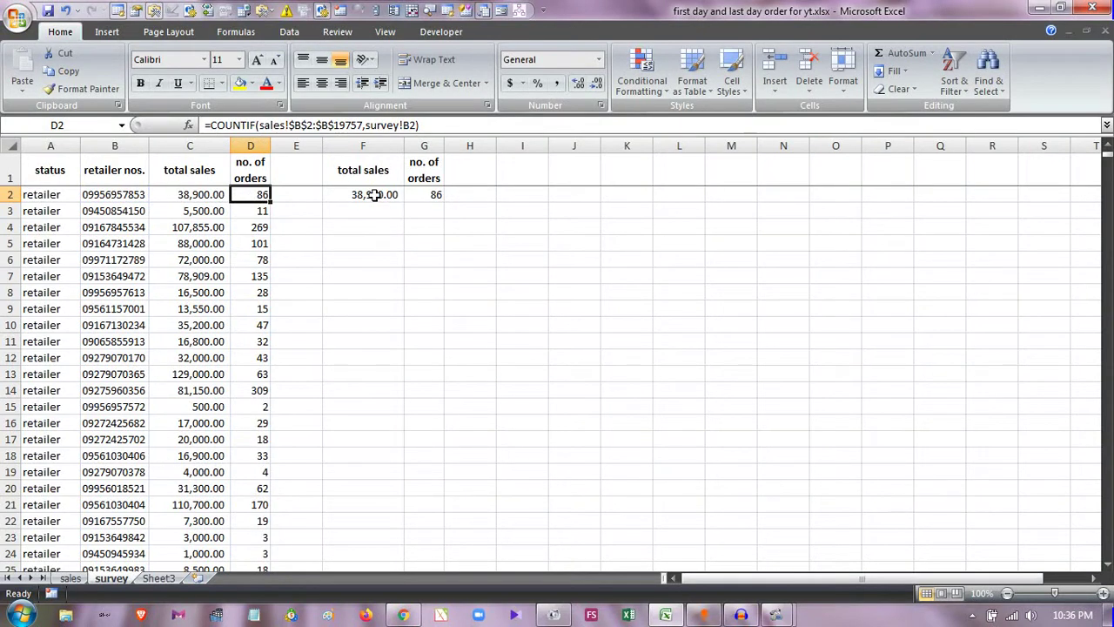
click(374, 195)
click(276, 125)
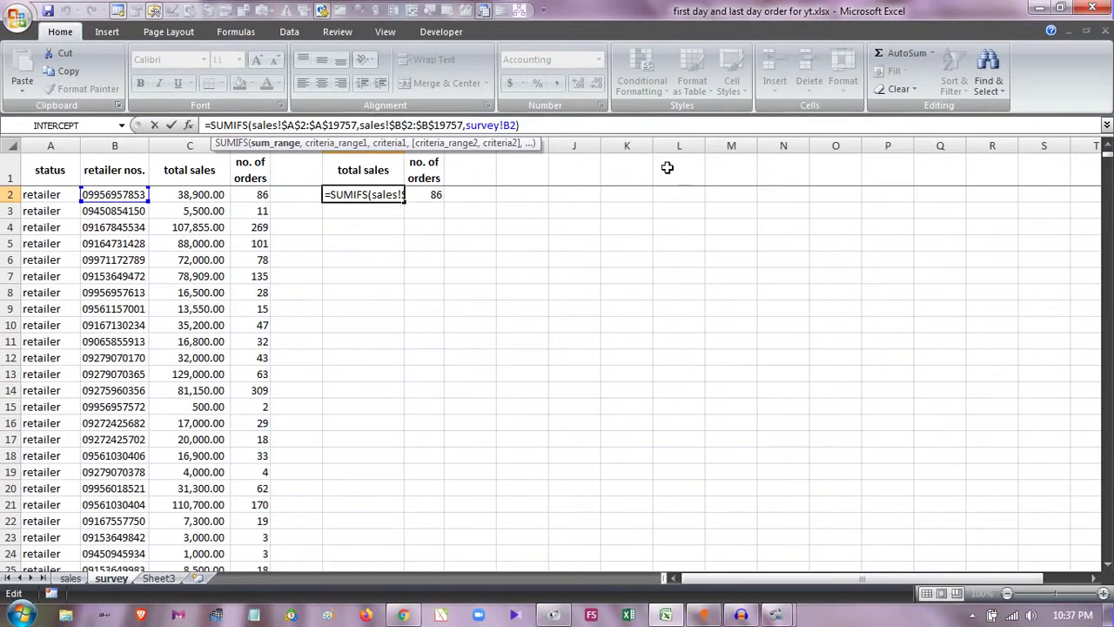
key(ctrl+Return)
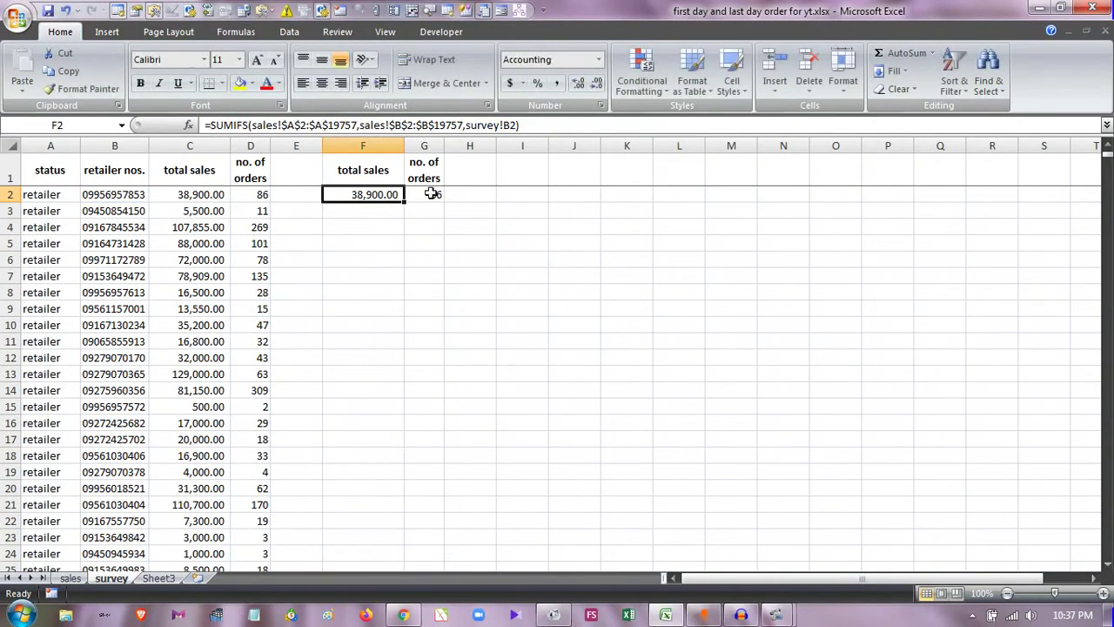
click(435, 194)
click(265, 125)
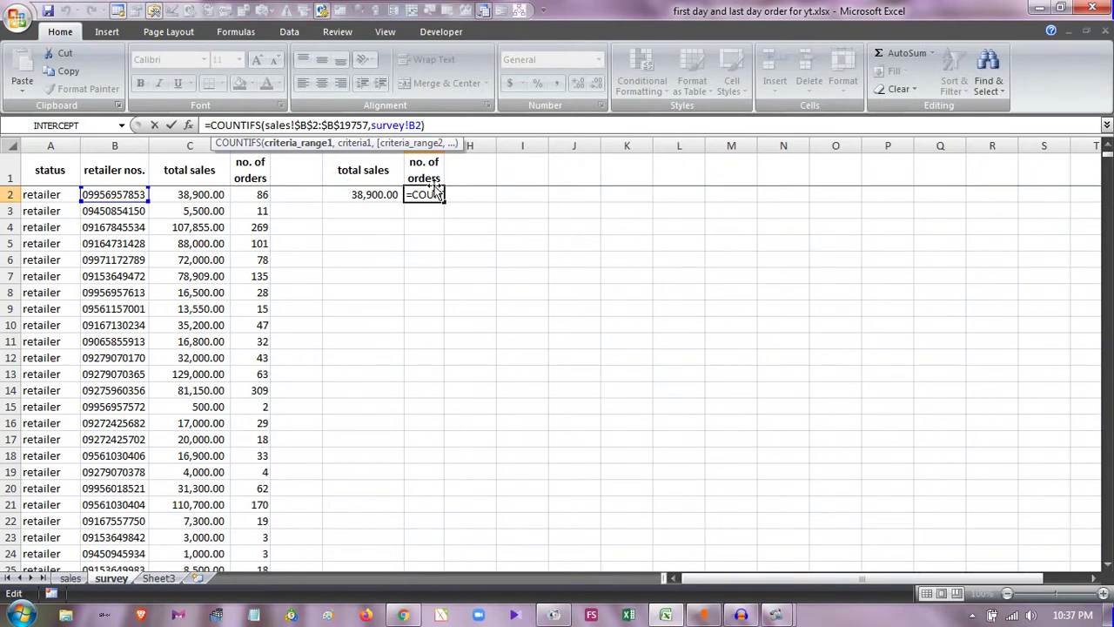
key(ctrl+Return)
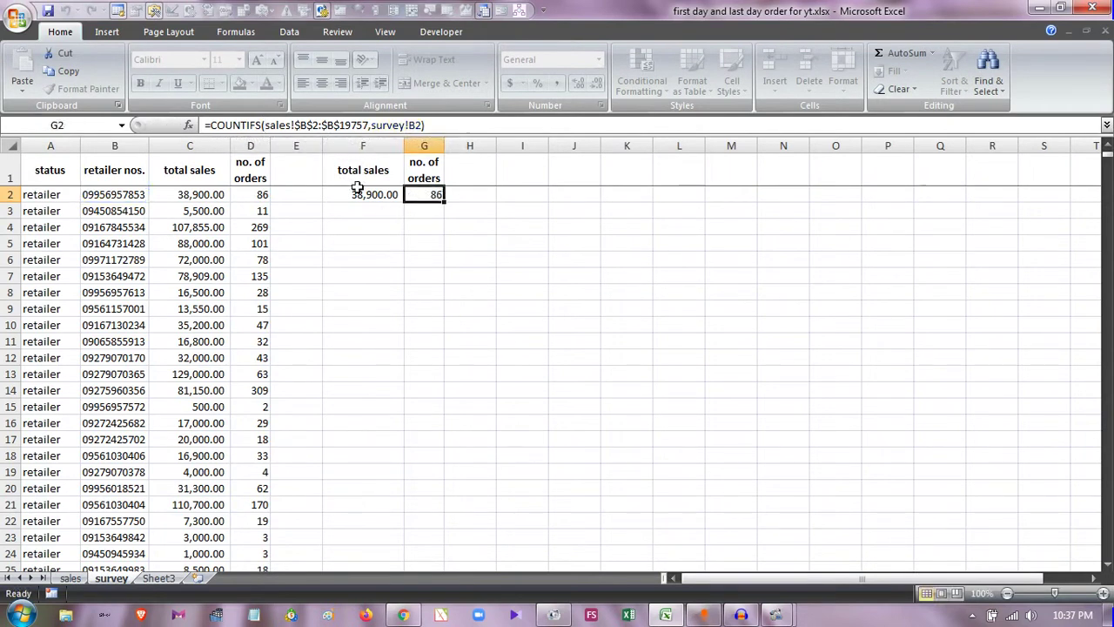
click(356, 191)
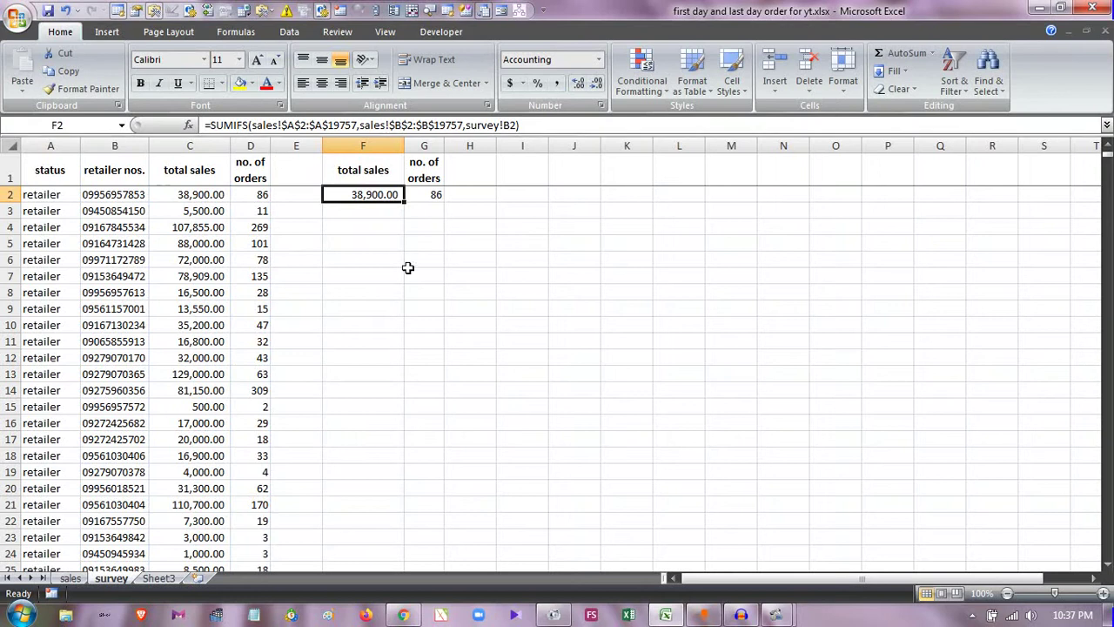
Fill the F2:G2 SUMIFS and COUNTIFS formulas down through row 37, then return to B2
drag(386, 200, 435, 197)
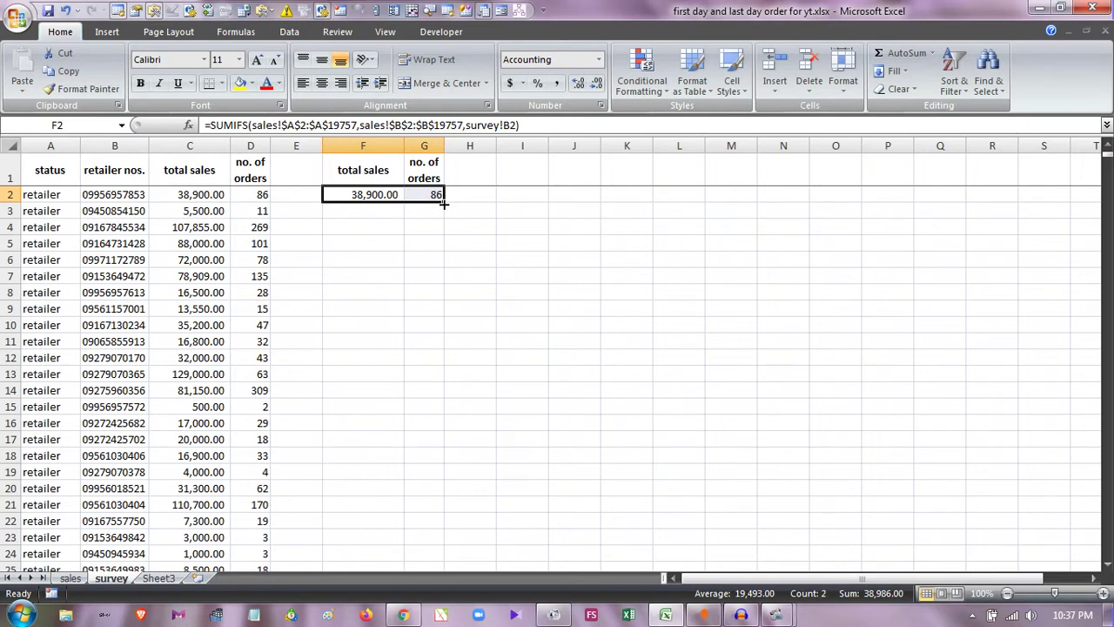
drag(443, 203, 478, 581)
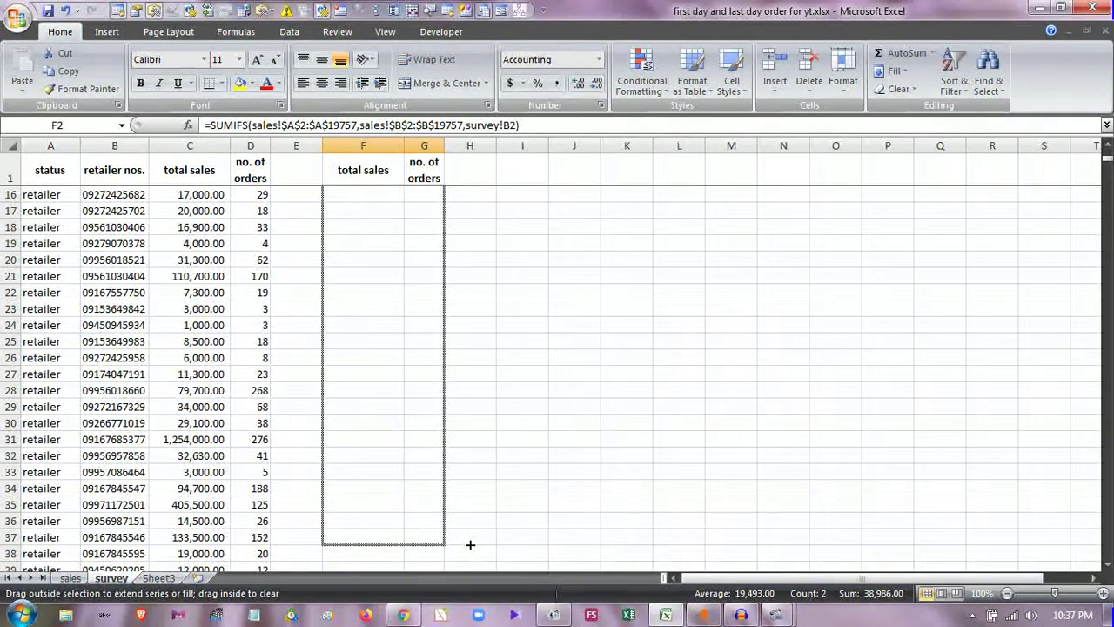
drag(478, 582, 523, 508)
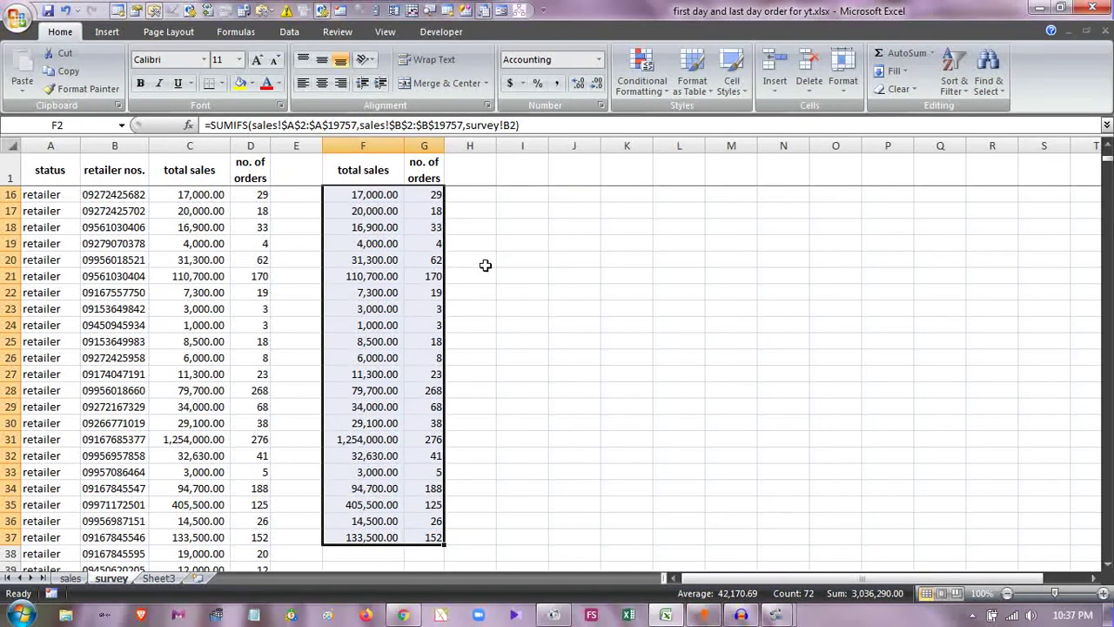
scroll(514, 415, up, 4)
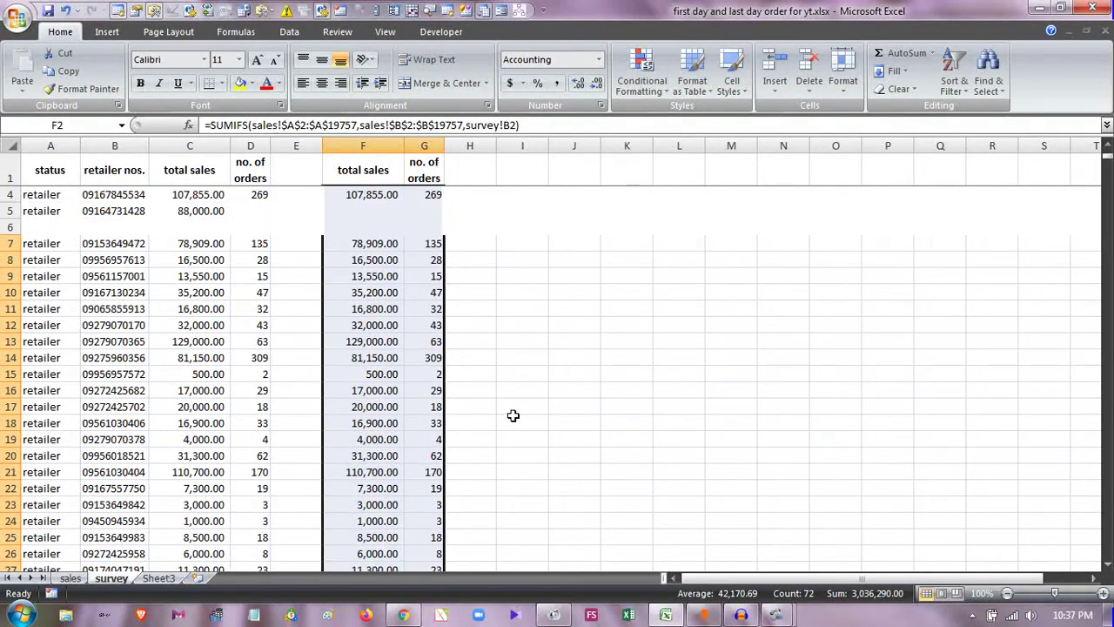
scroll(513, 415, up, 1)
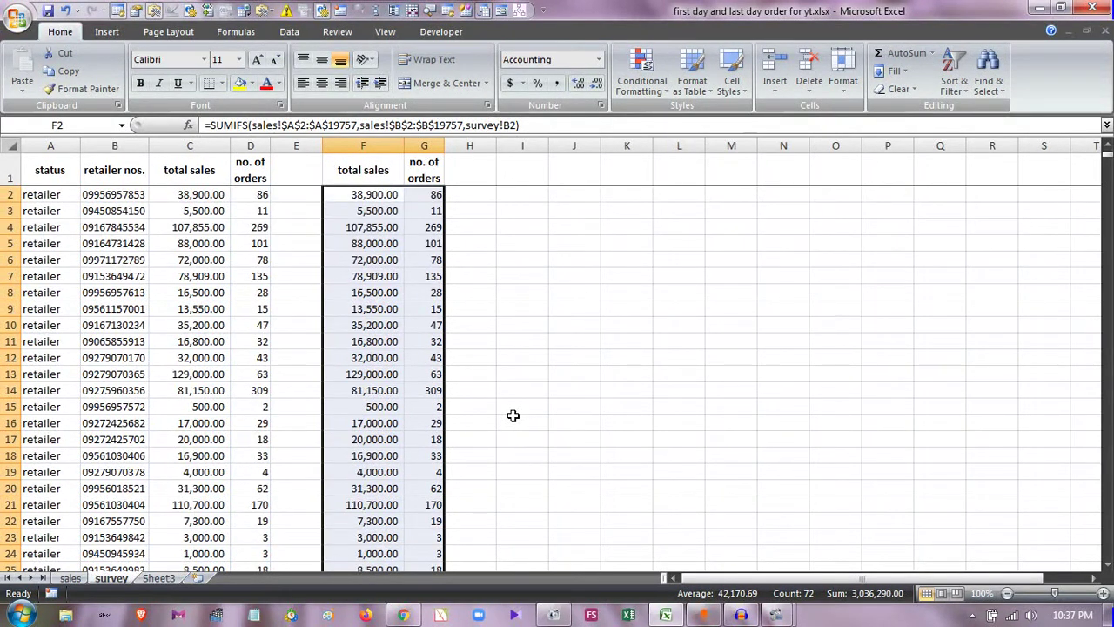
click(105, 194)
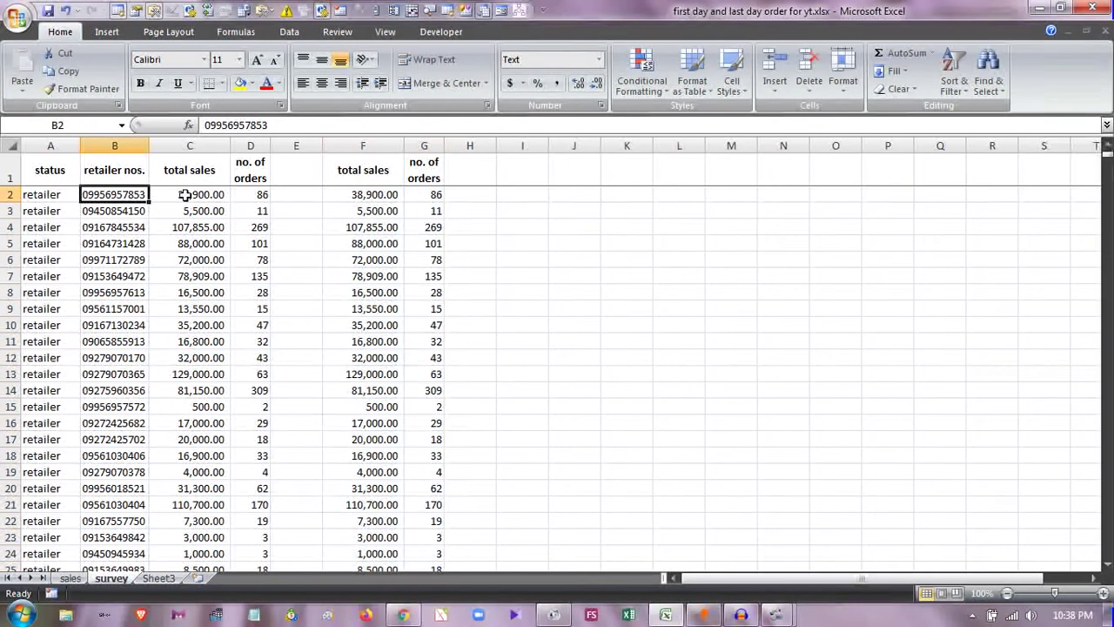
click(192, 194)
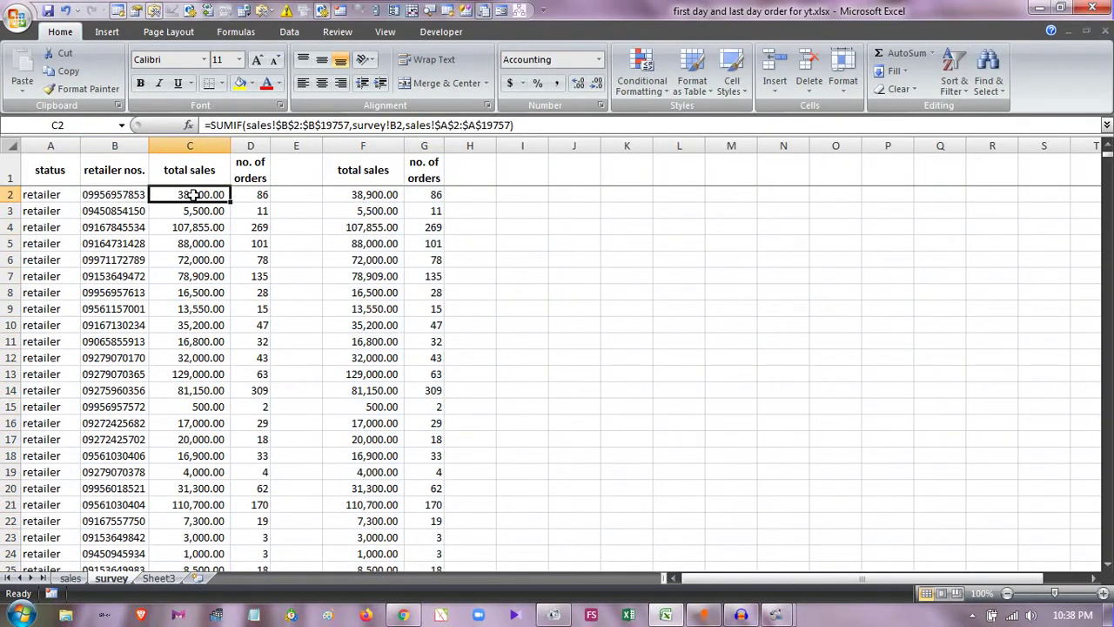
click(251, 194)
click(175, 196)
click(257, 194)
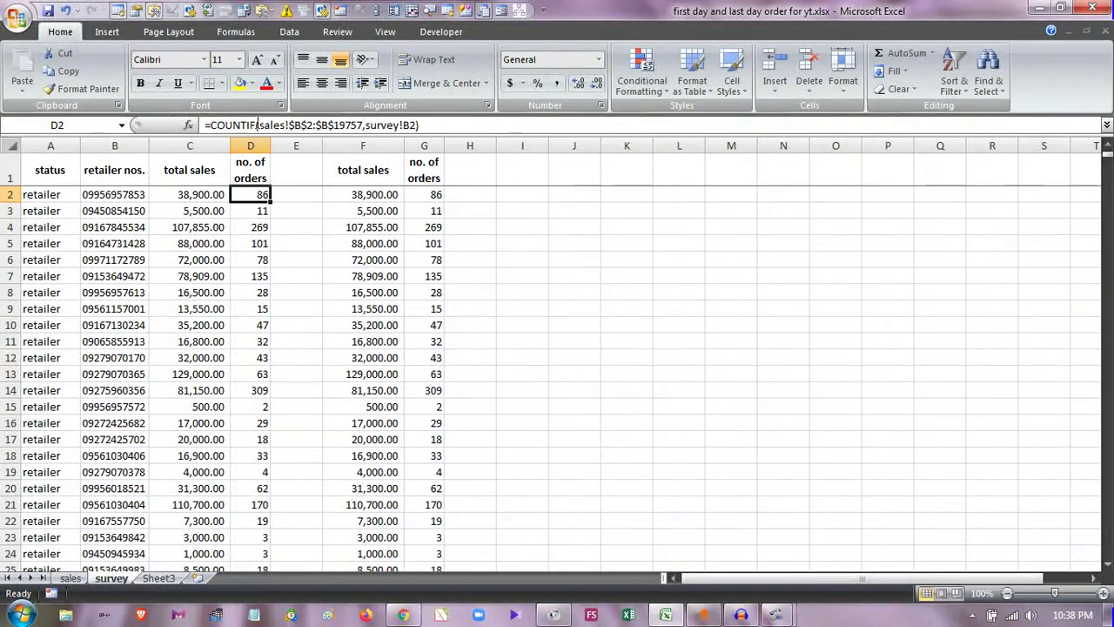
click(380, 203)
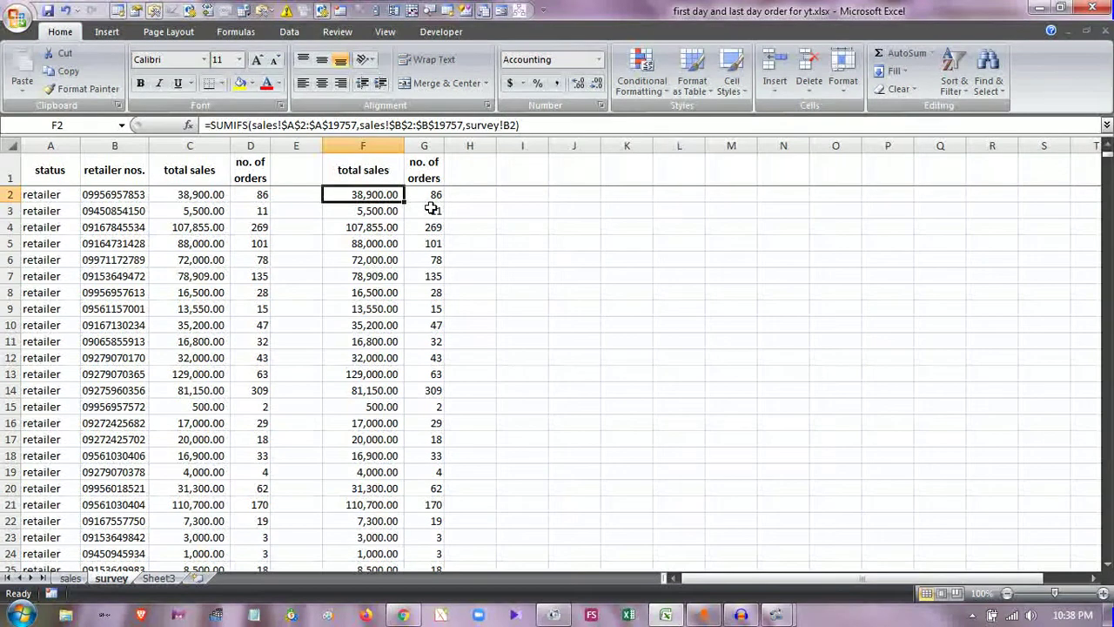
key(Right)
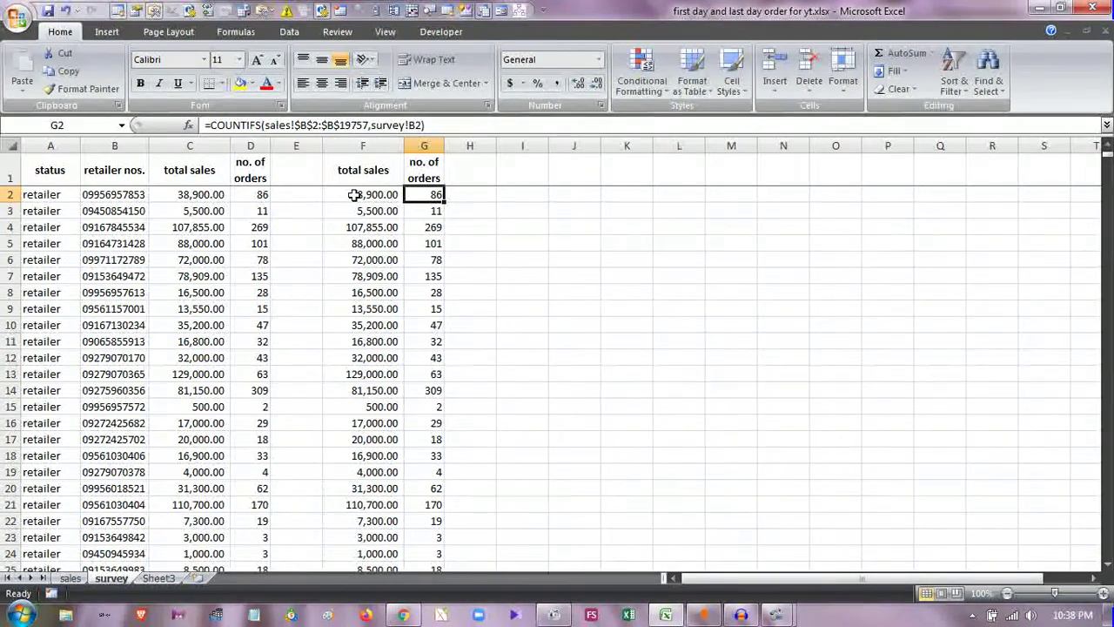
click(352, 193)
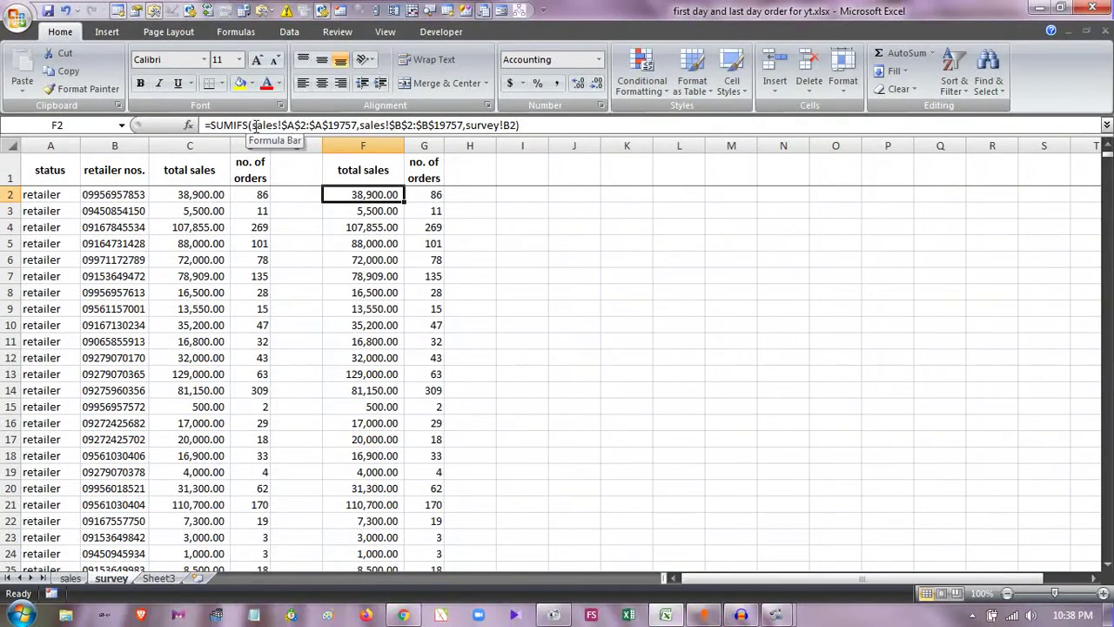
key(Right)
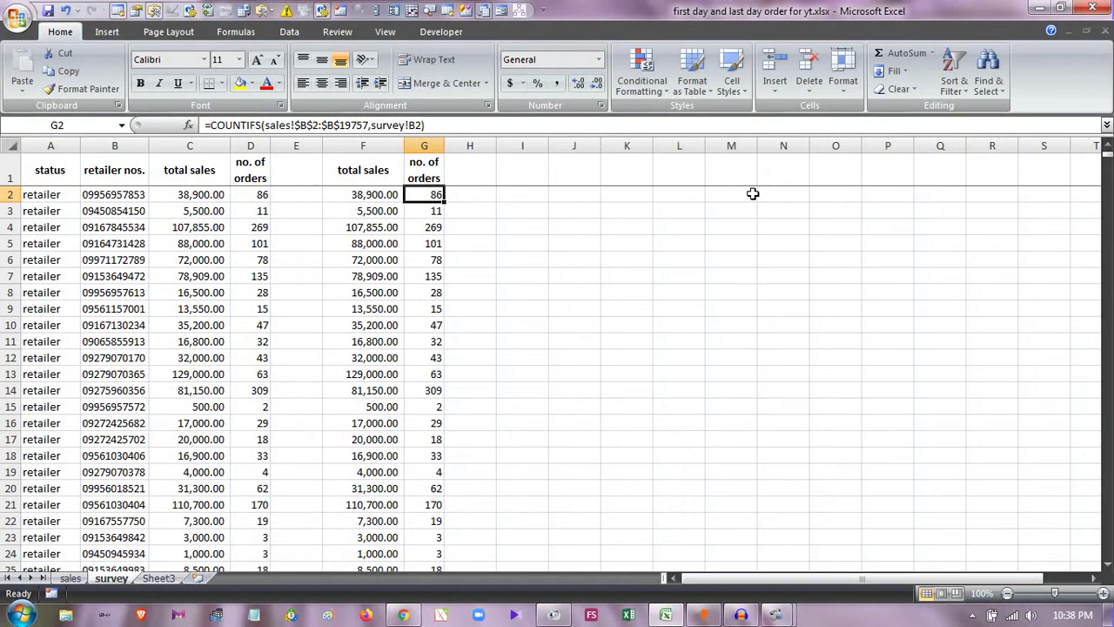
click(374, 199)
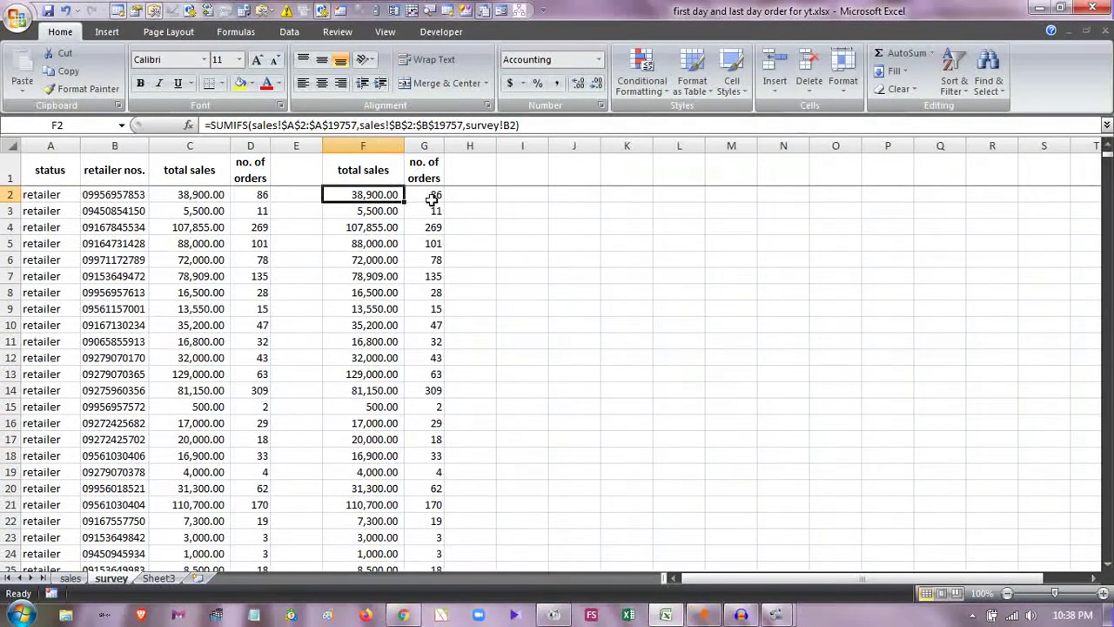
key(Right)
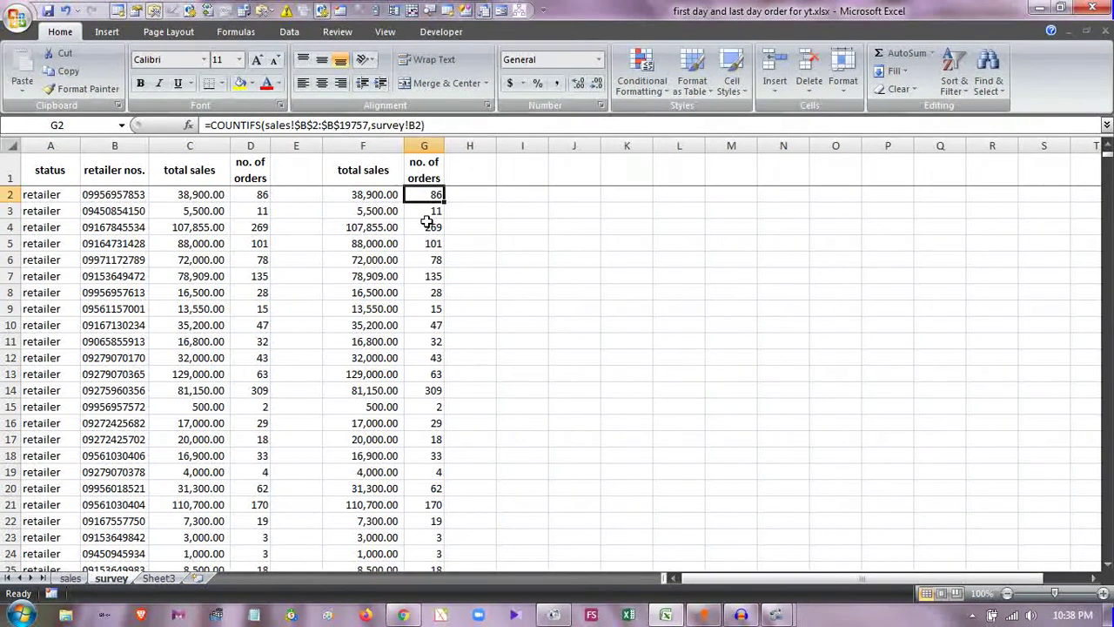
click(366, 210)
click(108, 194)
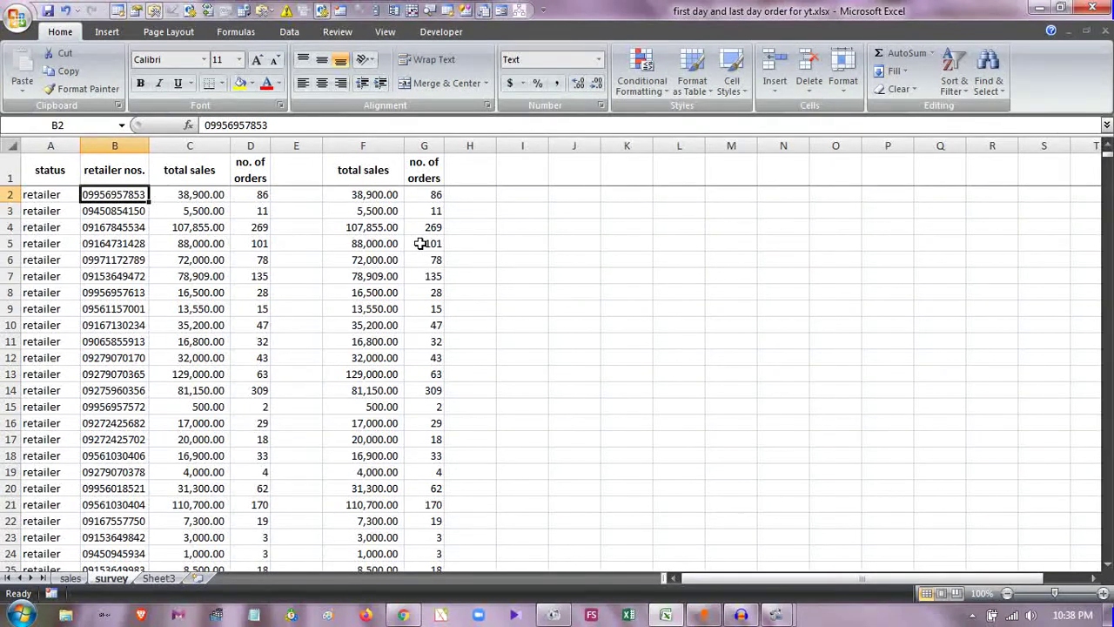
click(398, 195)
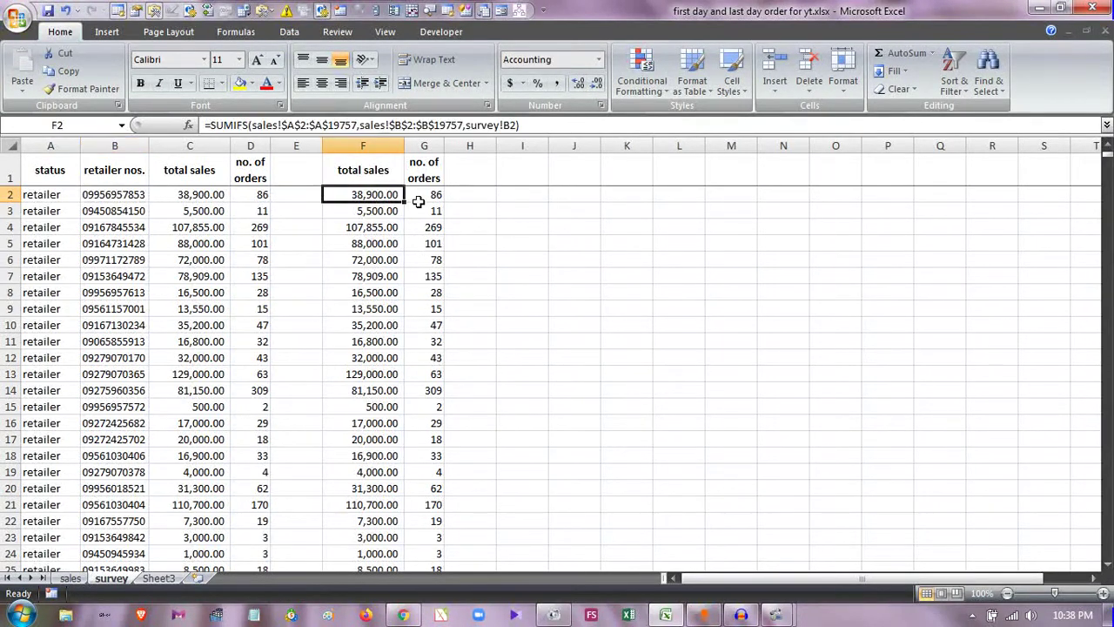
click(435, 197)
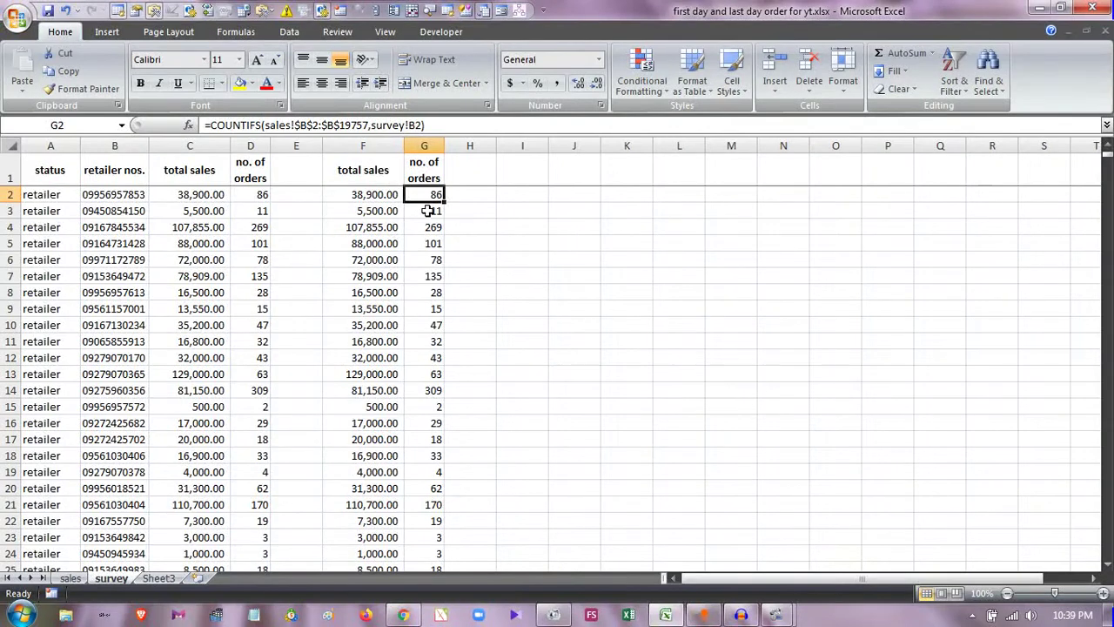